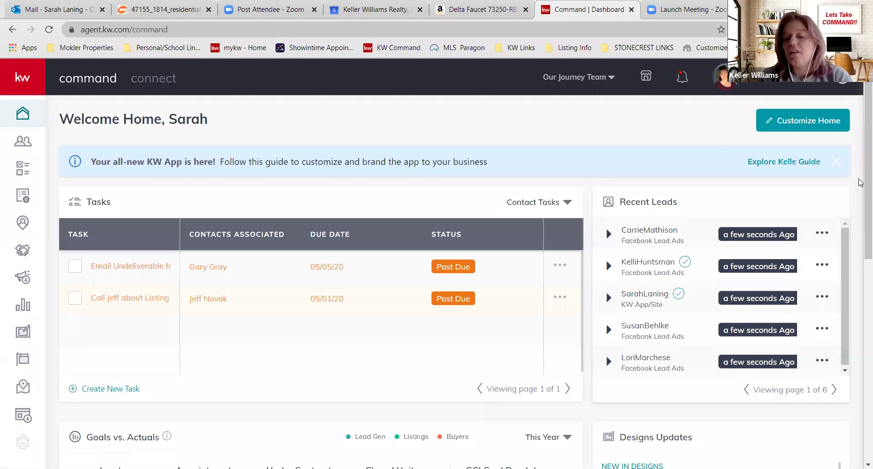
scroll(861, 243, down, 3)
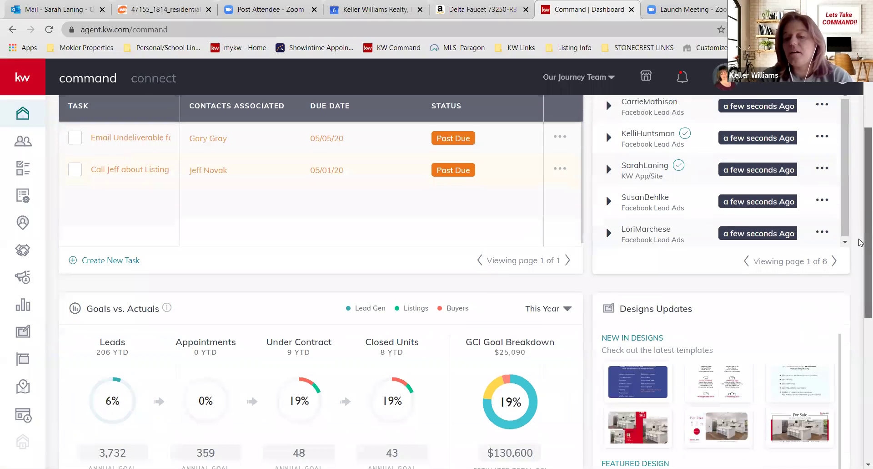
scroll(695, 235, down, 5)
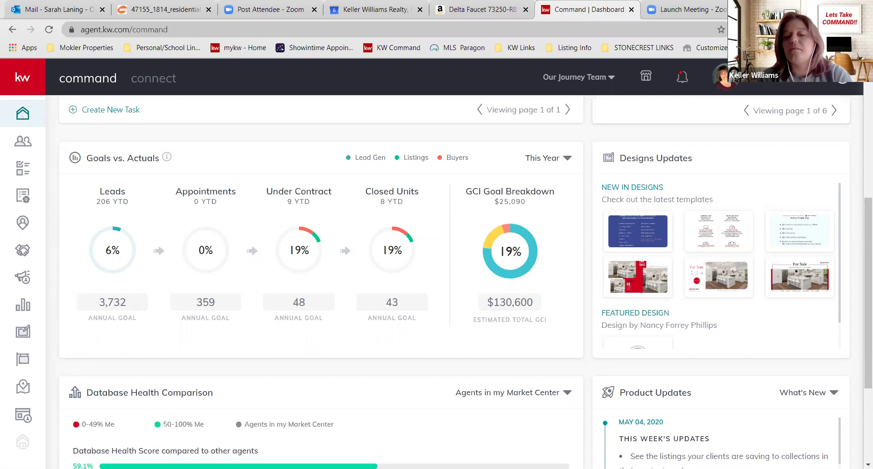
mouse_move(665, 297)
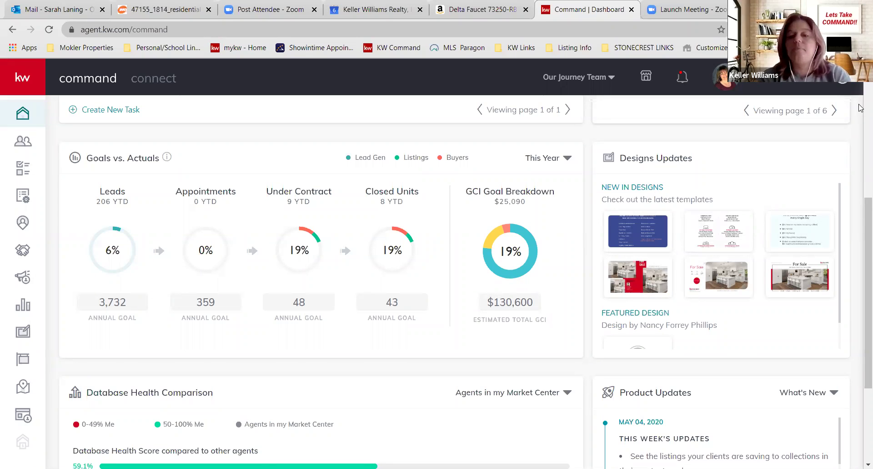
drag(867, 207, 852, 104)
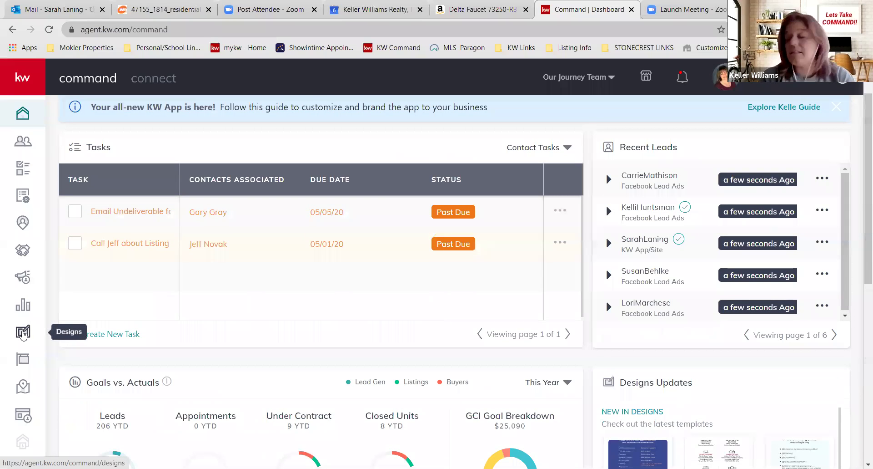
- In Designs, filter templates by Social, Landing page and Print, then start a new design
click(22, 333)
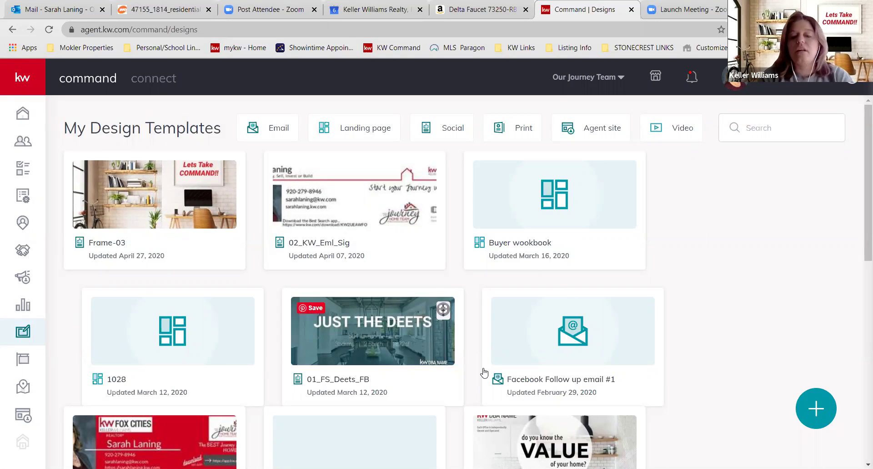
mouse_move(241, 323)
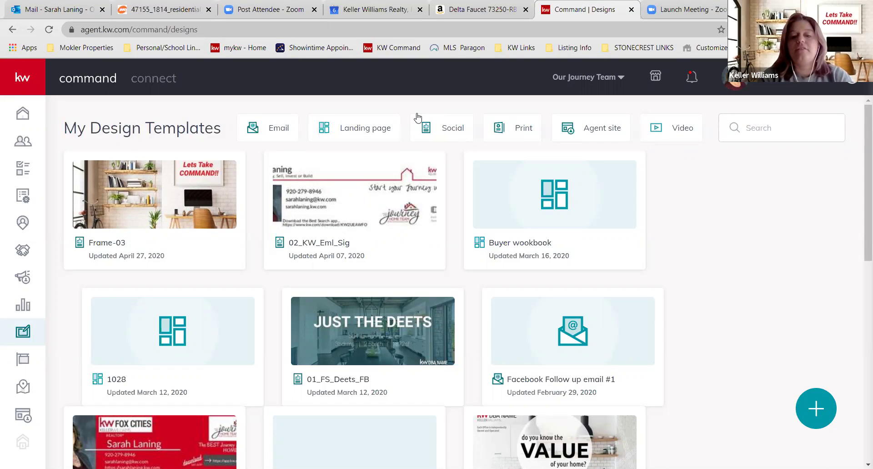
click(441, 136)
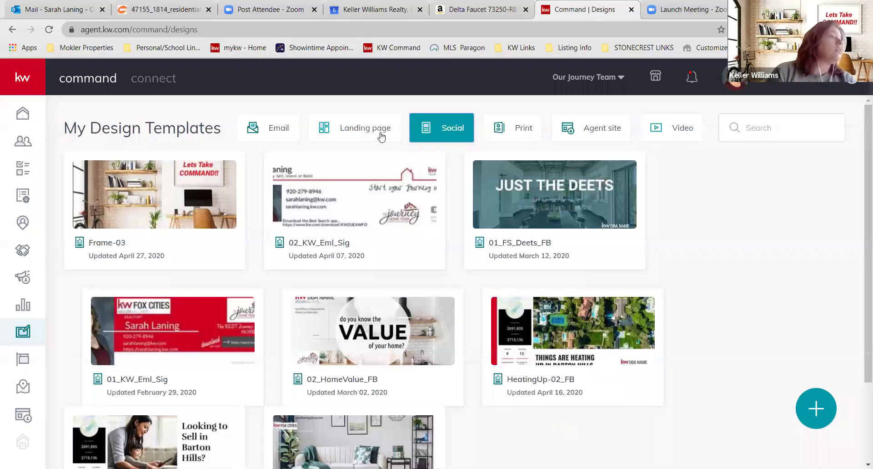
click(382, 136)
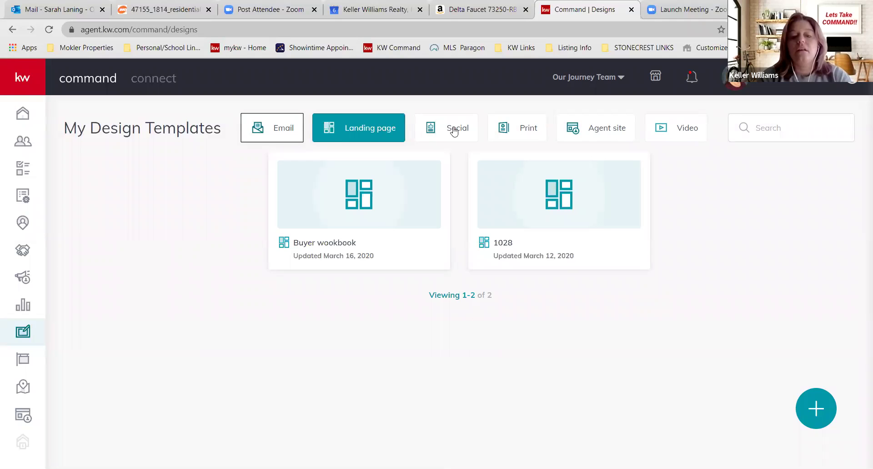
click(525, 138)
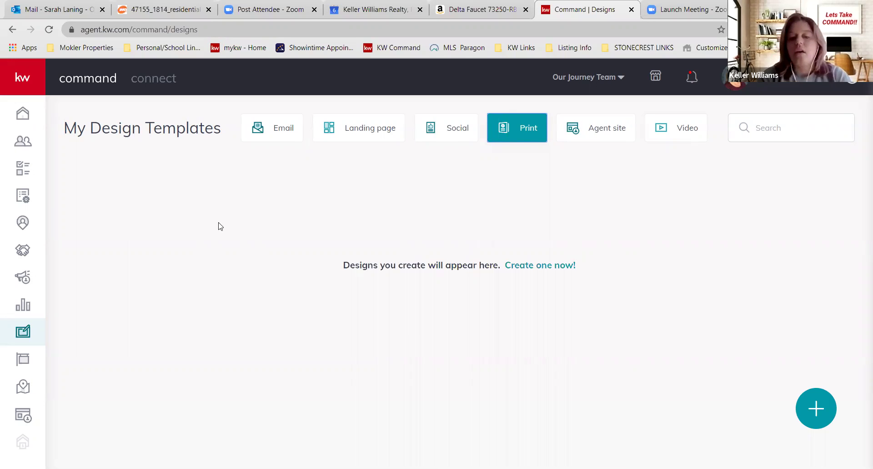
click(817, 400)
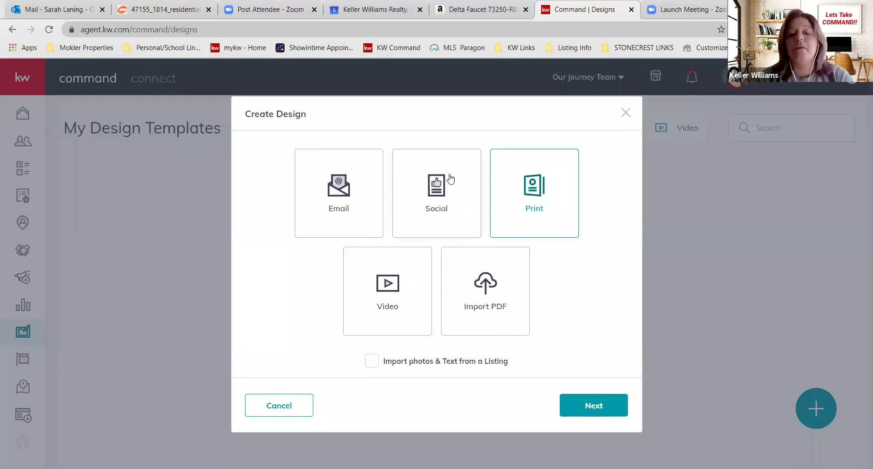
- Choose the Social design type and continue to the My Designs editor page
click(435, 193)
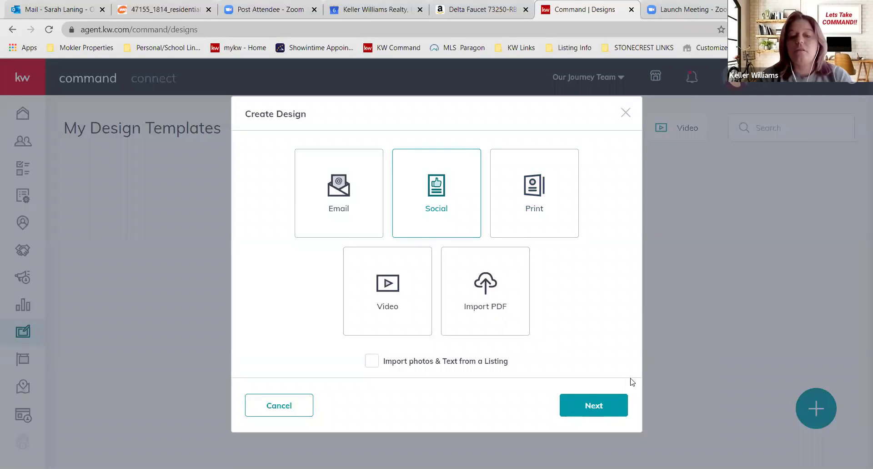
click(590, 402)
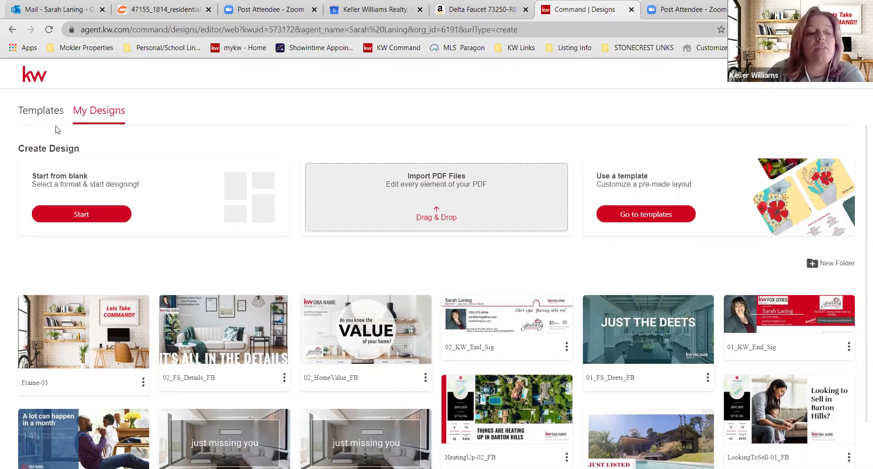
- Browse the For Sale, Just Listed and Local Expert listing templates in the Templates tab
click(46, 116)
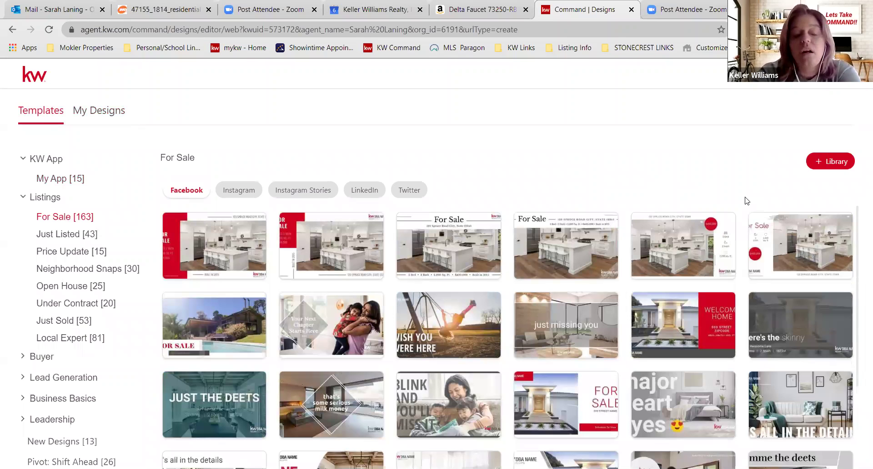
scroll(746, 200, down, 4)
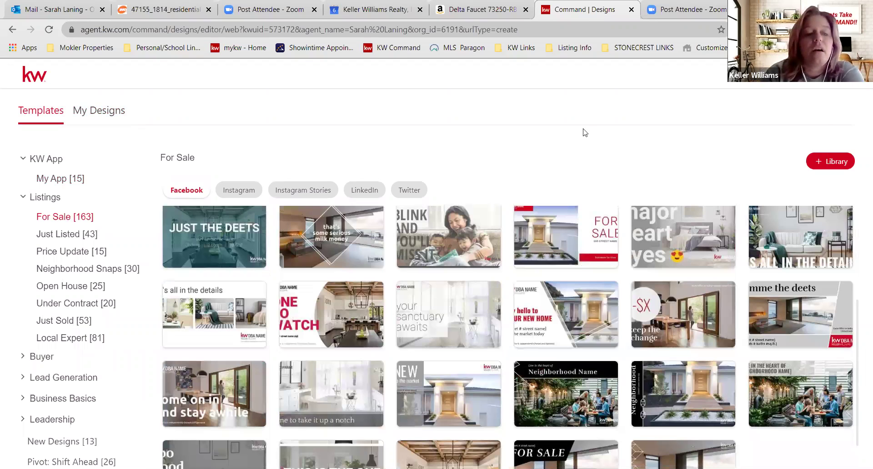
click(69, 234)
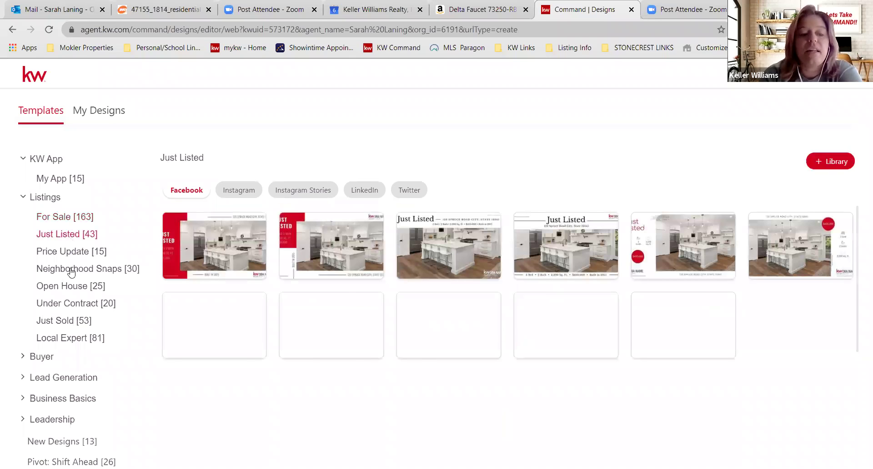
click(64, 339)
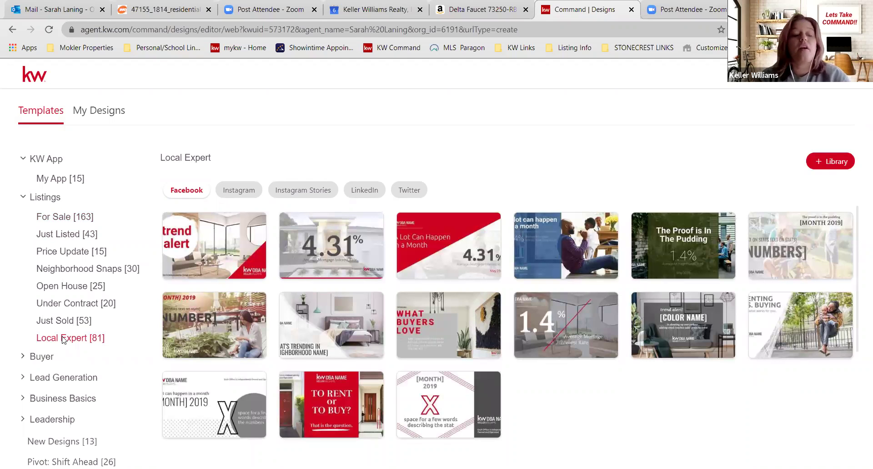
- Expand the Buyer category and view the Keller Mortgage templates
click(46, 355)
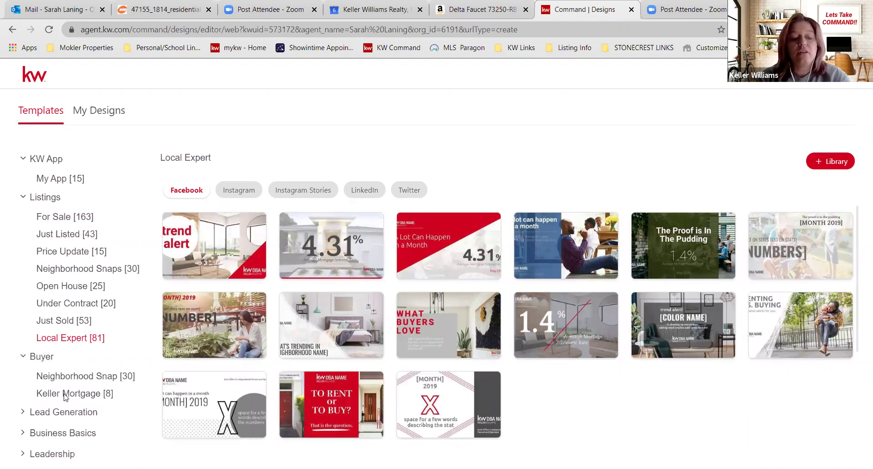
click(64, 395)
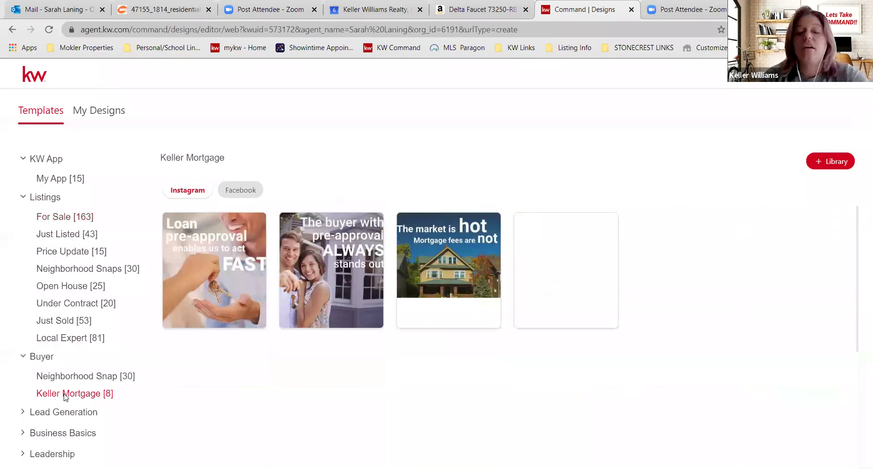
scroll(64, 395, down, 1)
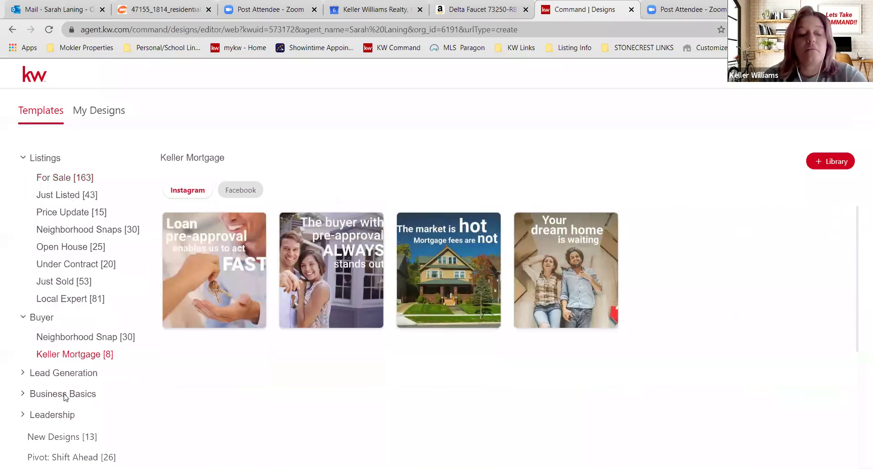
- Under Lead Generation, view I ♥ KW and Client Love templates, then expand Business Basics
click(80, 372)
scroll(80, 364, down, 3)
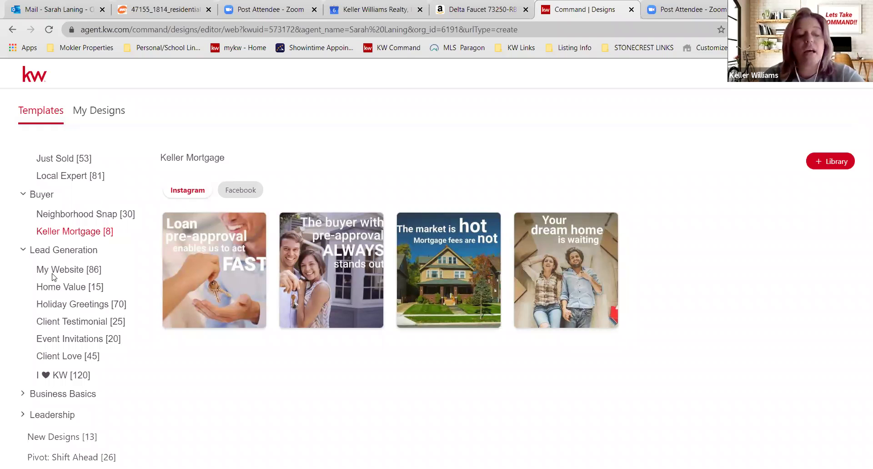
click(61, 375)
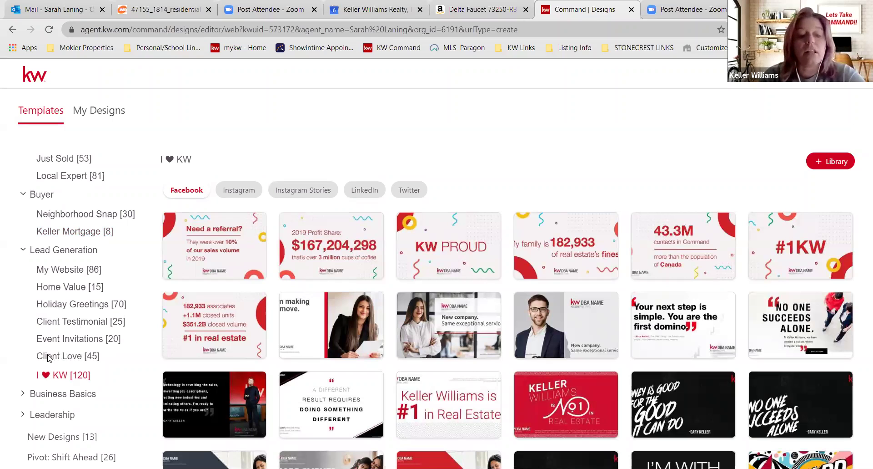
click(49, 358)
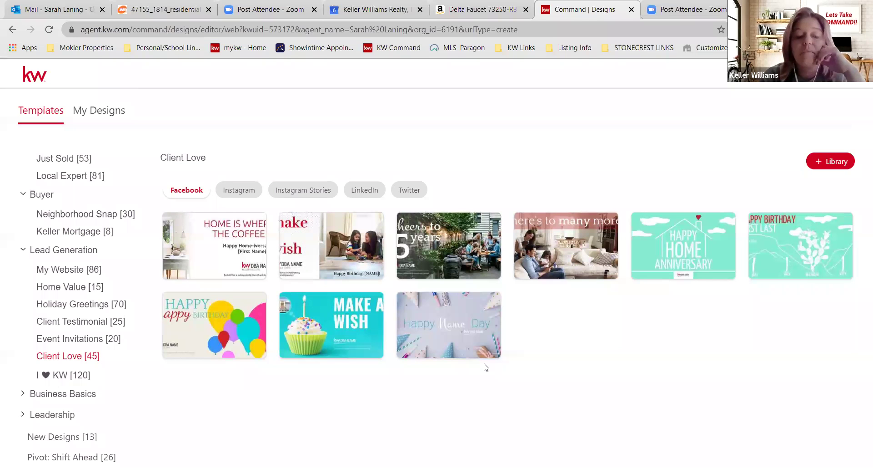
click(72, 395)
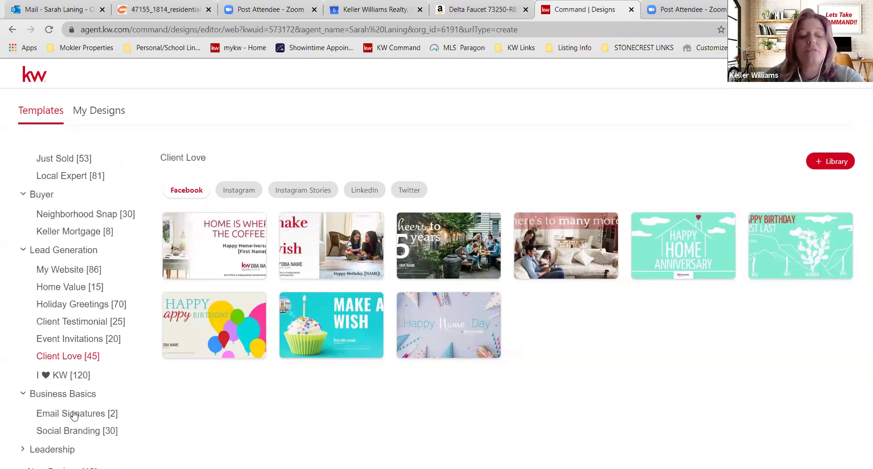
scroll(73, 412, down, 1)
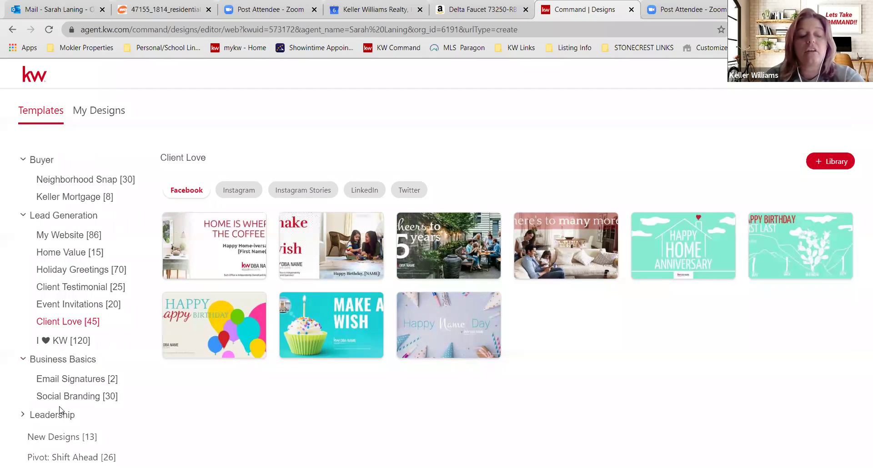
click(61, 412)
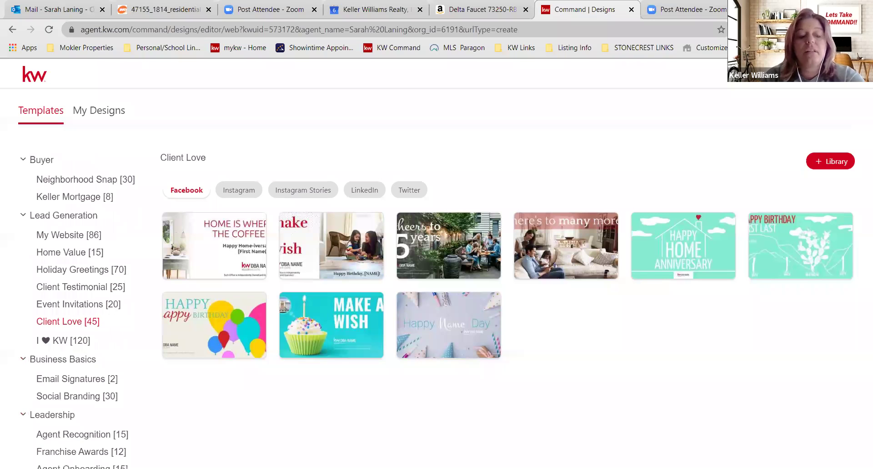
scroll(66, 423, down, 3)
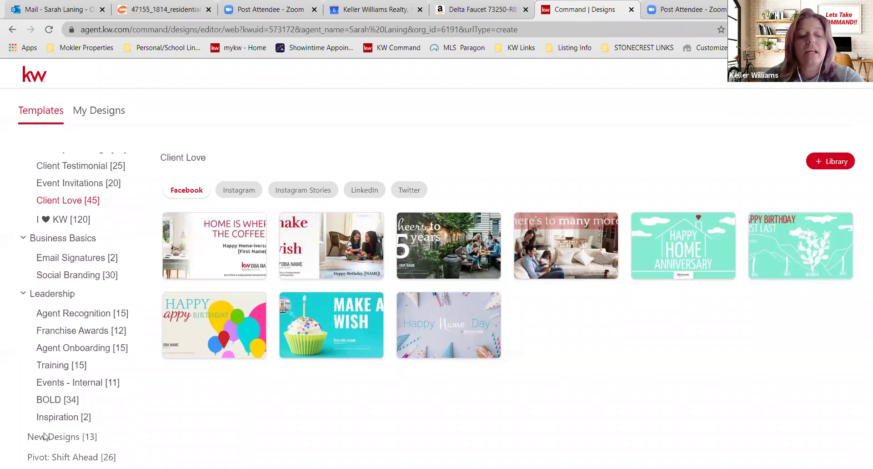
click(80, 439)
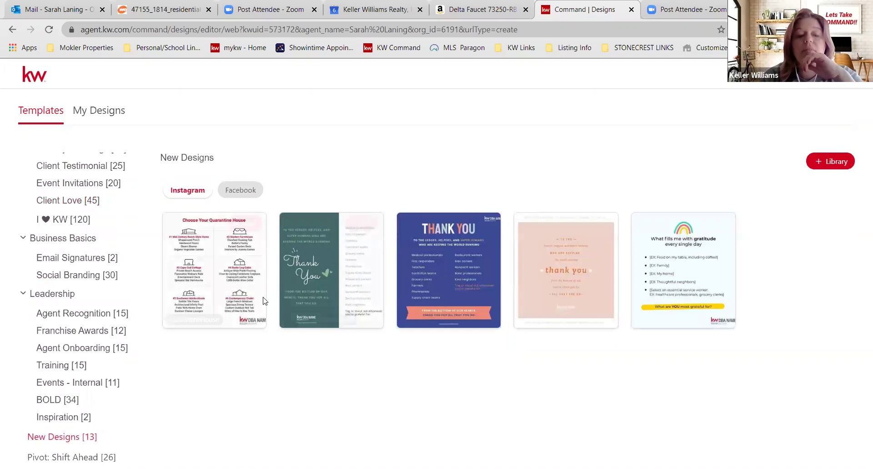
mouse_move(606, 253)
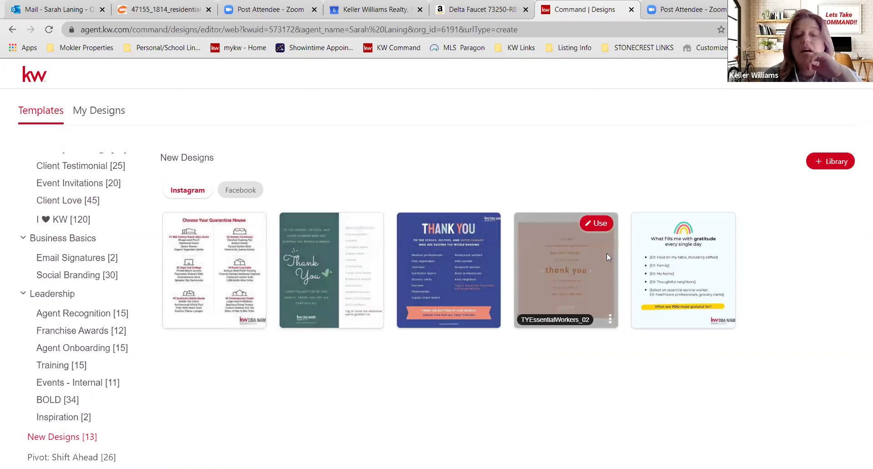
mouse_move(427, 289)
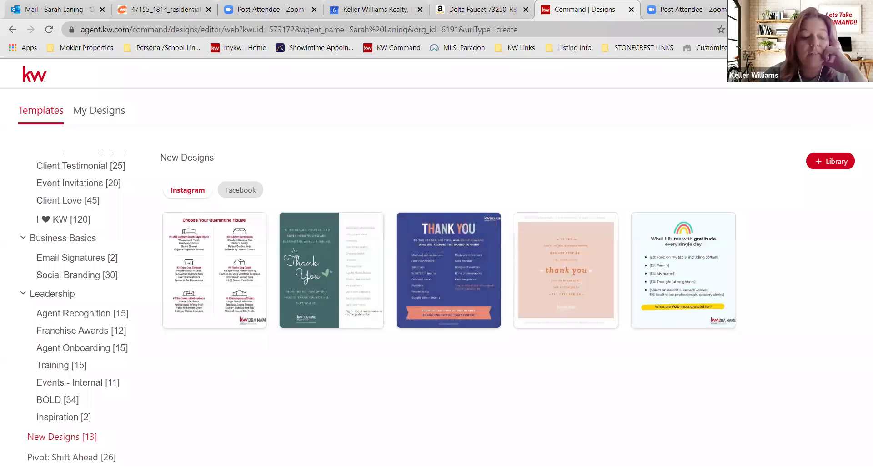
click(72, 456)
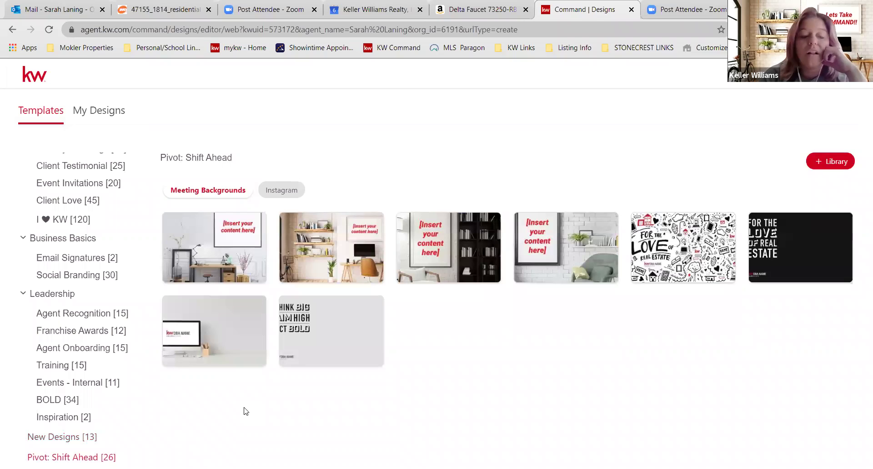
mouse_move(247, 332)
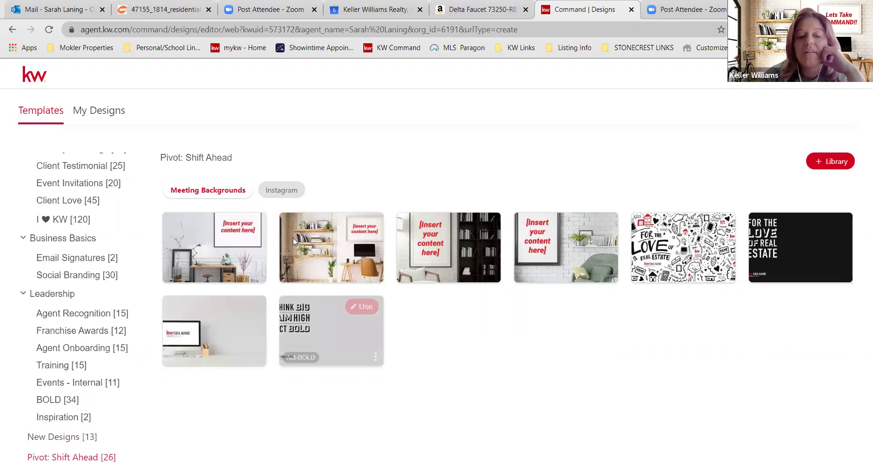
mouse_move(549, 271)
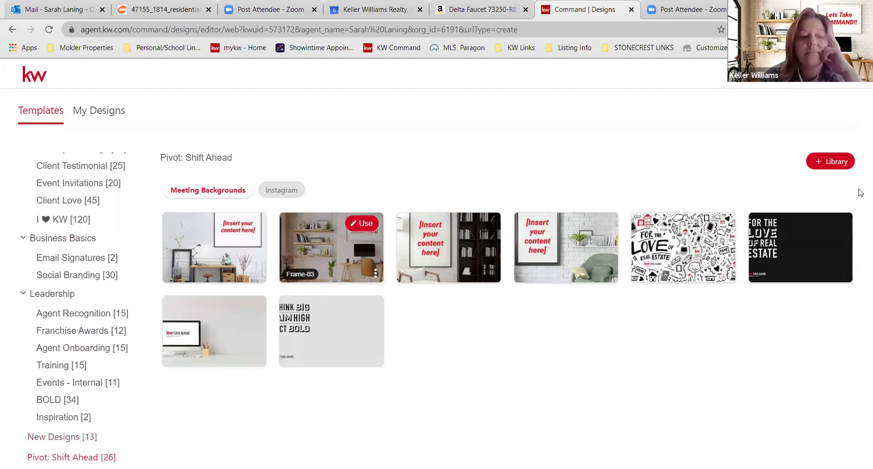
mouse_move(618, 246)
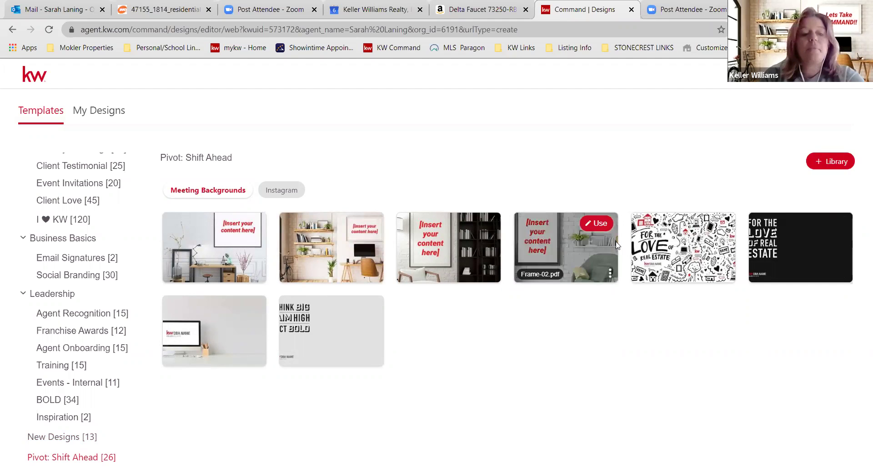
scroll(91, 272, up, 7)
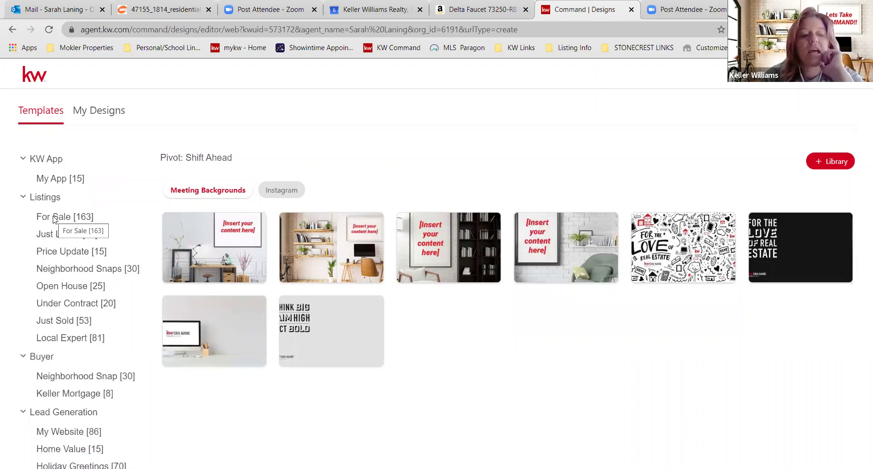
- Compare For Sale templates across Instagram, Instagram Stories, LinkedIn and Twitter, ending on Facebook
click(54, 219)
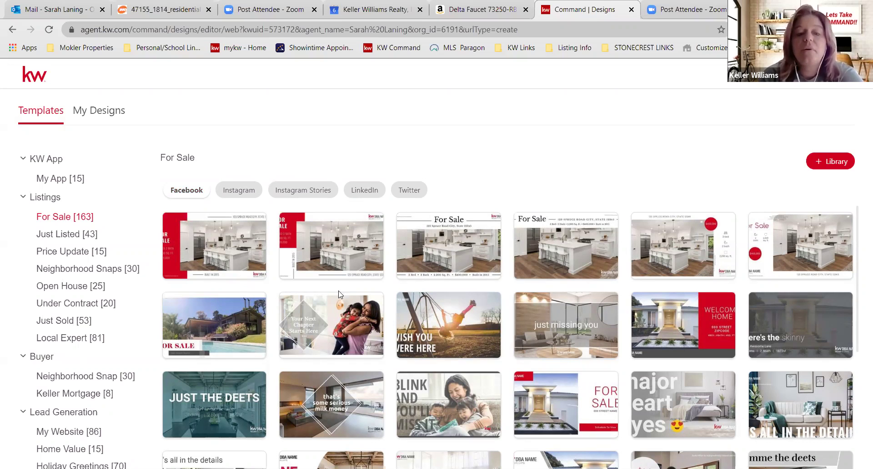
mouse_move(378, 262)
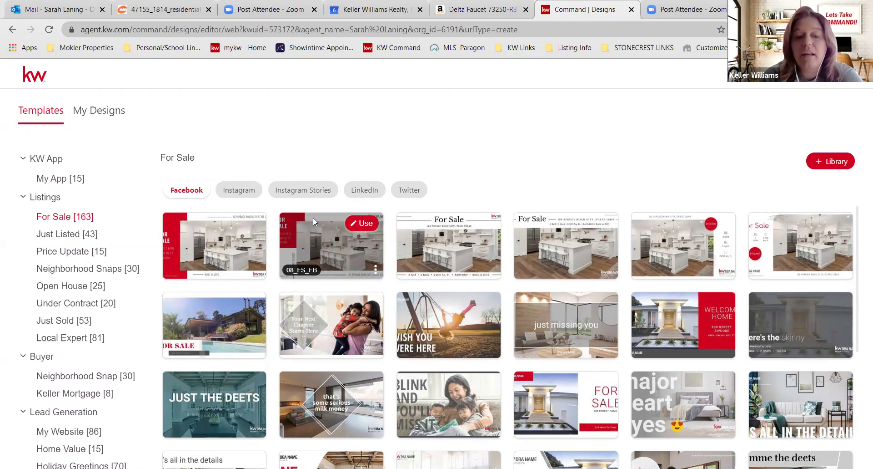
click(240, 191)
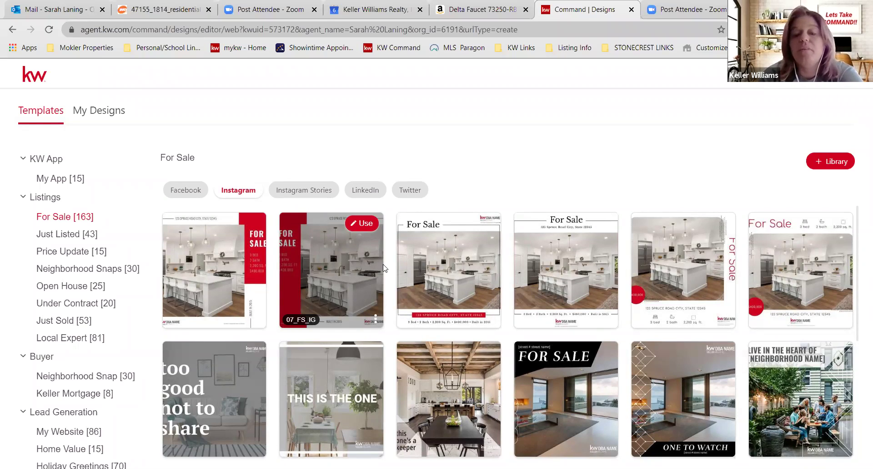
click(327, 192)
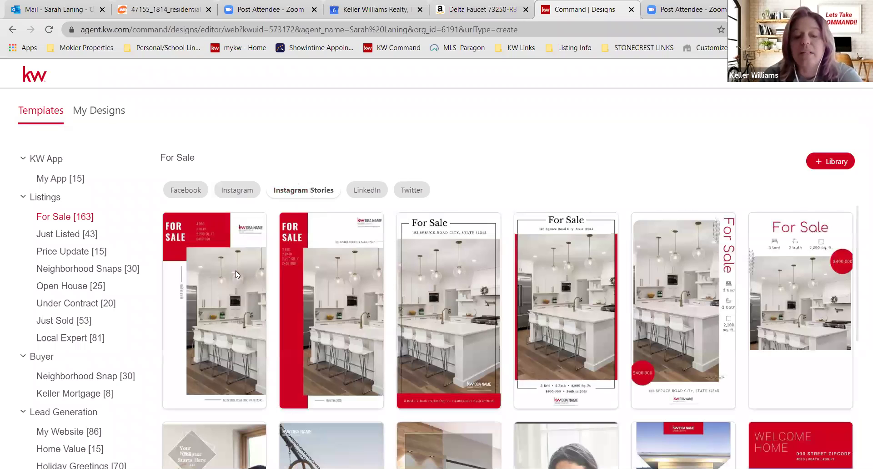
click(370, 189)
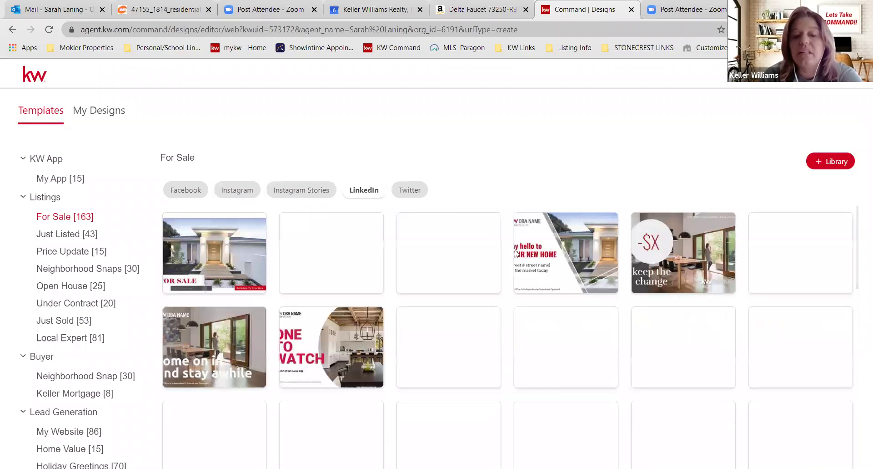
click(410, 190)
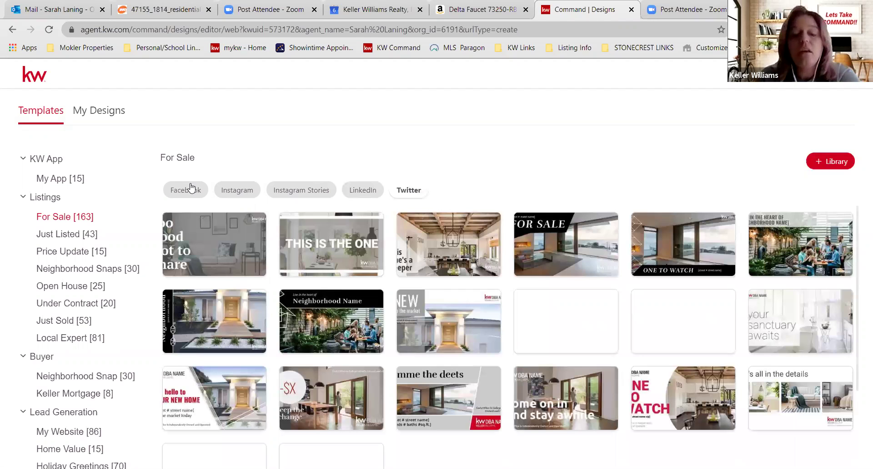
click(191, 188)
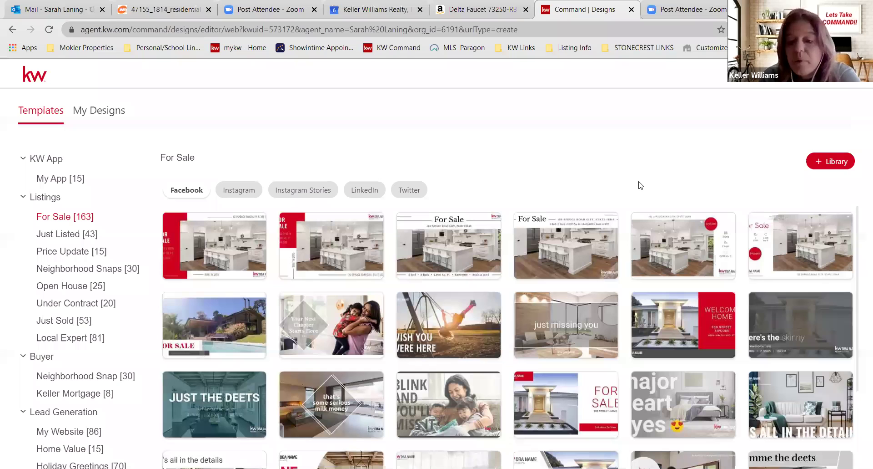
mouse_move(814, 240)
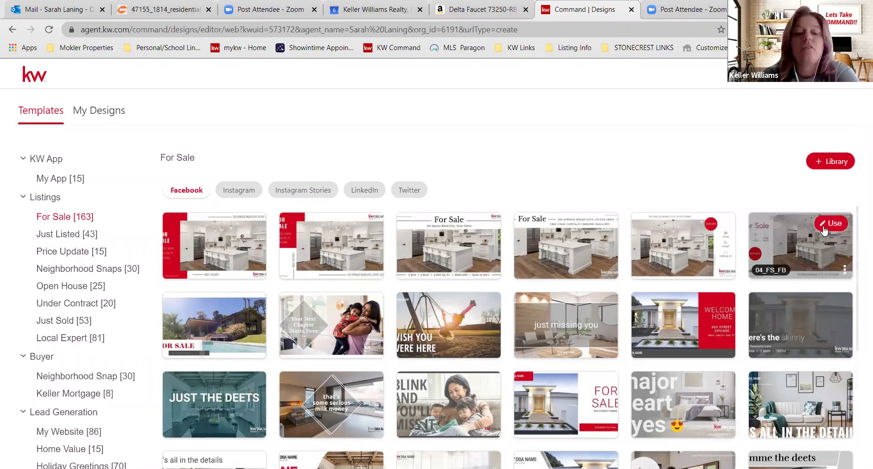
- Start a design from the 04_FS_FB template and inspect its price, bath and decoration elements
click(823, 226)
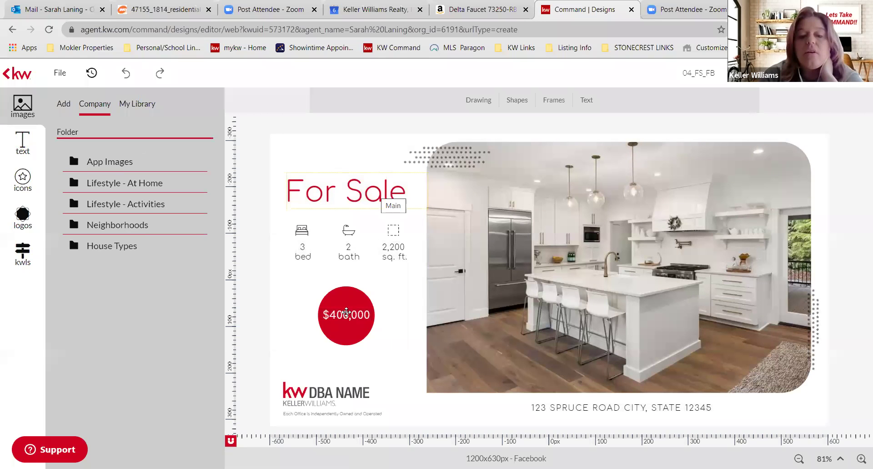
click(347, 312)
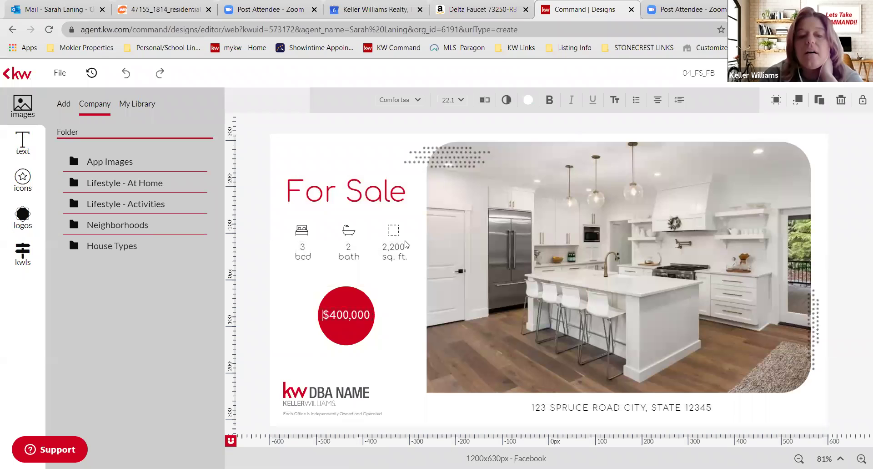
click(349, 246)
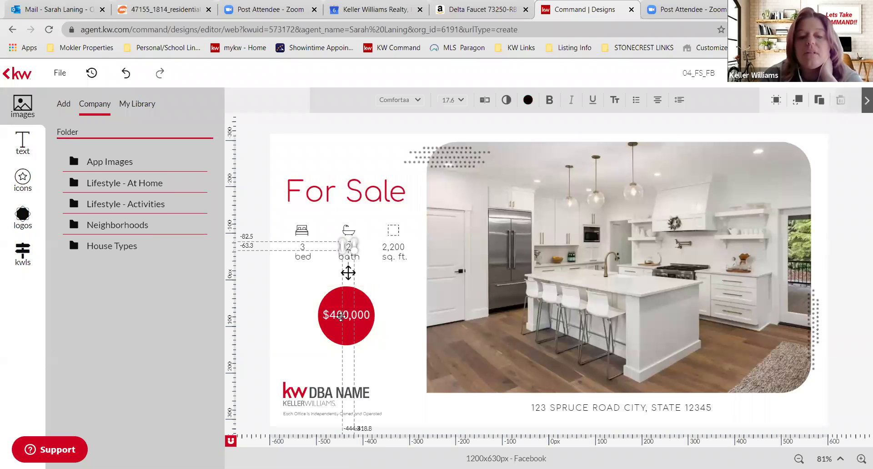
click(341, 316)
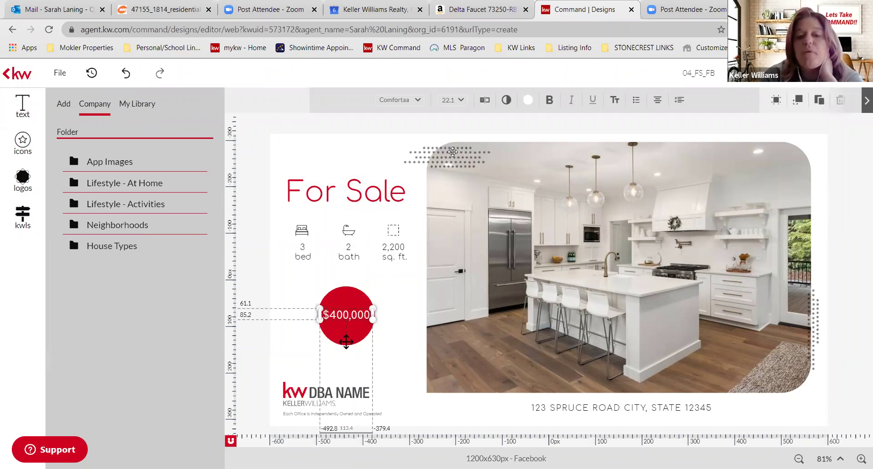
click(452, 152)
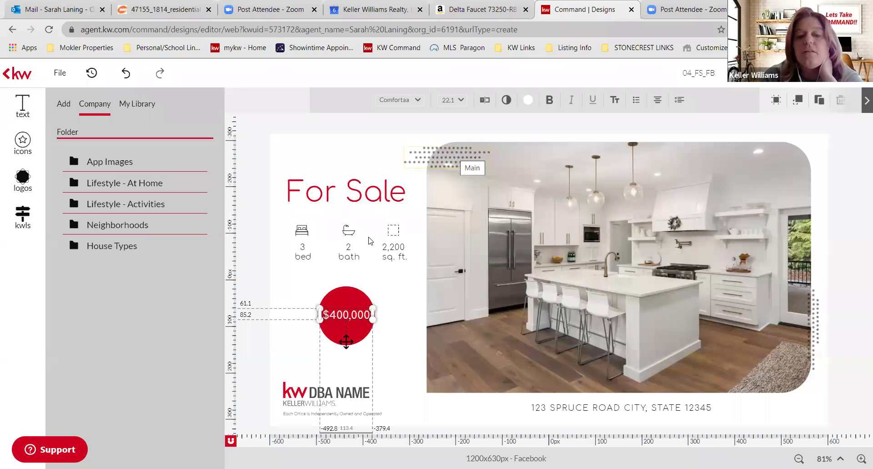
click(351, 190)
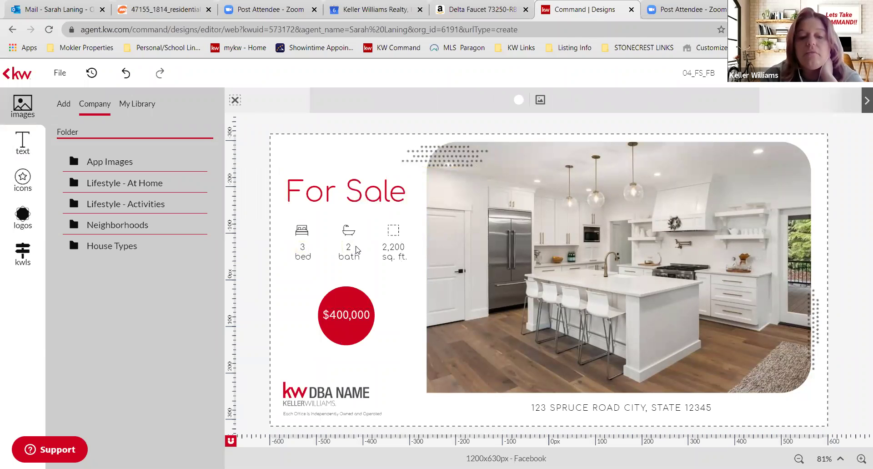
- Replace the 2,200 square footage figure with 1601
click(394, 245)
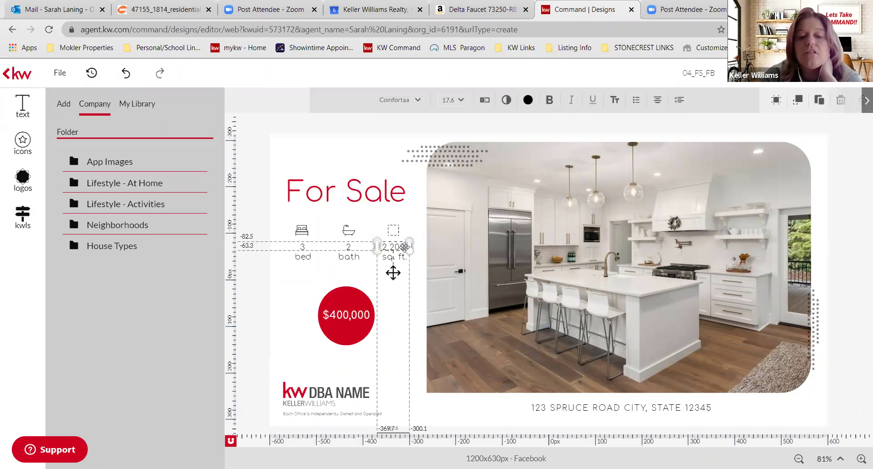
click(398, 248)
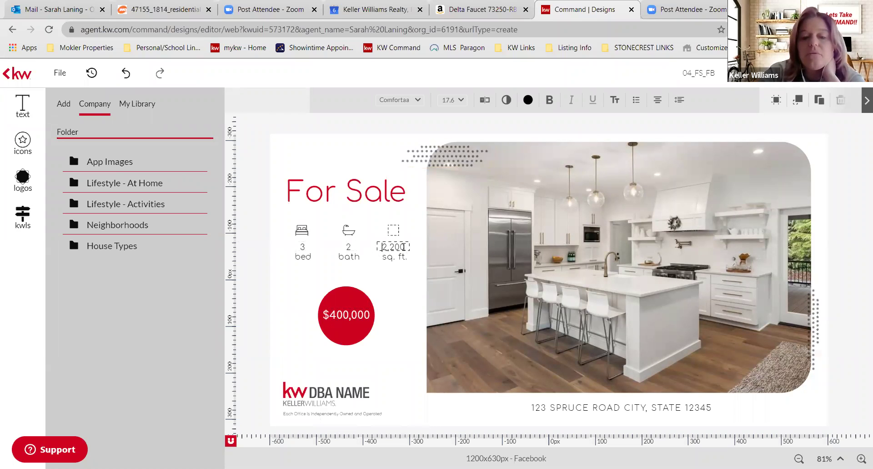
key(ctrl+a)
key(BackSpace)
text(1601)
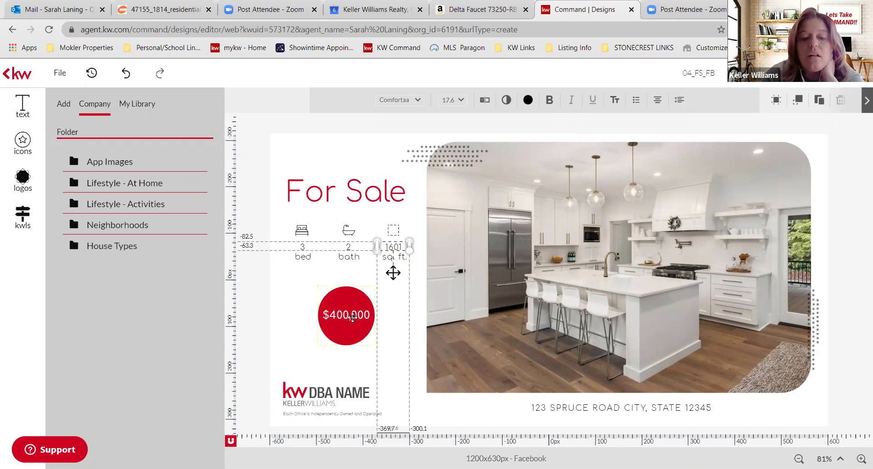
- Delete the $400,000 price text box from the red circle
click(354, 321)
click(353, 317)
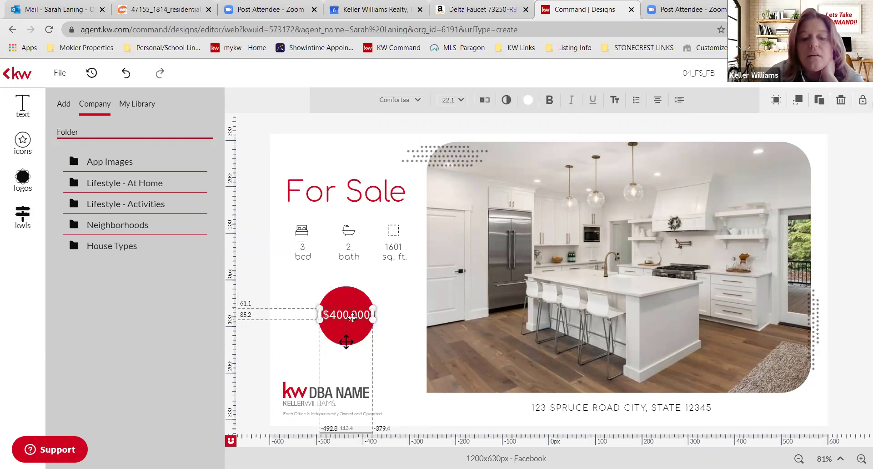
key(Delete)
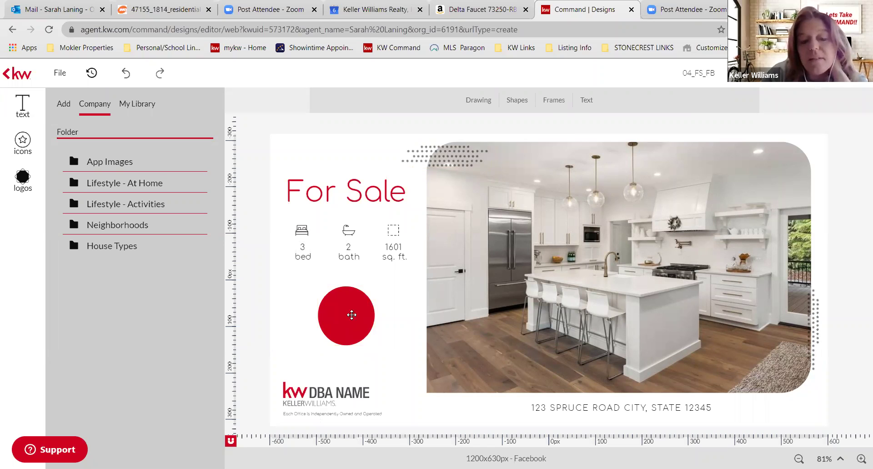
- Restore the red-circle price and change it from $400,000 to $325,000
key(ctrl+z)
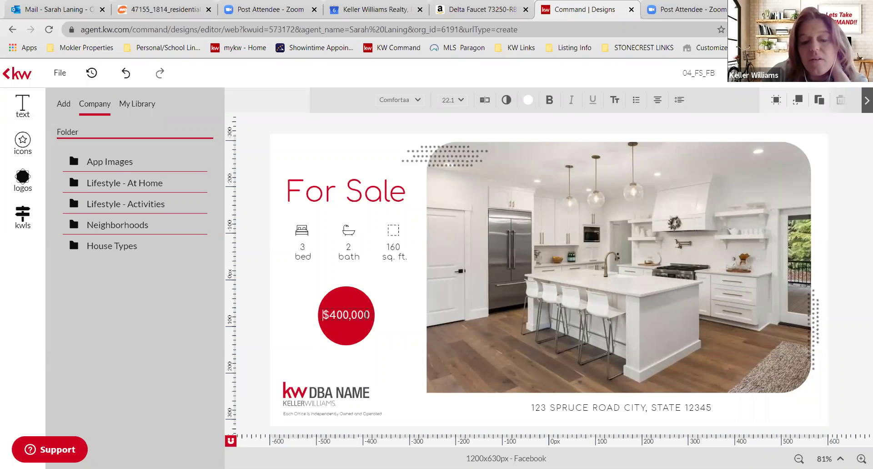
key(Delete)
key(Delete)
key(Delete)
key(Delete)
key(Delete)
key(Delete)
key(Delete)
key(Delete)
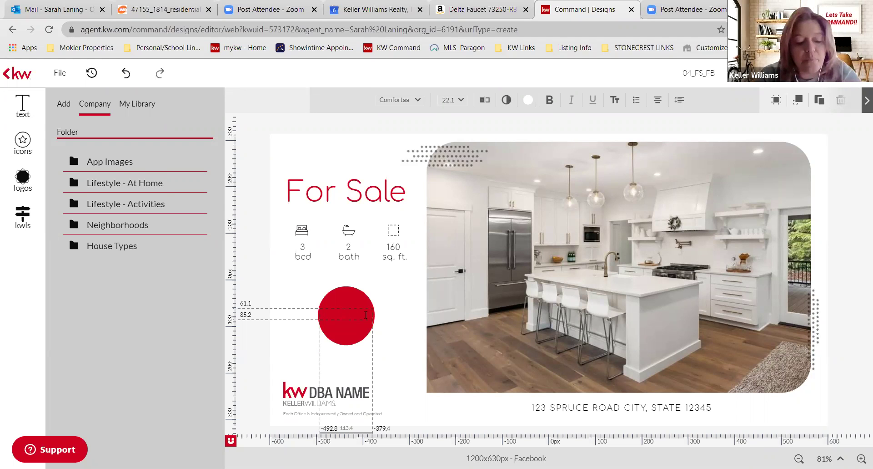
text($32)
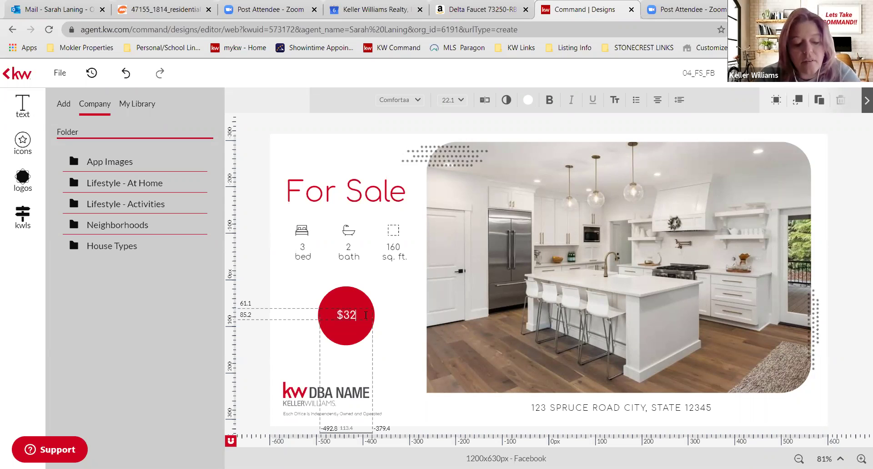
text(5,000)
key(Escape)
click(401, 361)
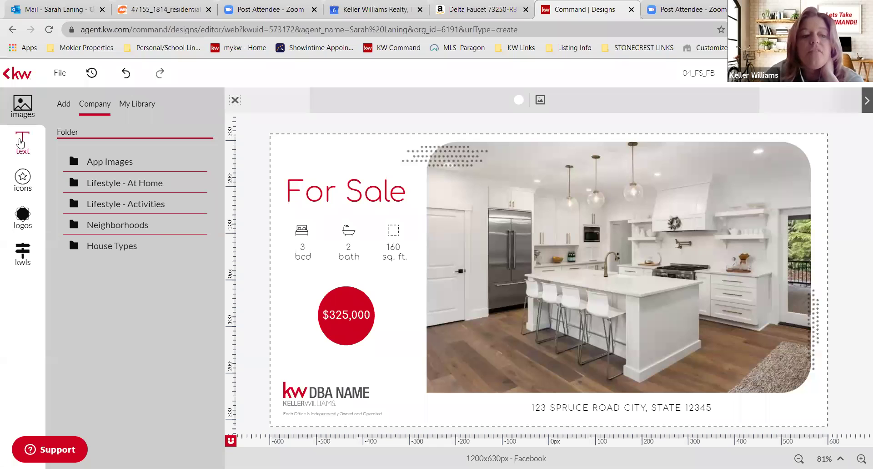
- Place the agent's saved name text from My Library onto the kitchen photo
click(22, 142)
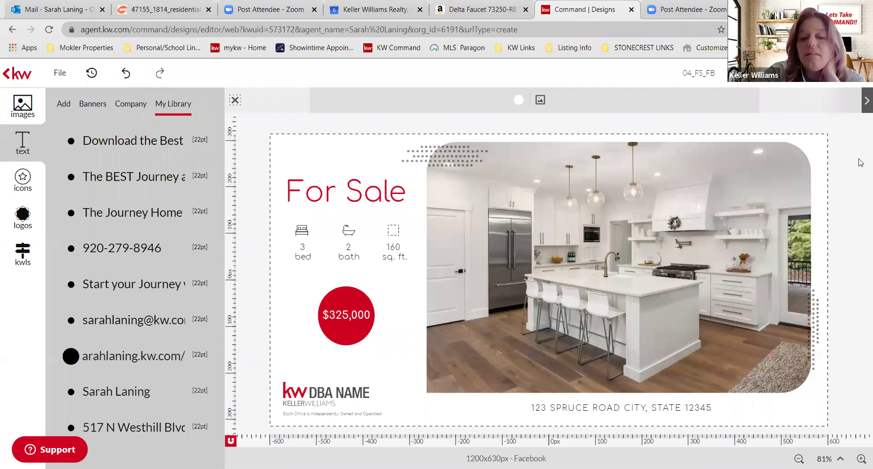
drag(570, 211, 566, 126)
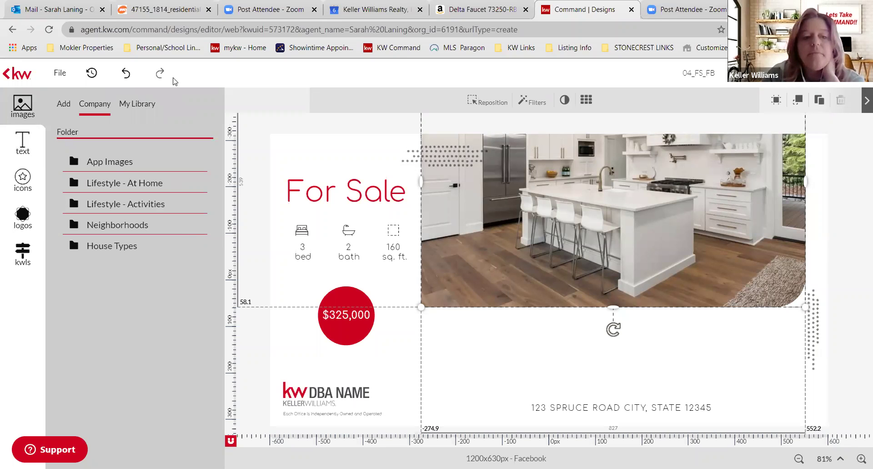
click(125, 75)
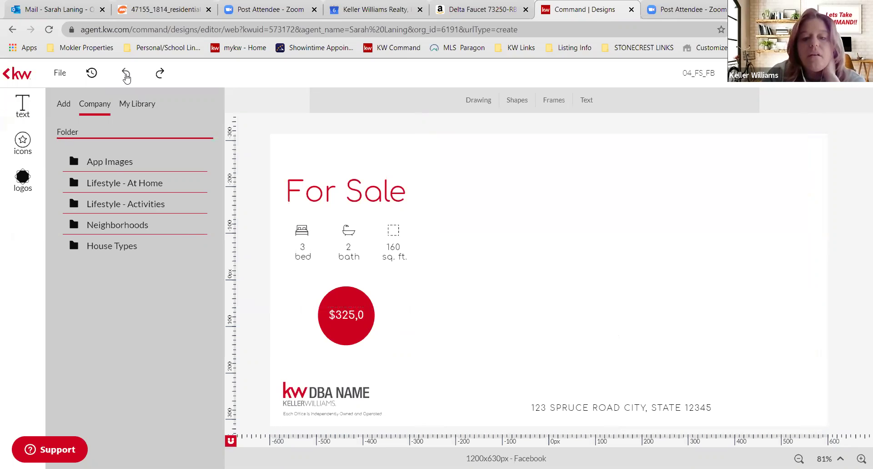
click(23, 114)
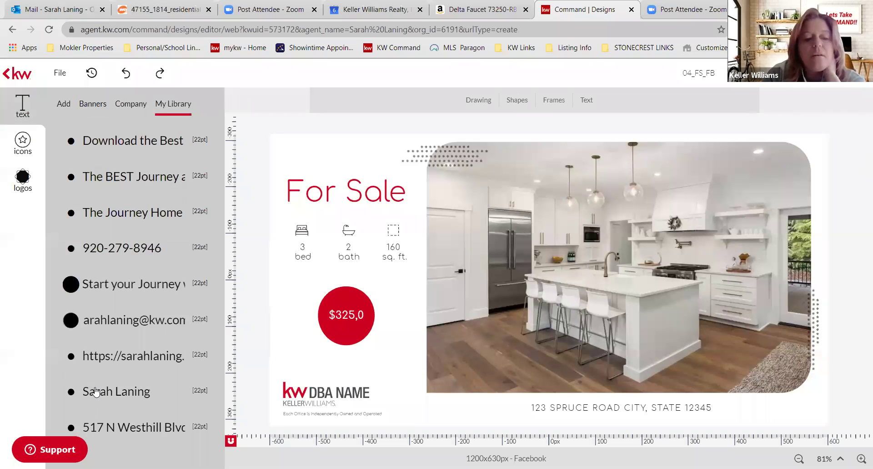
drag(114, 390, 396, 344)
drag(480, 366, 495, 346)
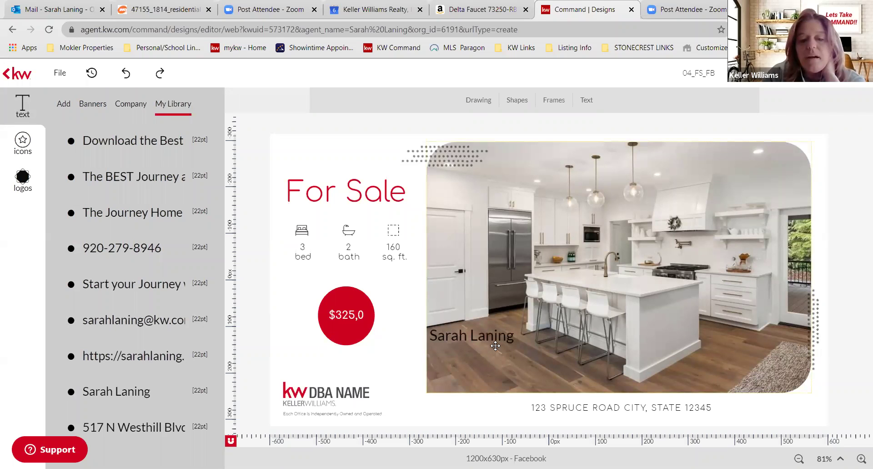
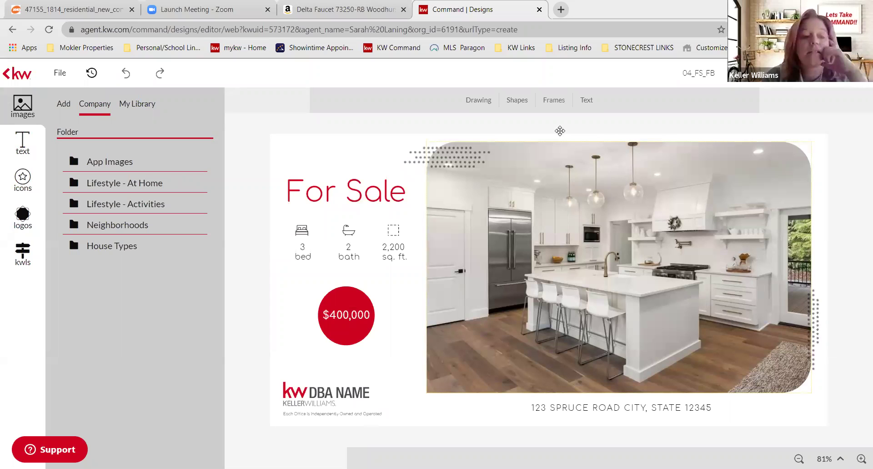
- Drop the agent's saved name text from My Library onto the kitchen photo, deleting the extra copy
click(22, 142)
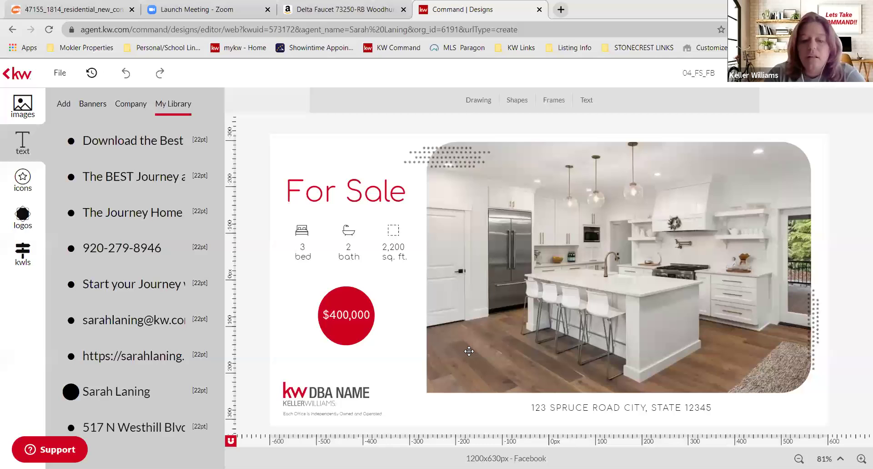
drag(469, 351, 468, 351)
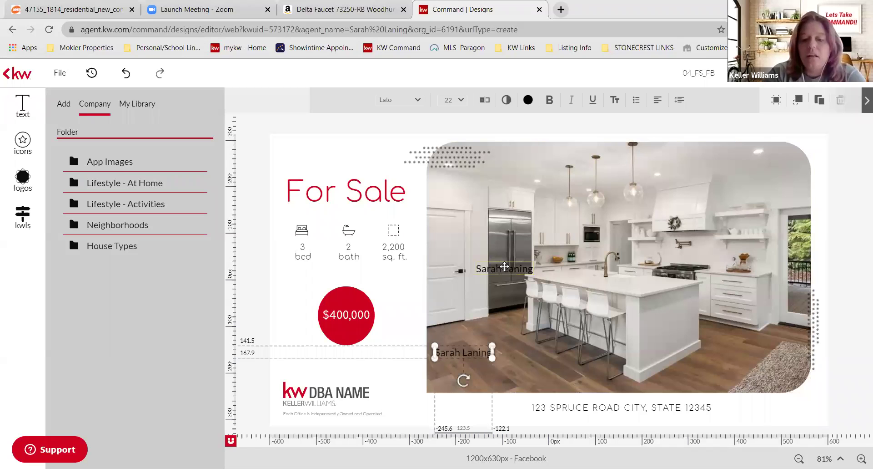
click(504, 268)
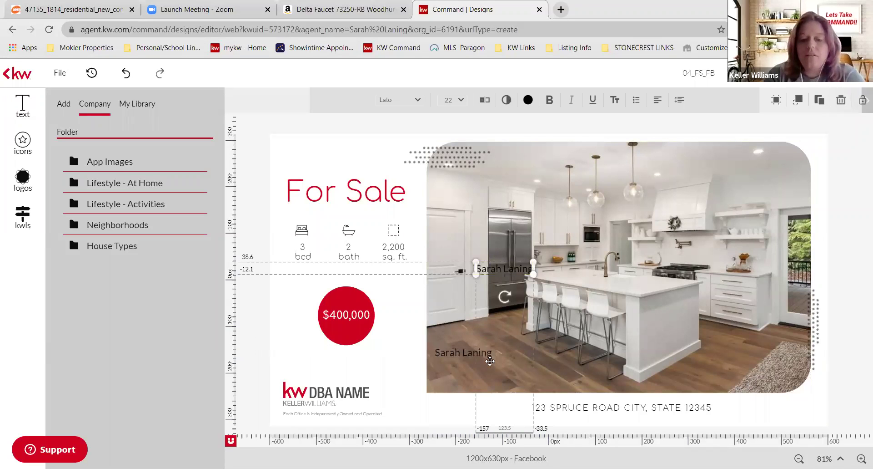
key(Delete)
click(464, 352)
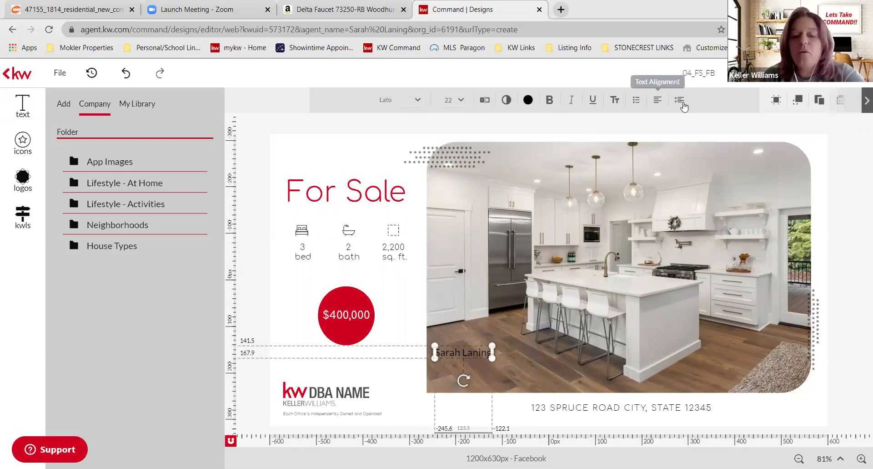
- Color the agent's name near-white and nudge it slightly higher on the kitchen photo
click(527, 100)
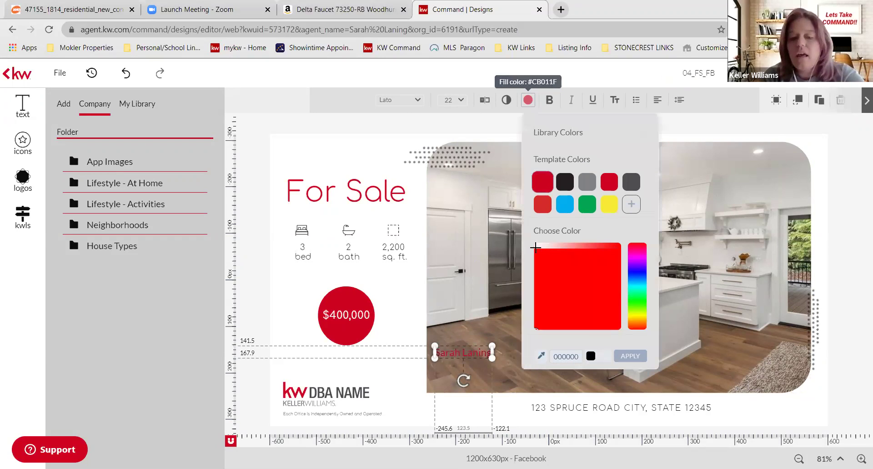
click(536, 247)
click(537, 244)
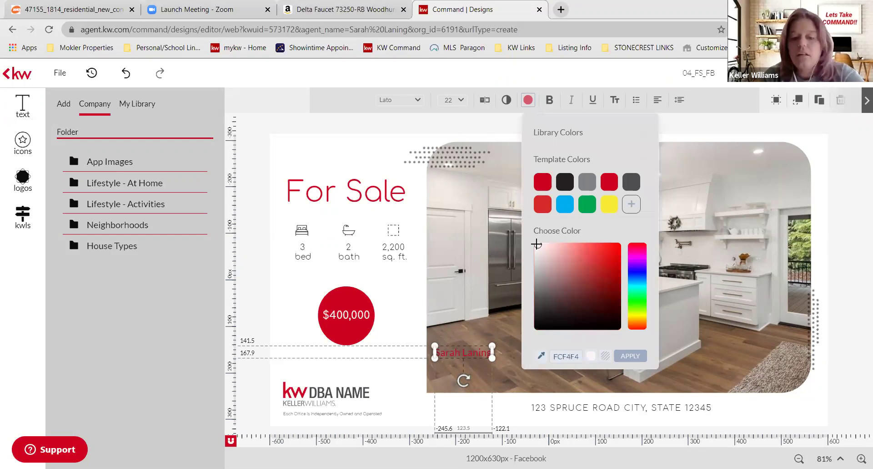
click(629, 357)
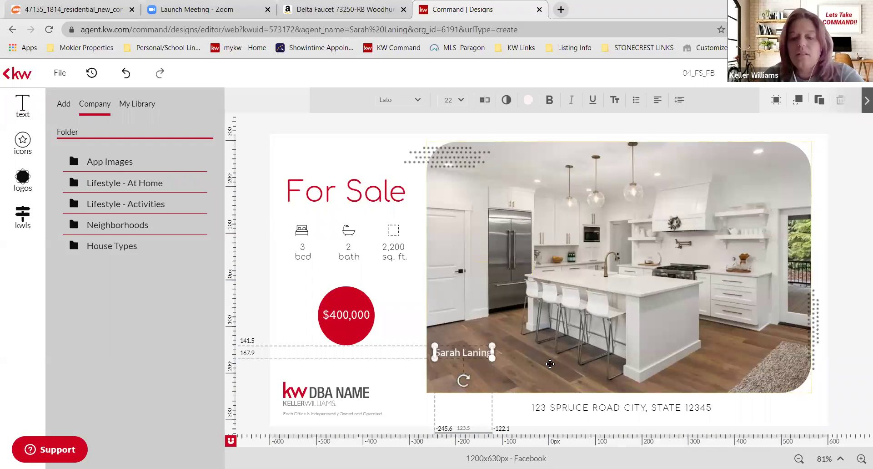
click(499, 379)
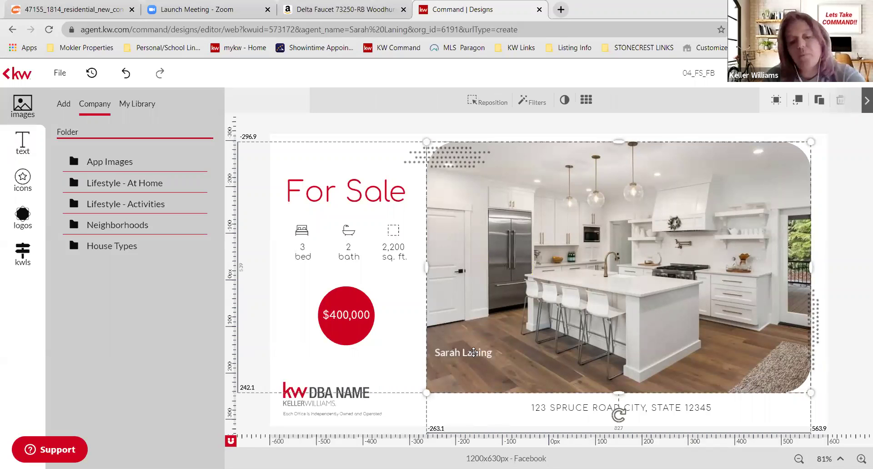
drag(401, 373, 292, 333)
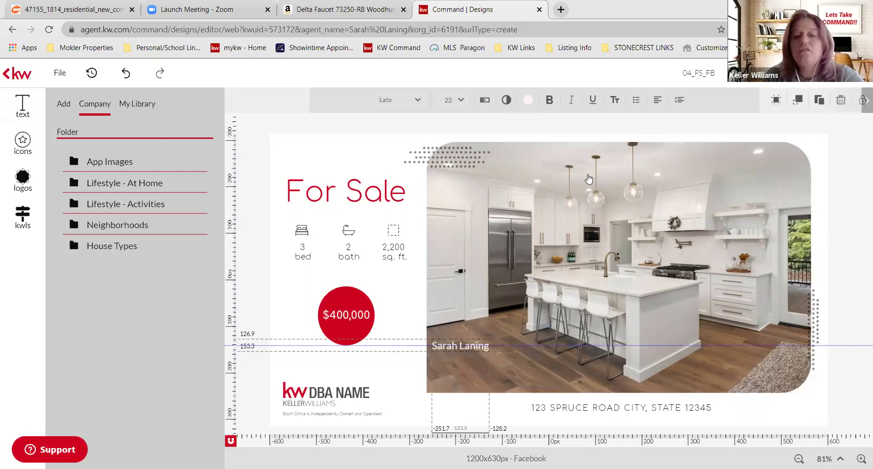
- Add the saved 'The BEST Journey always takes us HOME...' tagline at the photo's top-right in white
click(410, 318)
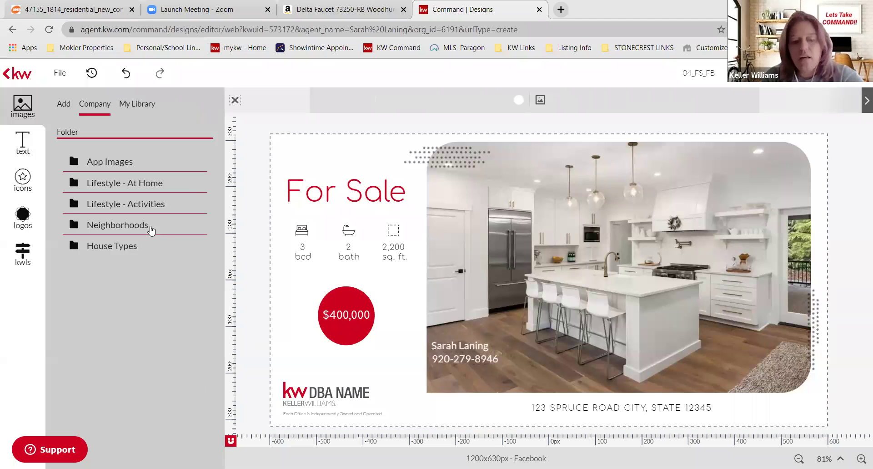
click(22, 217)
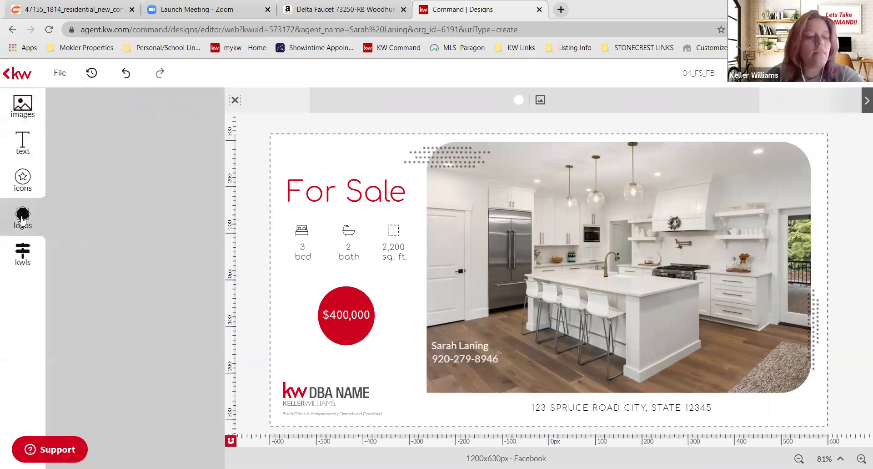
click(23, 151)
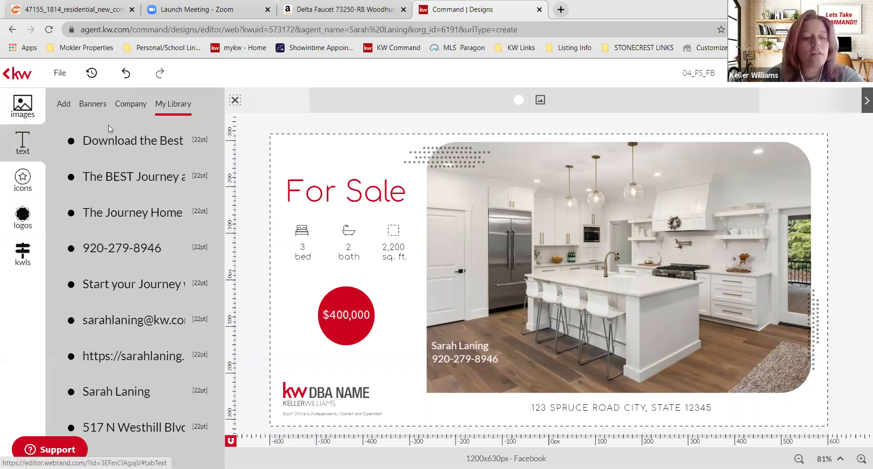
drag(132, 176, 541, 233)
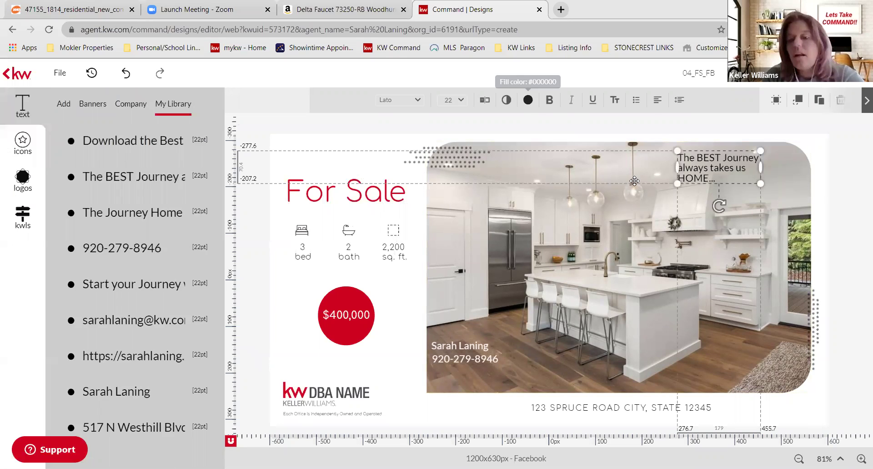
click(527, 100)
click(631, 181)
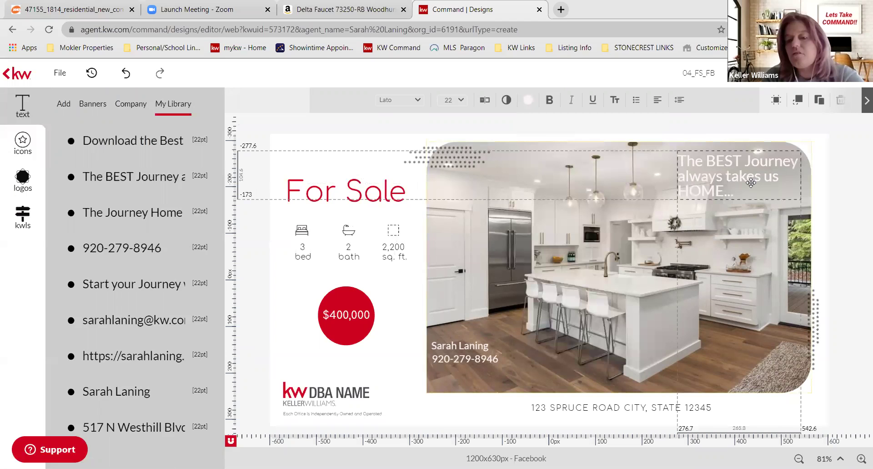
click(742, 311)
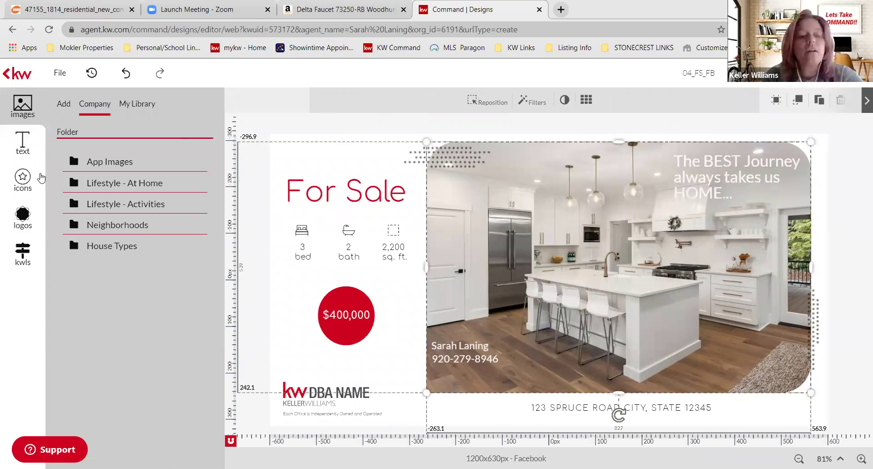
- Browse the Company, Stock and personal icon sets, scrolling through the stock icon grid
click(41, 177)
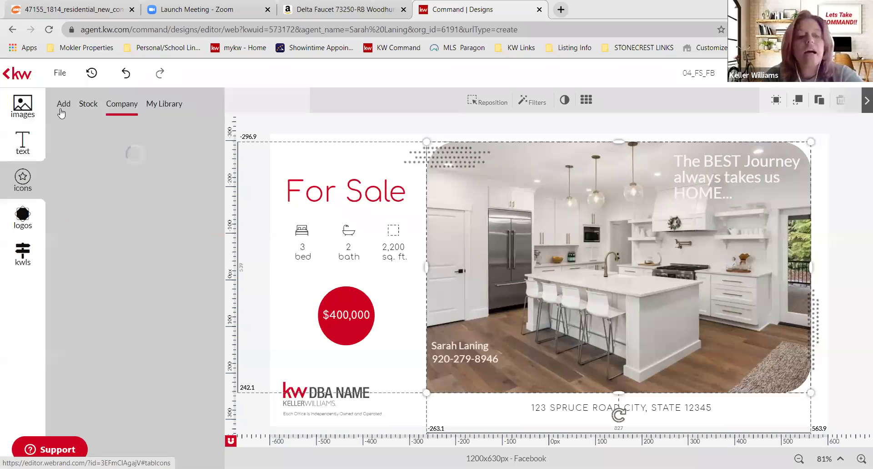
click(23, 214)
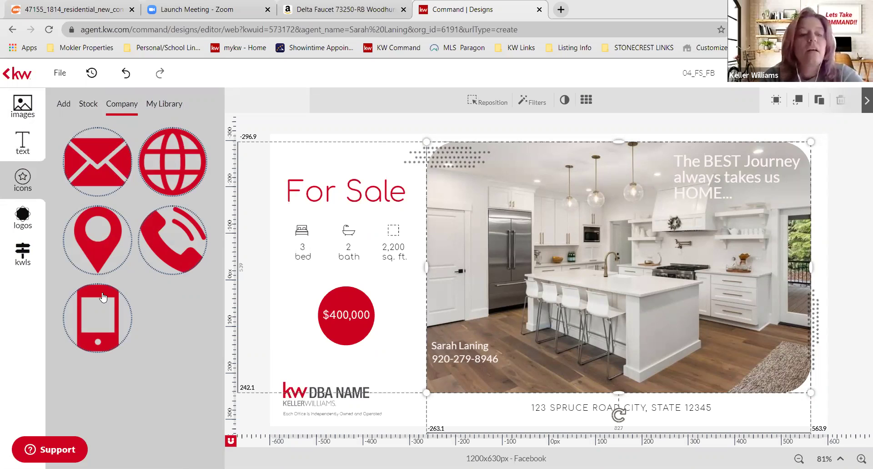
click(88, 103)
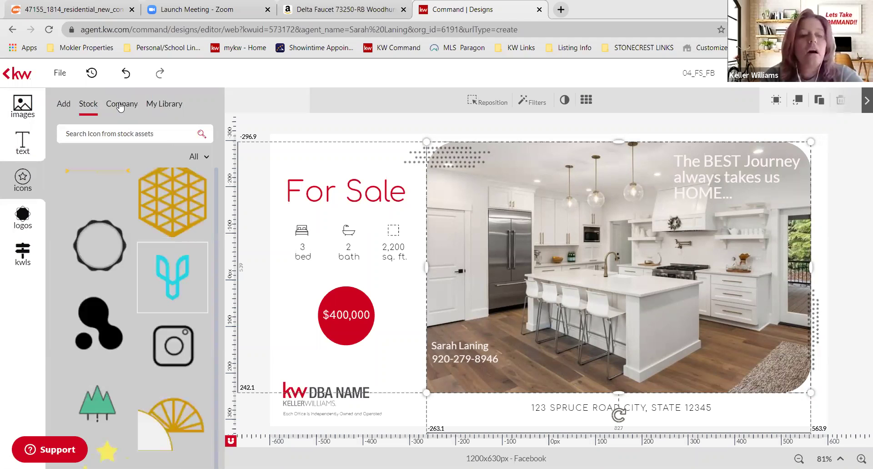
click(164, 104)
click(83, 108)
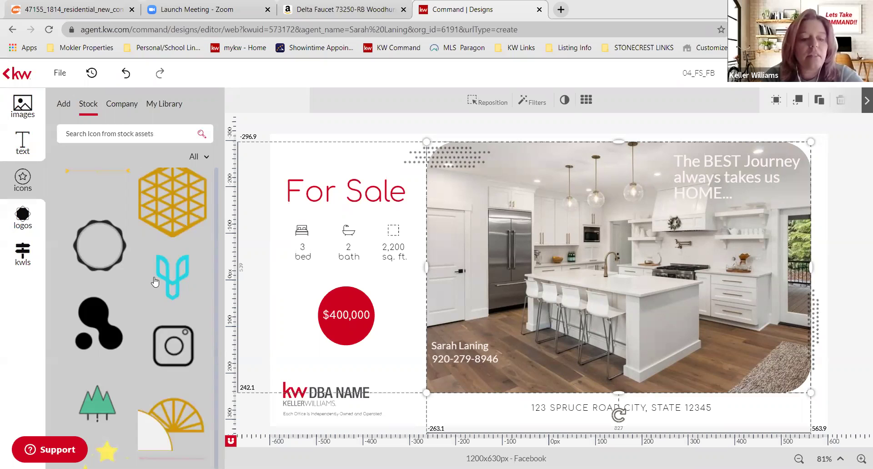
scroll(155, 281, down, 2)
scroll(154, 182, up, 2)
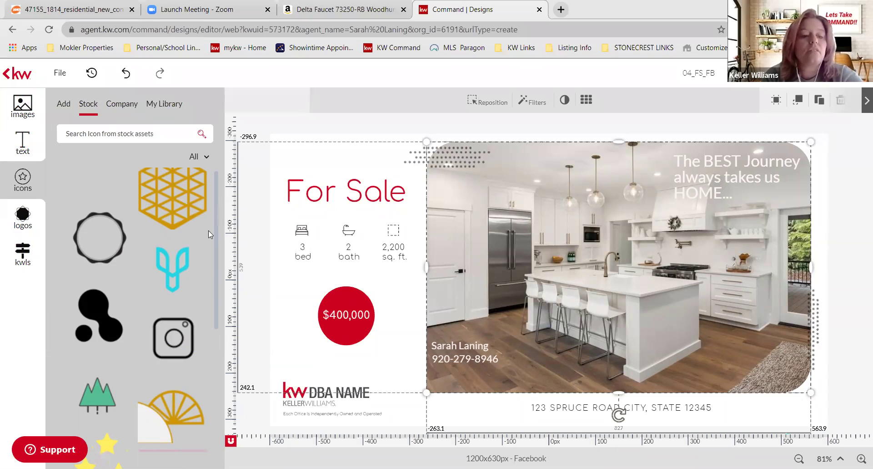
- Place the Journey Home Team logo from My Library, shrunk into the top-left corner
click(30, 229)
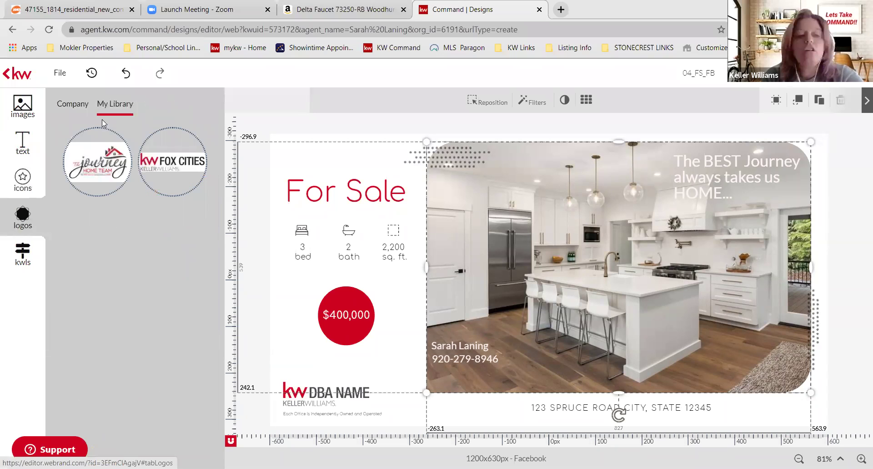
drag(97, 162, 320, 150)
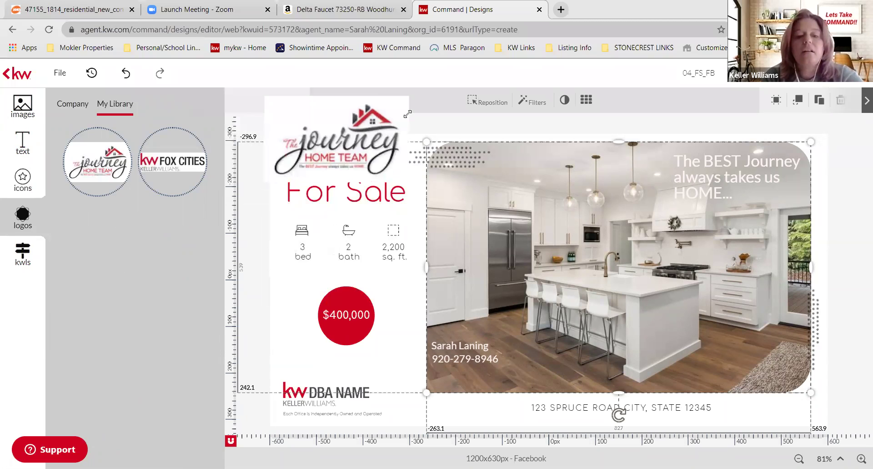
drag(315, 134, 314, 153)
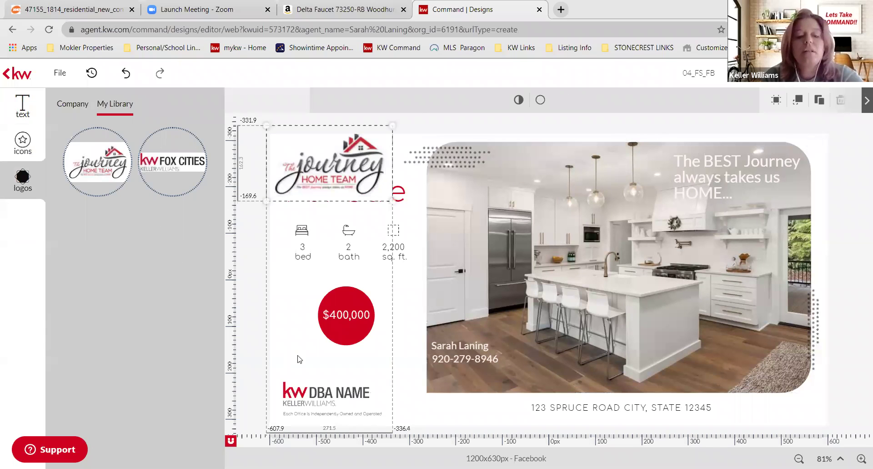
click(320, 392)
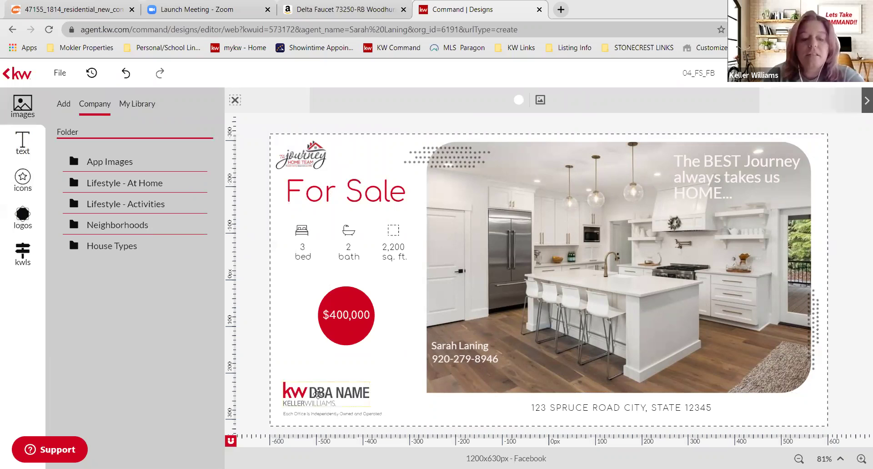
- Replace the DBA NAME placeholder logo with the KW Fox Cities logo and move it up slightly
click(318, 393)
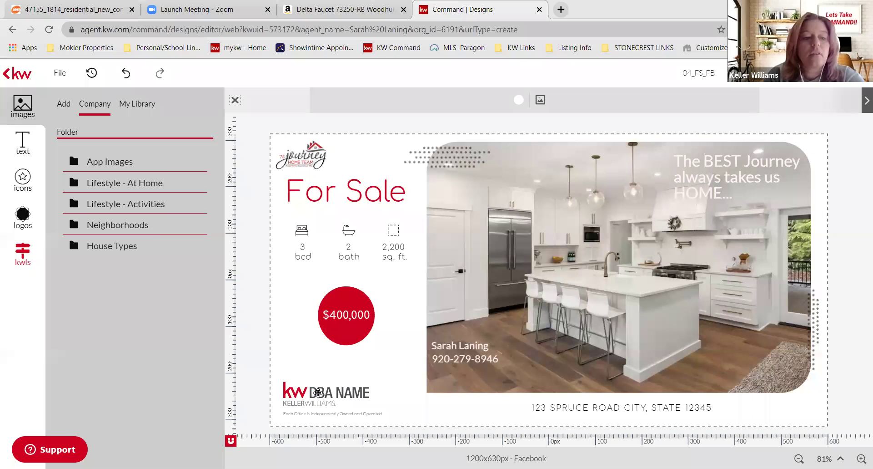
click(318, 393)
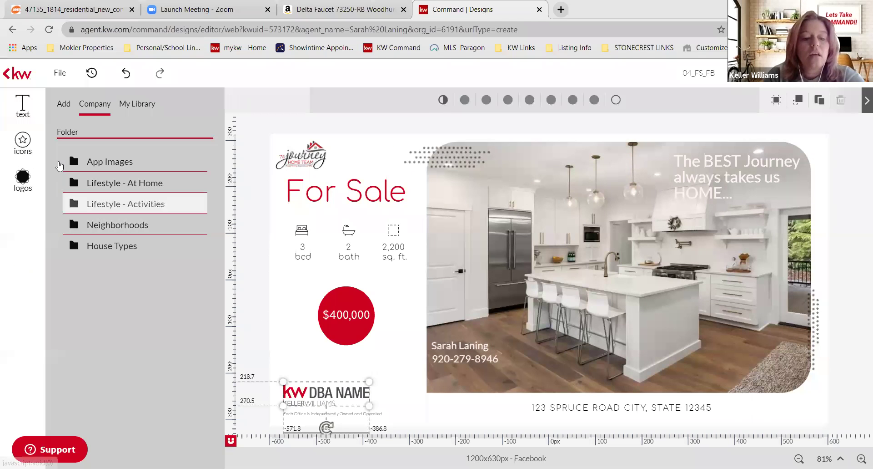
click(182, 145)
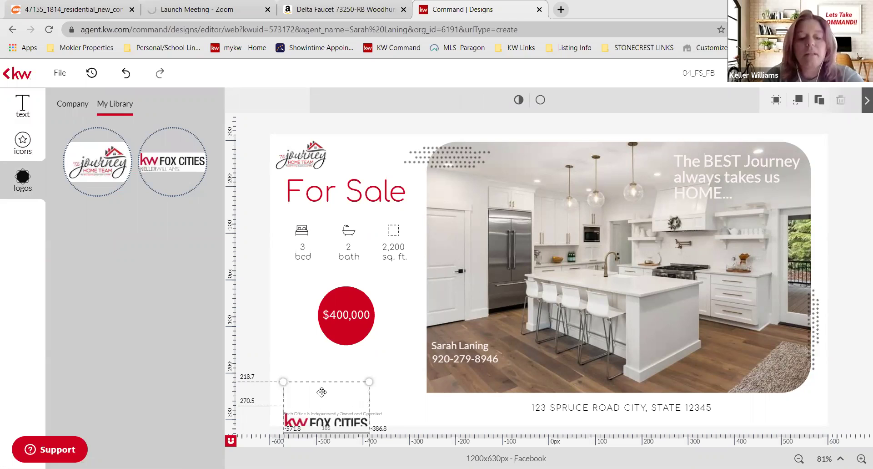
drag(322, 385, 346, 429)
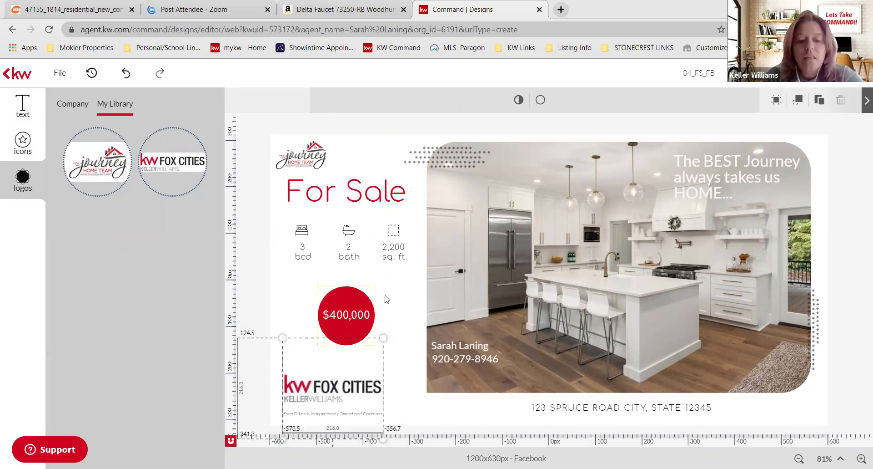
click(385, 406)
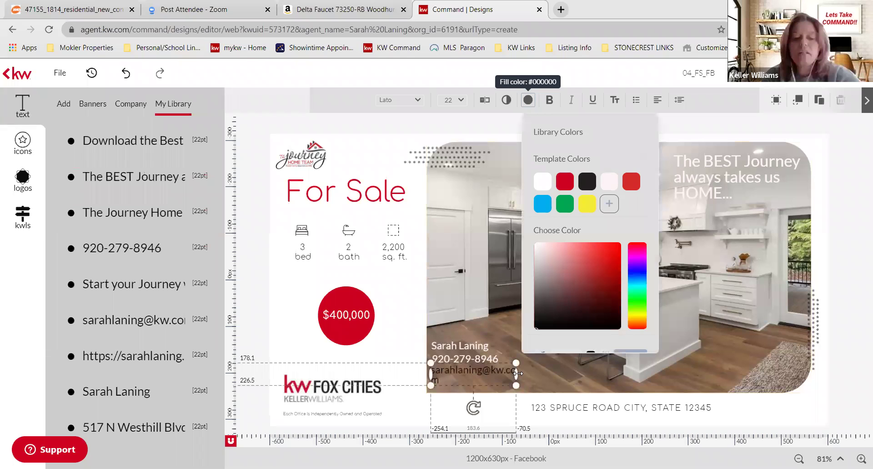
- Widen the email text box so the address fits on one line under the phone number
drag(517, 373, 525, 373)
click(519, 386)
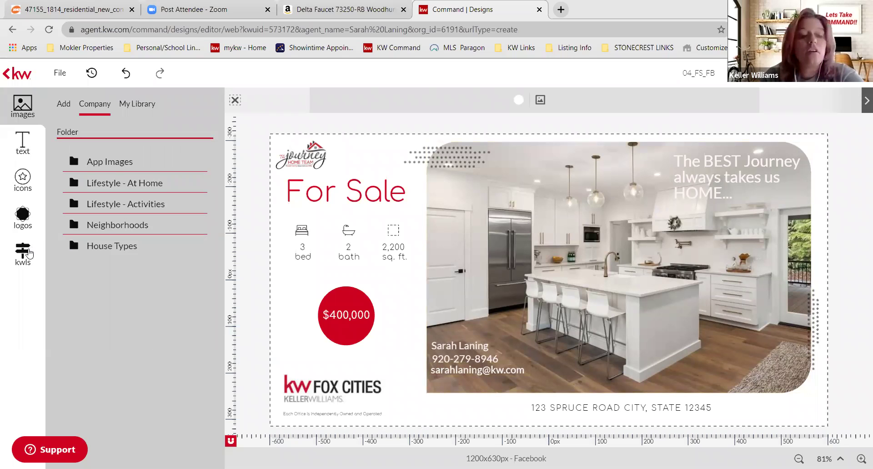
- Search KW listings for the pasted street address plus Oshkosh and open the matching house listing
click(18, 248)
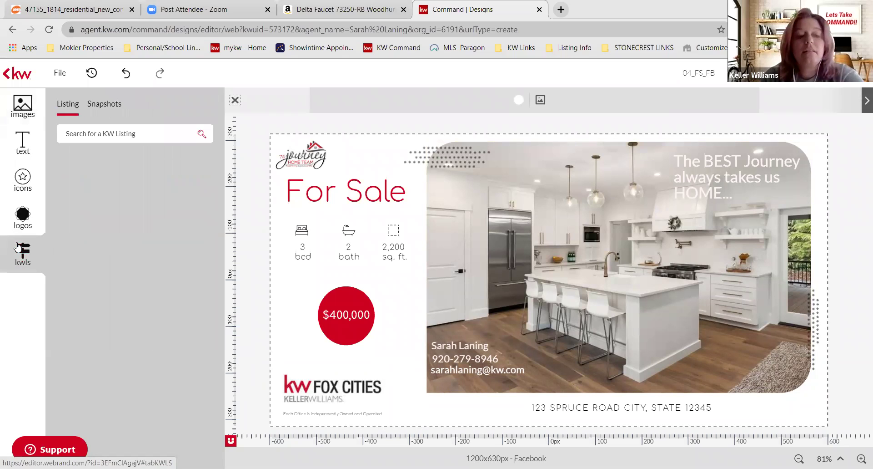
click(108, 128)
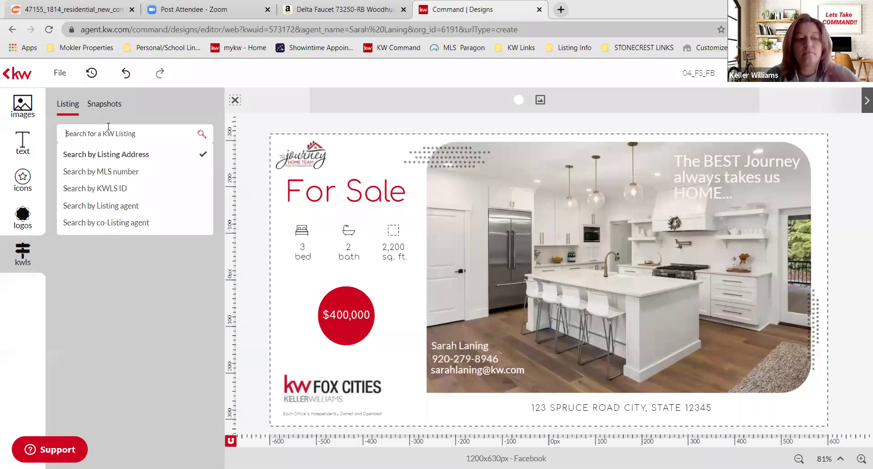
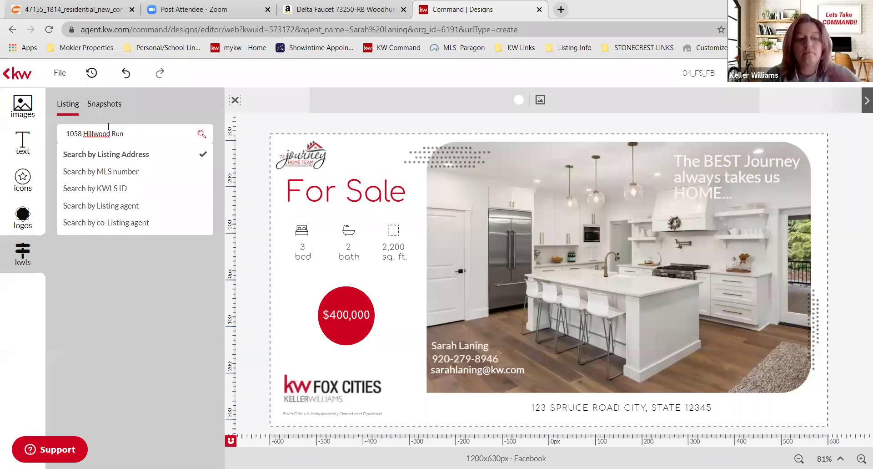
key(Return)
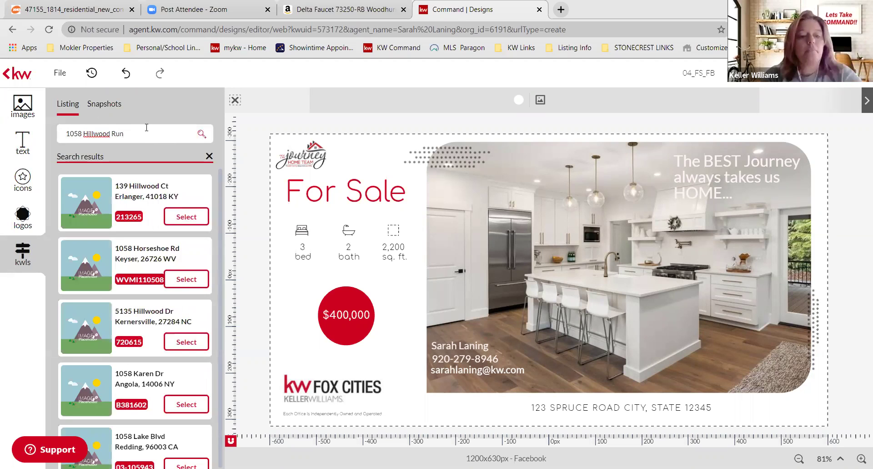
text(Oshkosh)
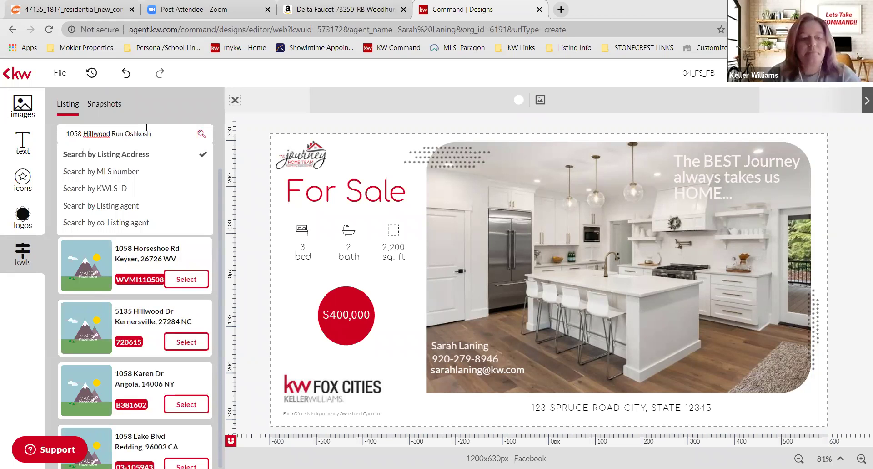
key(Return)
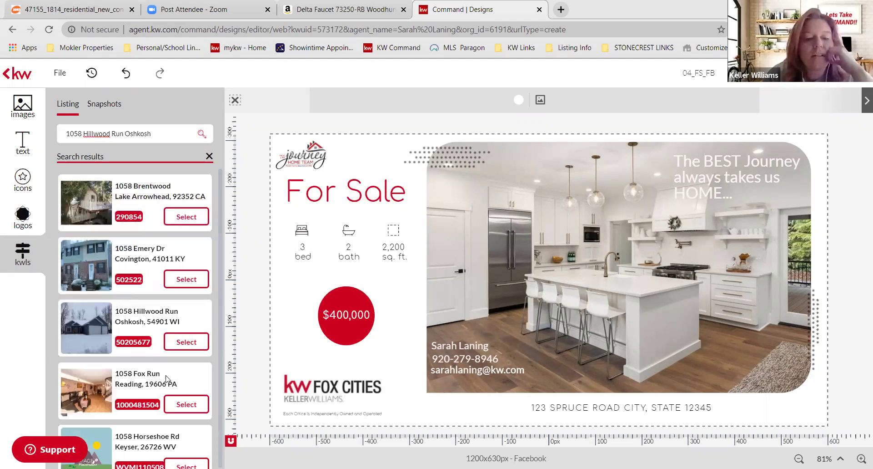
click(129, 320)
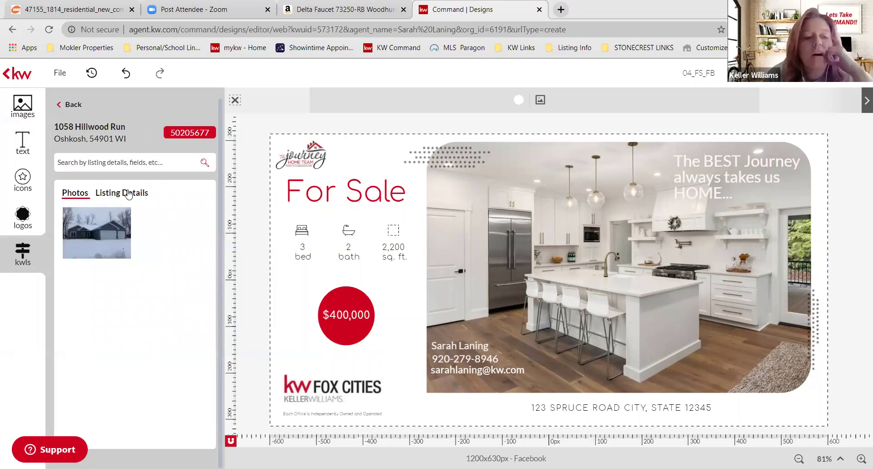
click(129, 195)
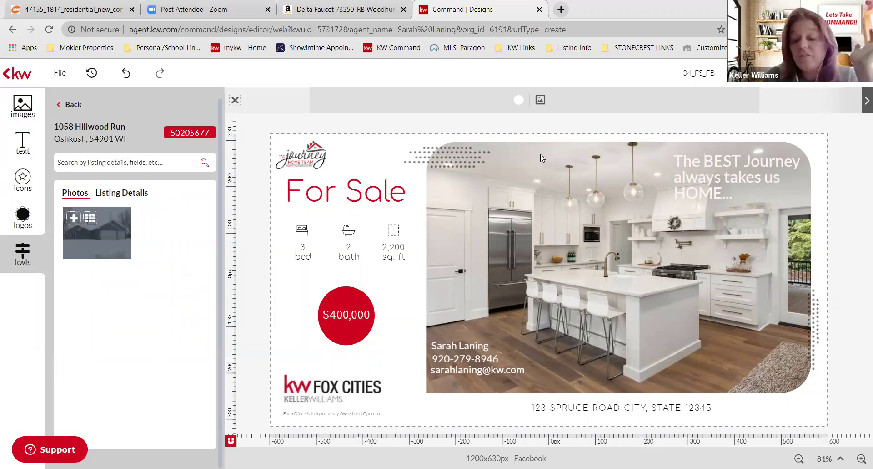
- Swap in the listing's snowy exterior photo, then check the headline's fill colour without changing it
drag(540, 155, 540, 157)
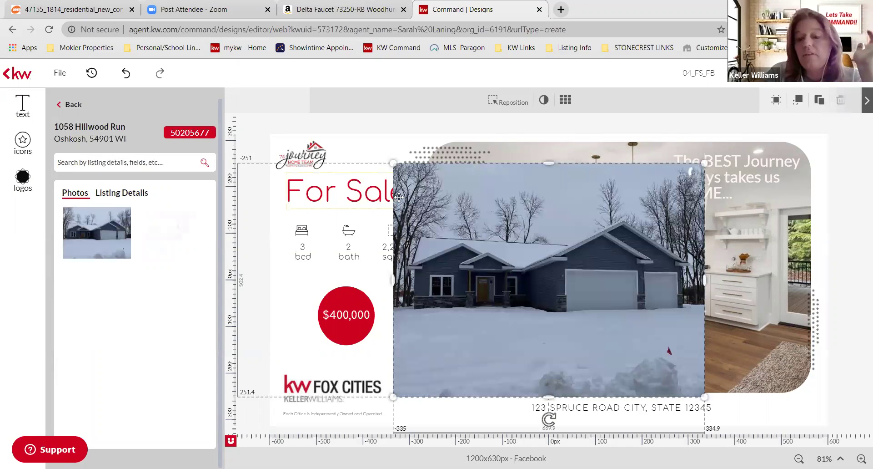
key(ctrl+z)
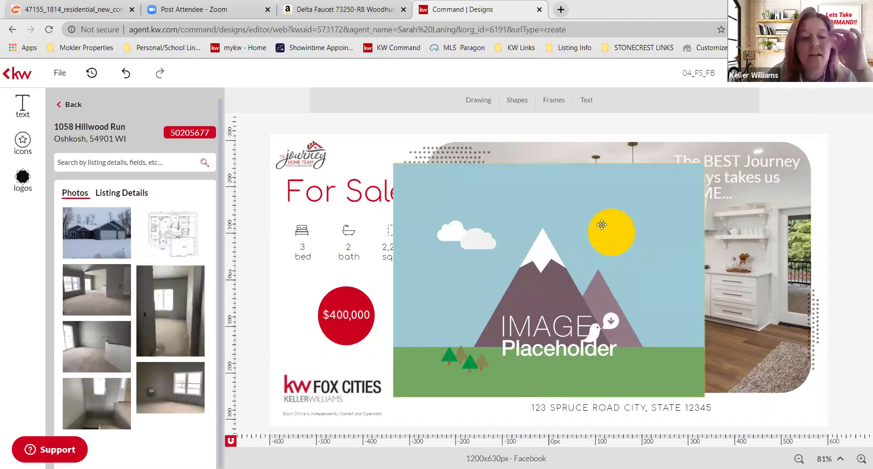
click(91, 219)
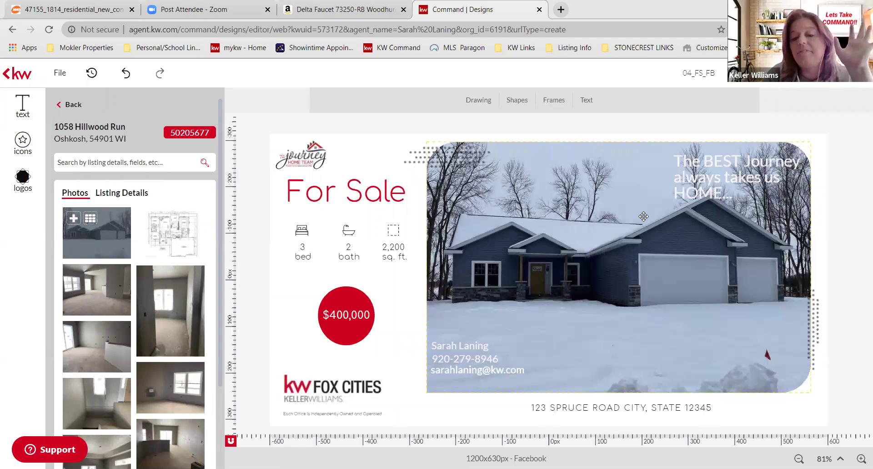
click(695, 177)
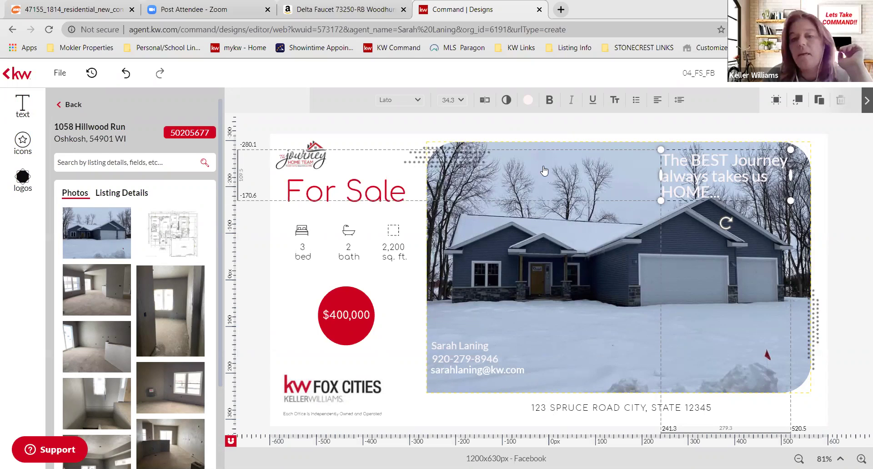
click(528, 100)
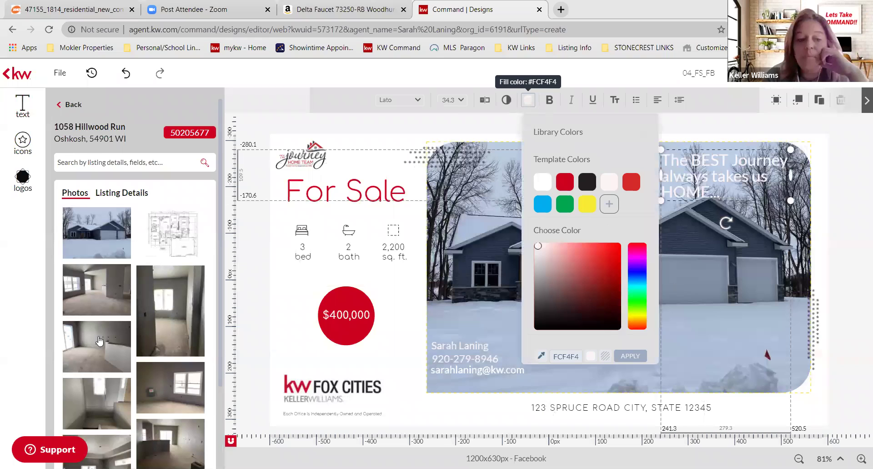
click(89, 379)
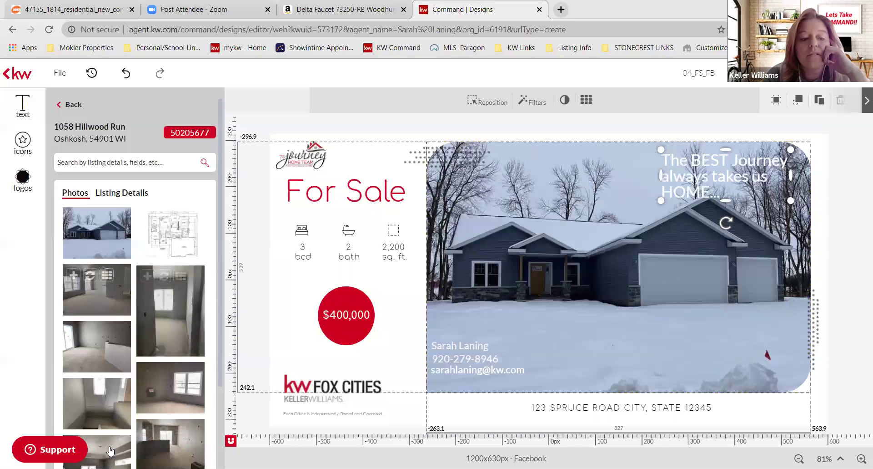
- Drag the listing's Property Description ('Located just a block from Lake Winnebago') onto the photo's lower right
click(121, 193)
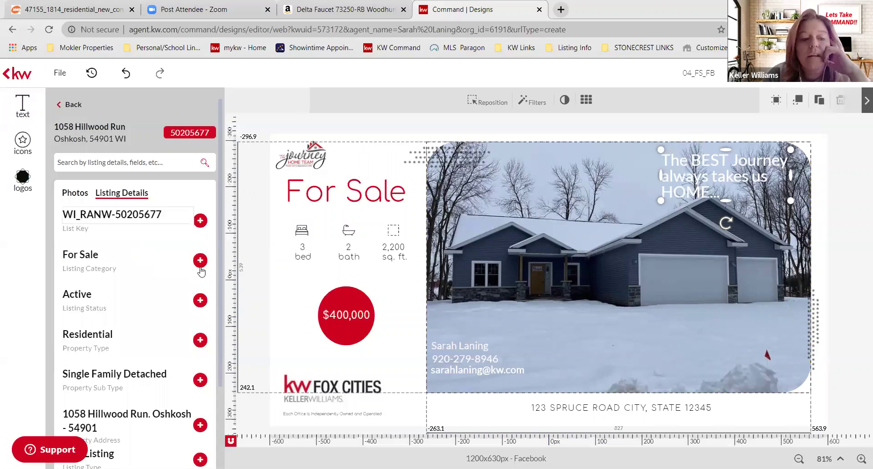
scroll(87, 296, down, 2)
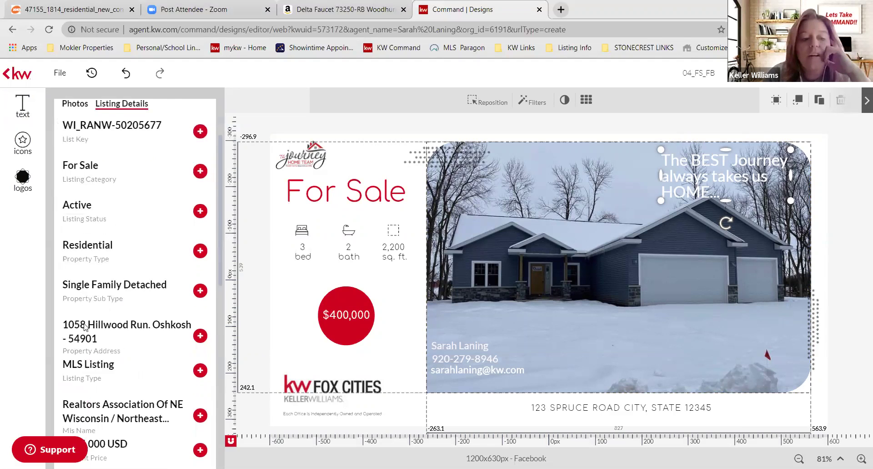
scroll(84, 326, down, 6)
scroll(219, 361, down, 4)
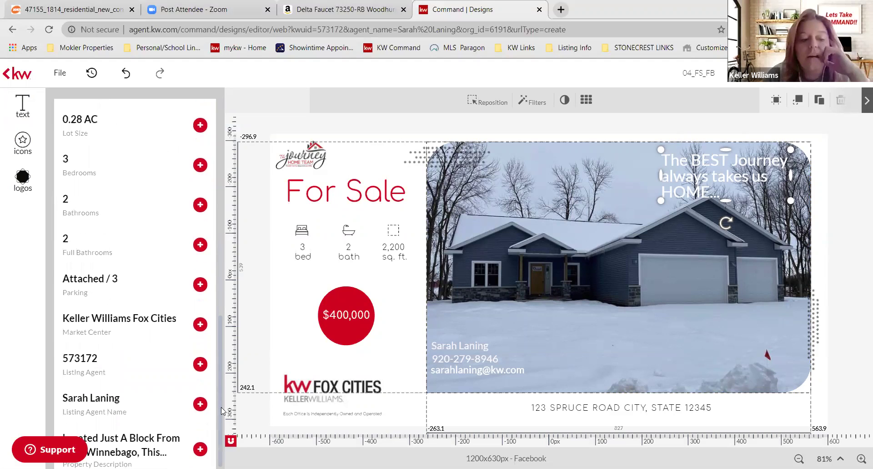
drag(103, 439, 668, 322)
drag(724, 335, 689, 345)
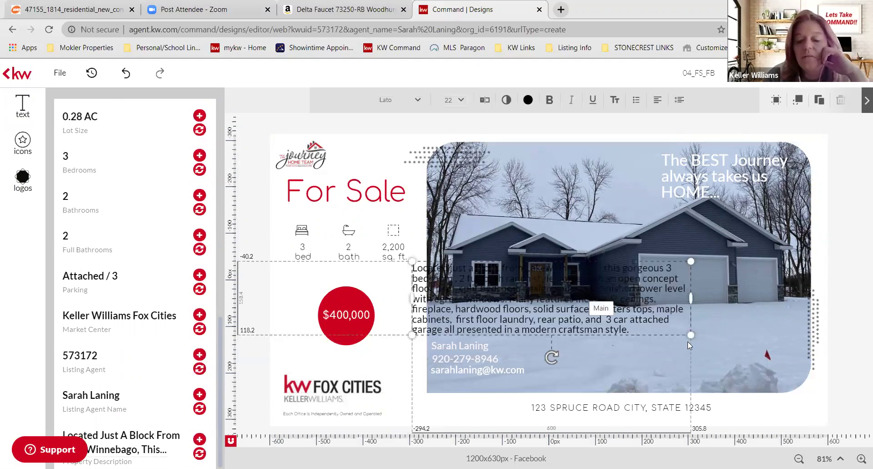
drag(577, 283, 687, 341)
drag(432, 279, 436, 272)
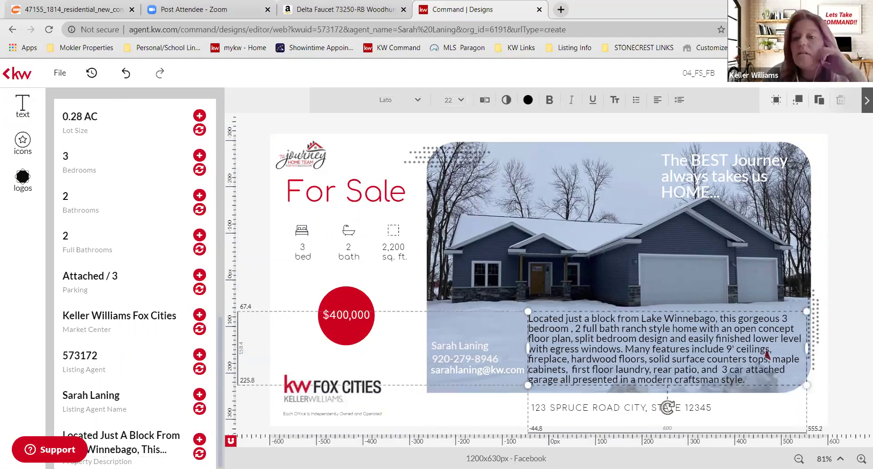
- Delete the property description text, scroll through the Banners thumbnails, and open the logos library
key(Delete)
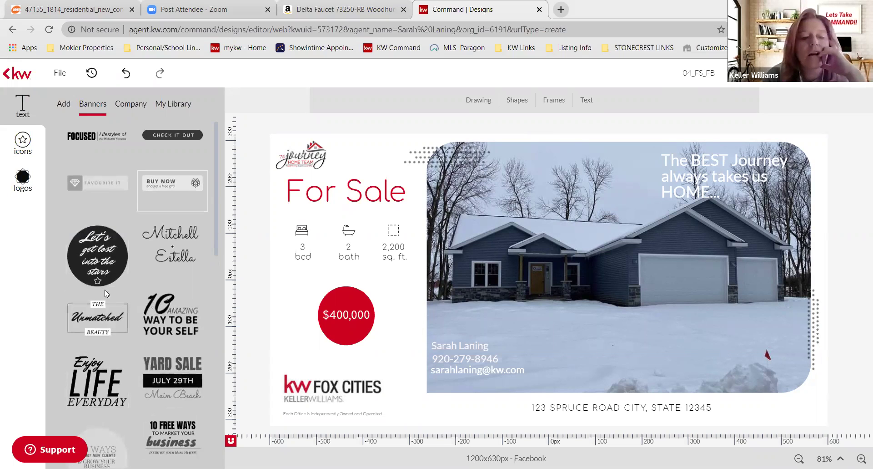
scroll(217, 273, down, 6)
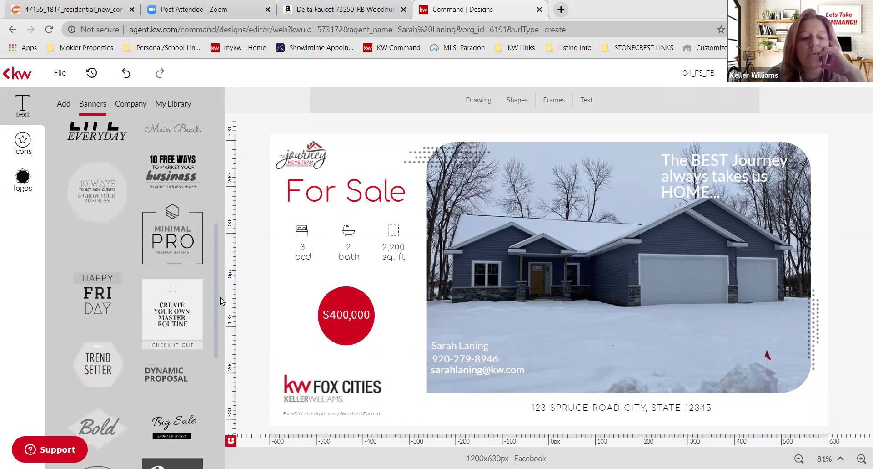
scroll(220, 297, down, 1)
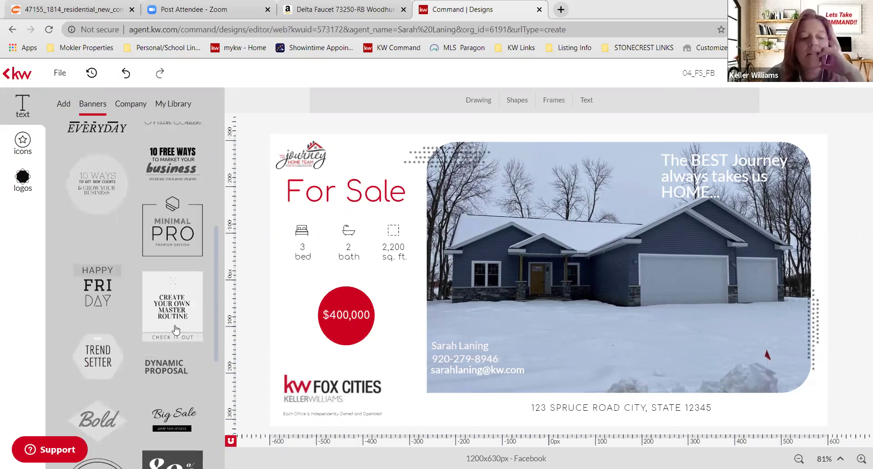
scroll(103, 383, down, 5)
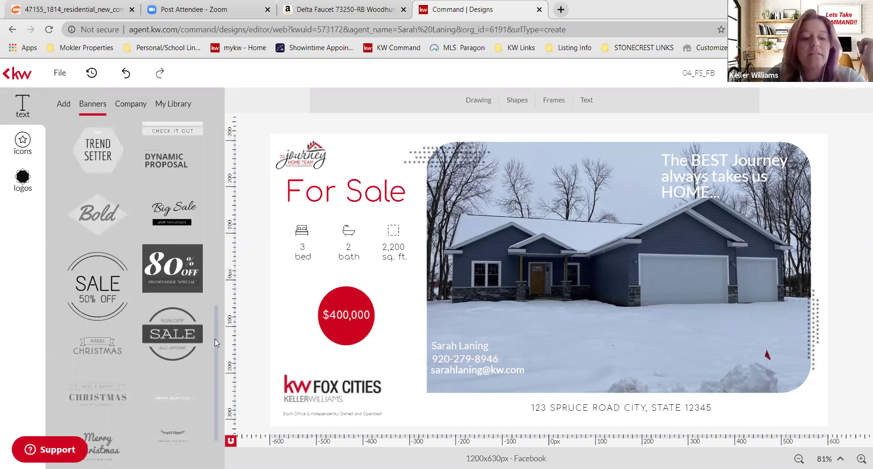
scroll(218, 322, down, 8)
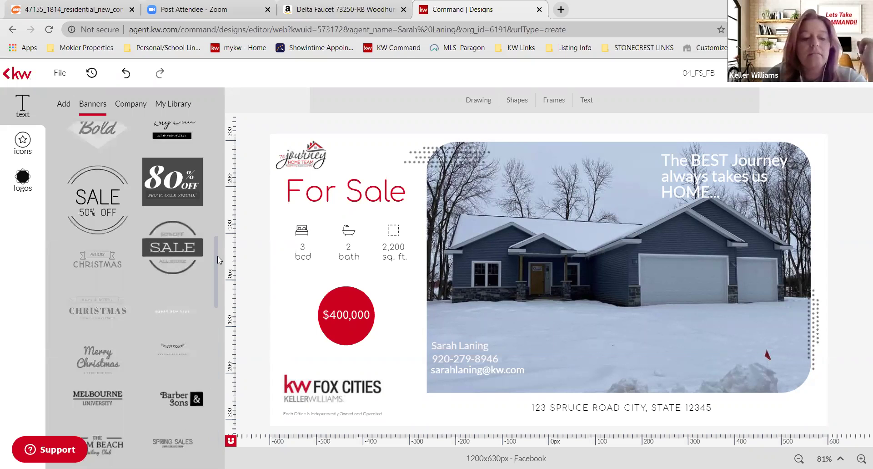
click(23, 177)
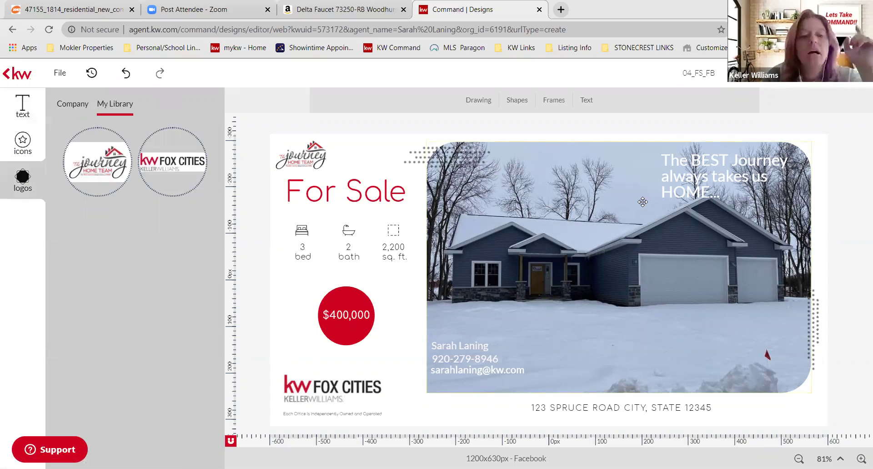
click(77, 104)
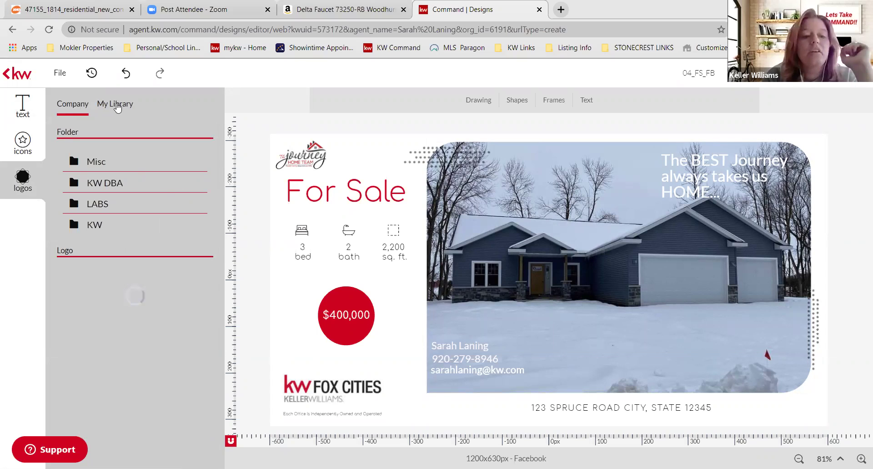
click(118, 106)
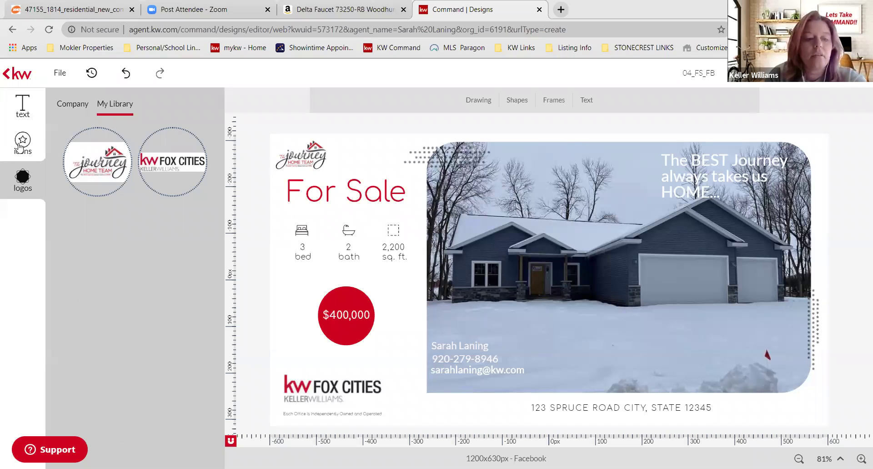
click(19, 147)
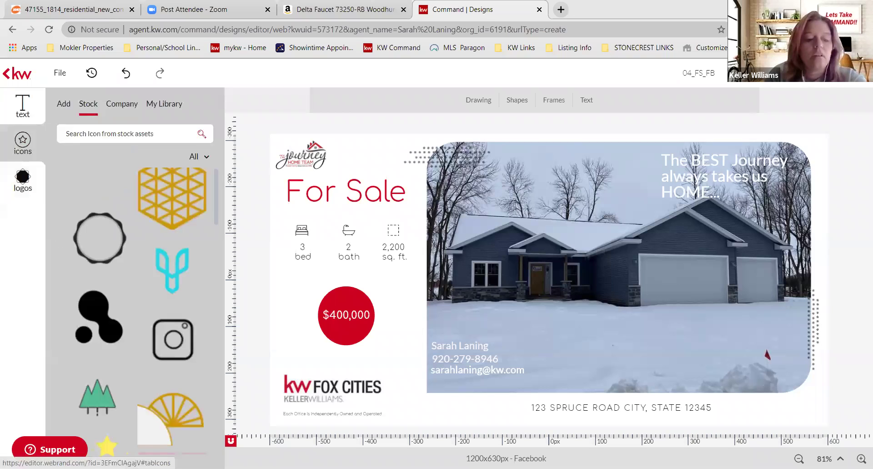
click(23, 180)
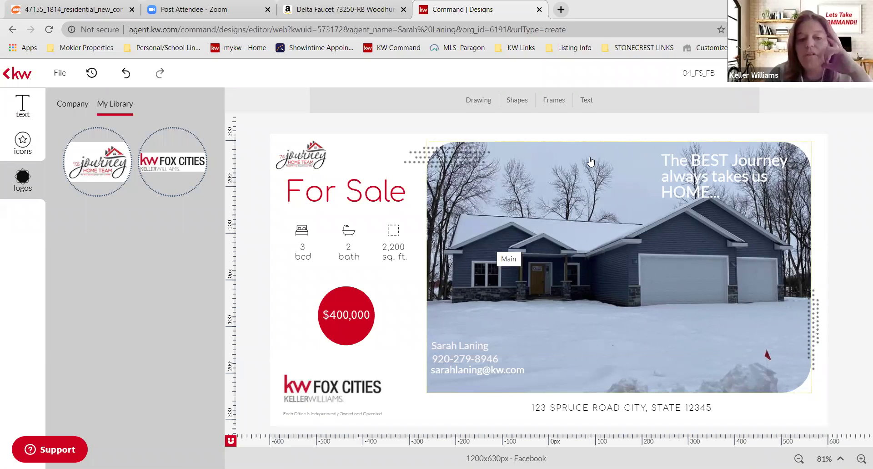
- Shrink the house photo slightly in the For Sale design
click(577, 341)
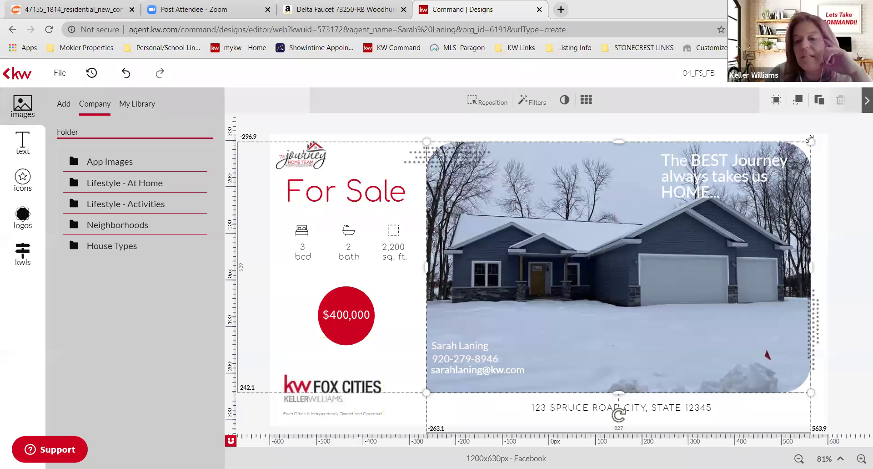
mouse_move(803, 194)
mouse_down()
mouse_move(815, 188)
mouse_move(812, 206)
mouse_up()
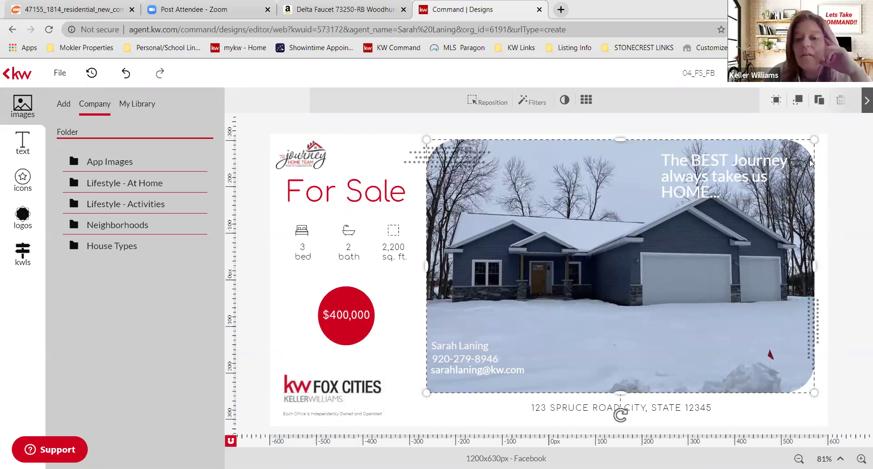
drag(814, 139, 807, 145)
click(465, 151)
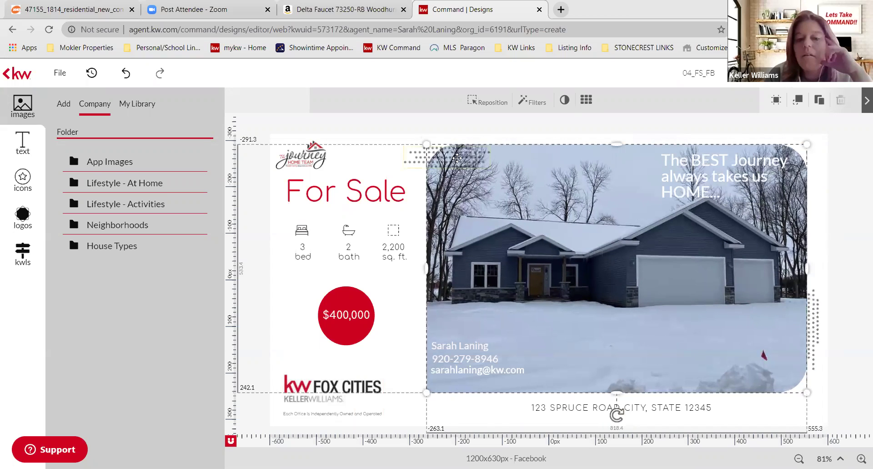
drag(465, 151, 474, 142)
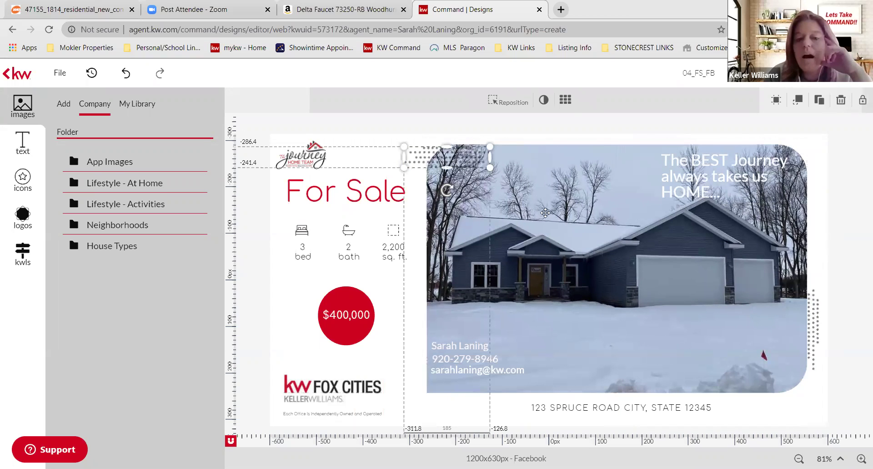
click(618, 244)
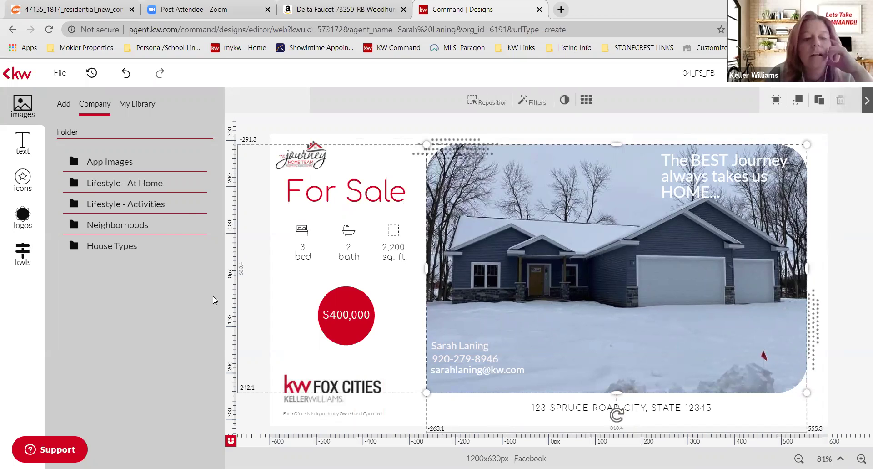
scroll(93, 237, up, 3)
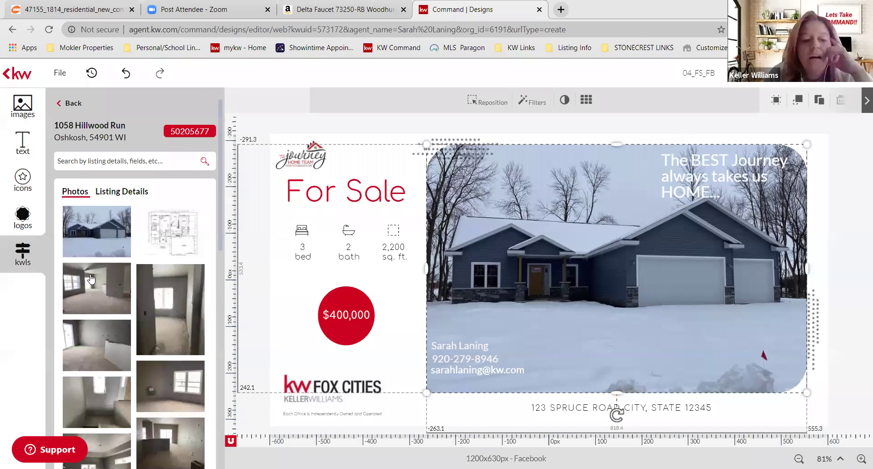
- Replace the framed house photo with the listing's interior shot and reposition it within the frame
mouse_move(91, 279)
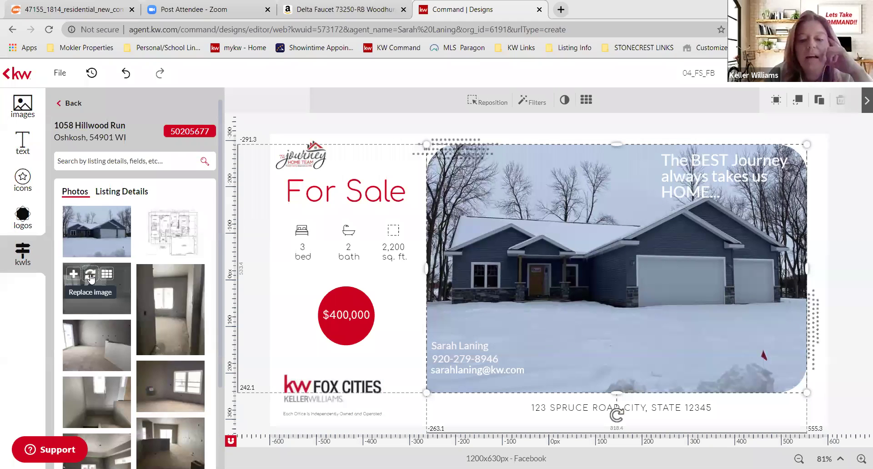
click(91, 274)
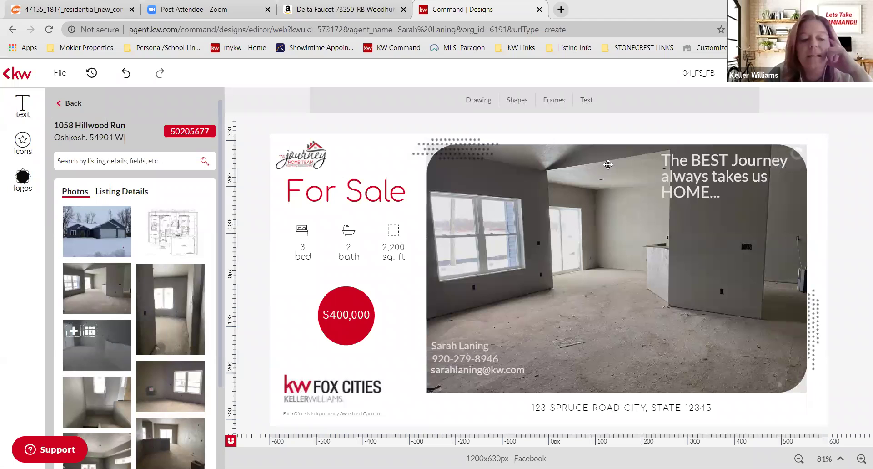
drag(608, 164, 547, 213)
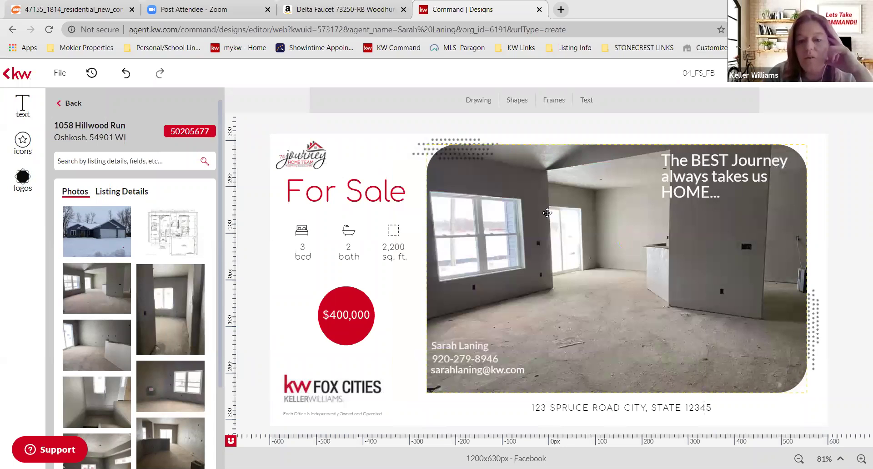
click(547, 212)
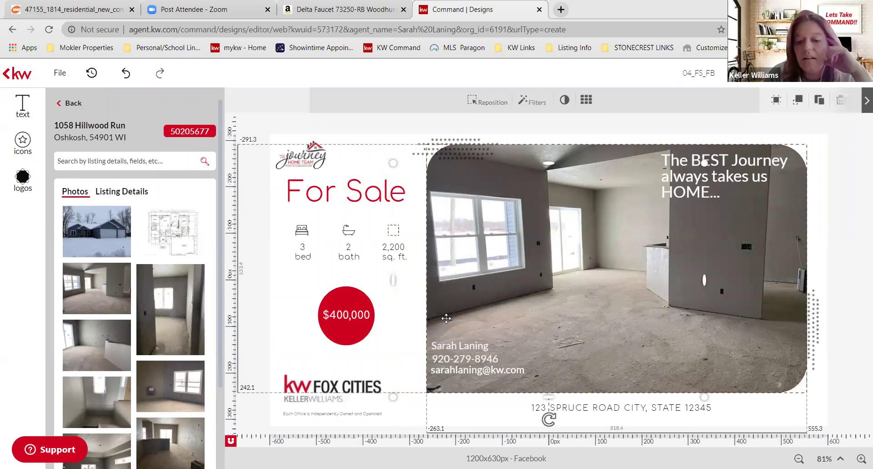
mouse_move(90, 225)
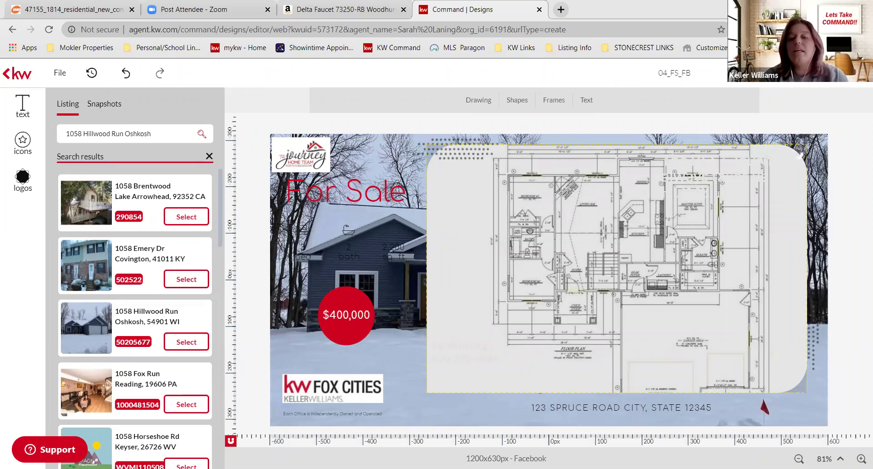
- Rename the For Sale design to 'Hillwood'
click(718, 72)
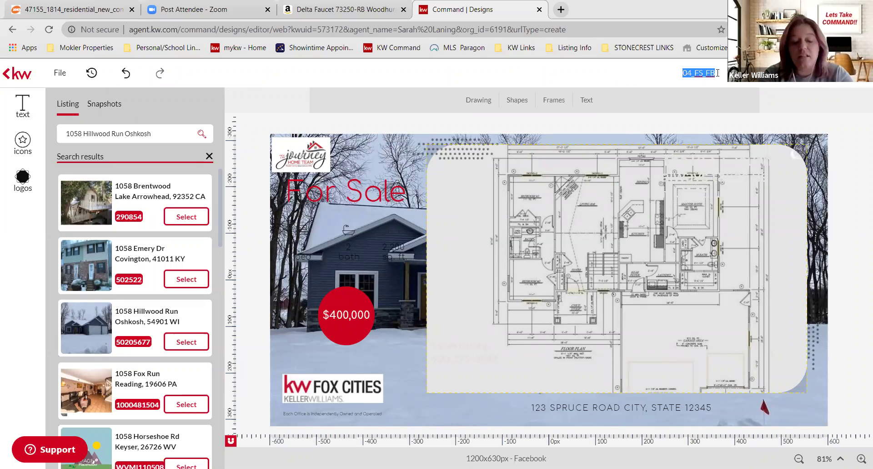
text(Hill)
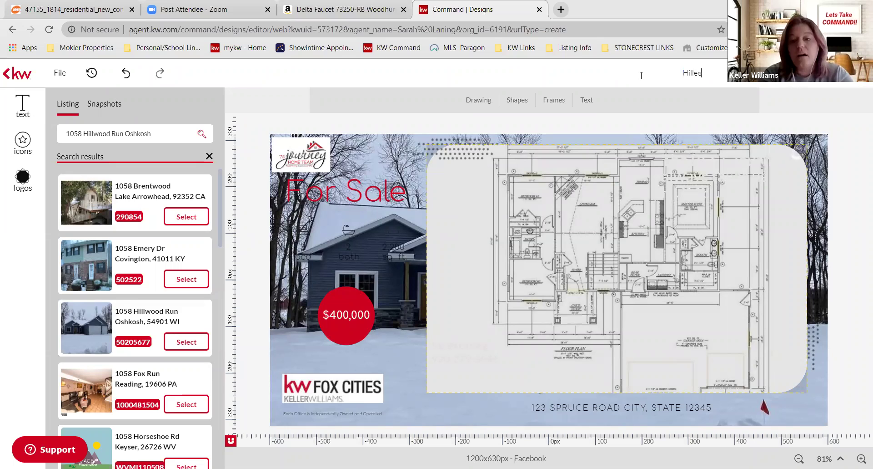
text(wood)
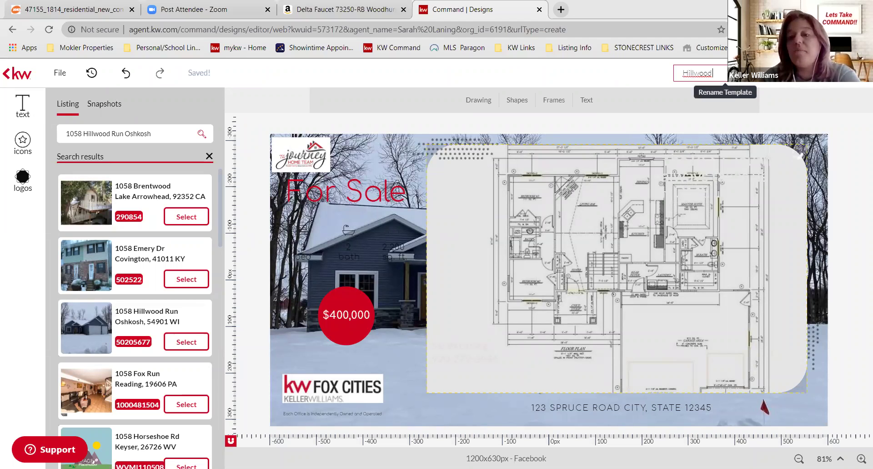
key(Return)
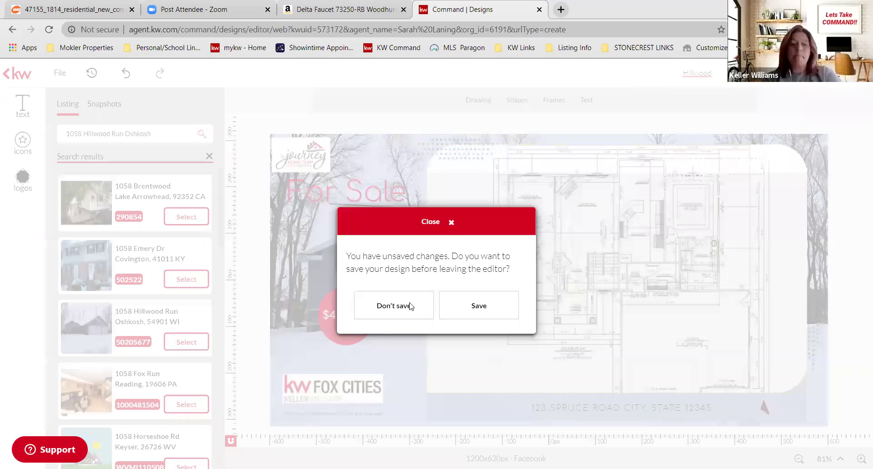
- Choose Don't save to leave the editor and return to My Design Templates
click(410, 306)
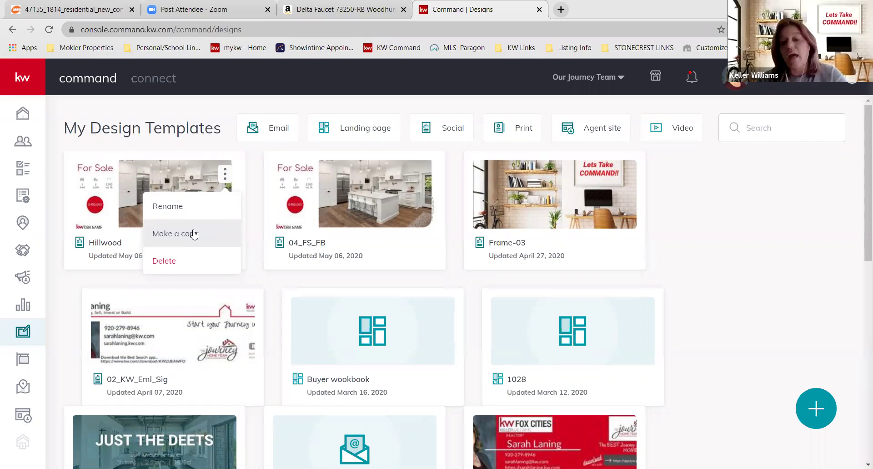
- Delete the Hillwood design from My Design Templates
click(250, 253)
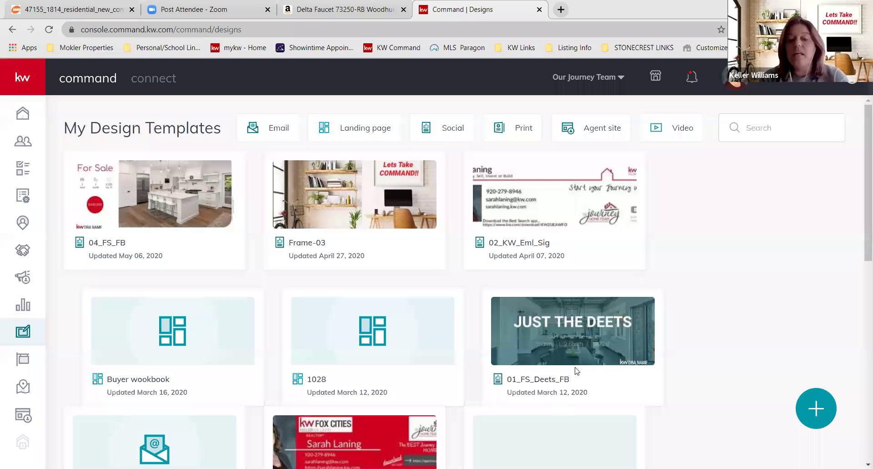
- Open the Create Design dialog for a new design
click(817, 408)
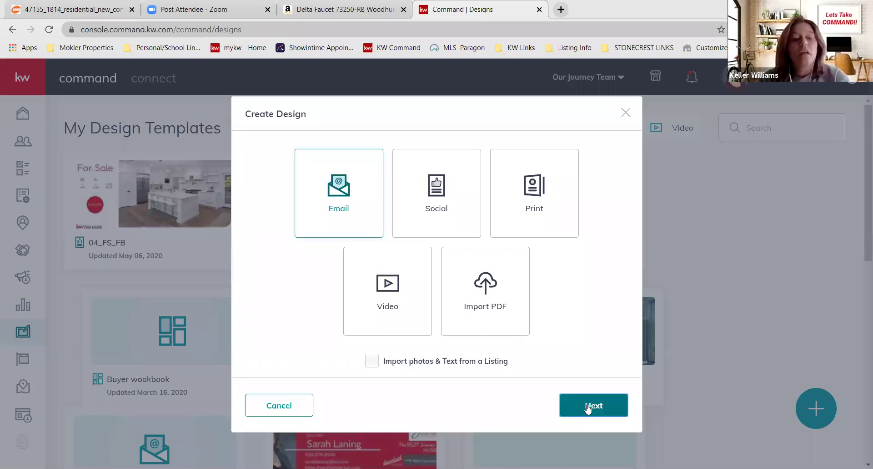
- Continue with Email selected to start a new blank email design
click(588, 406)
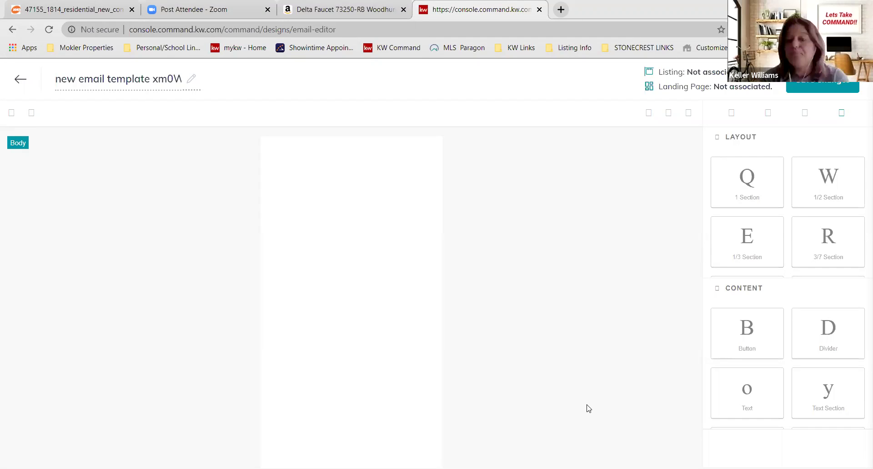
scroll(842, 342, down, 3)
scroll(842, 342, up, 3)
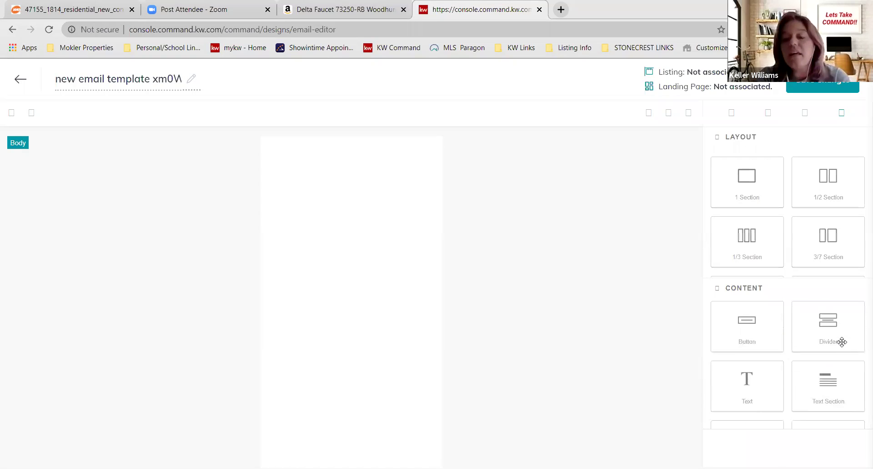
scroll(833, 359, down, 3)
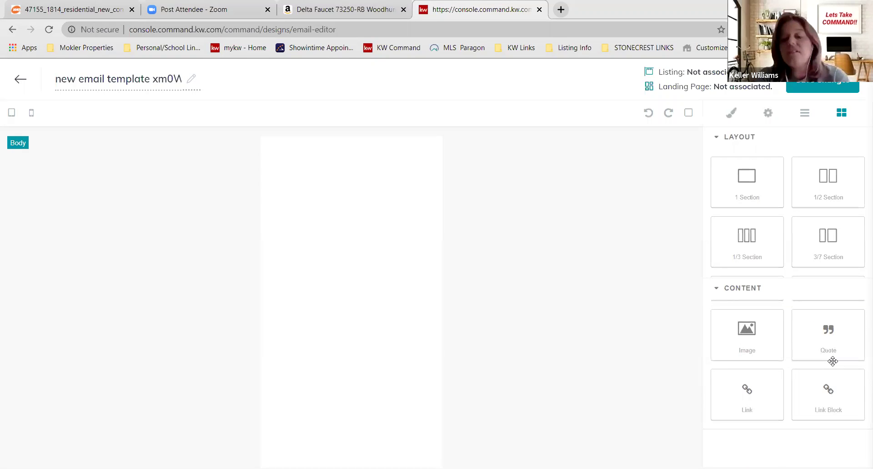
scroll(833, 361, up, 3)
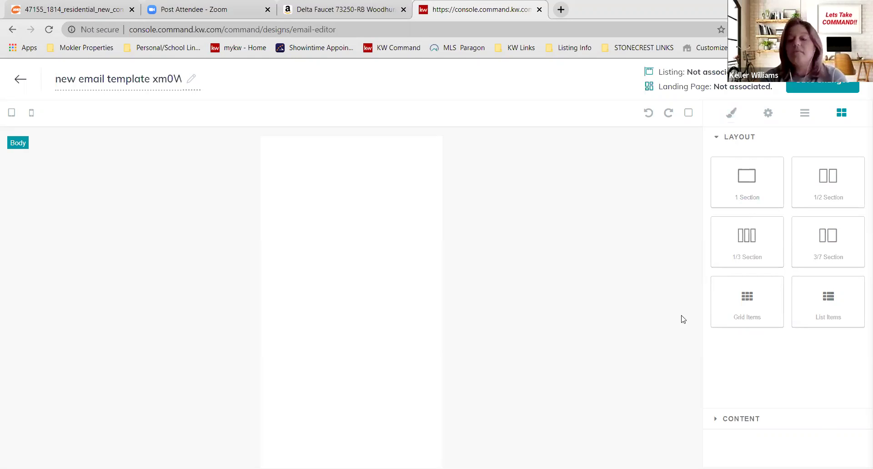
click(742, 418)
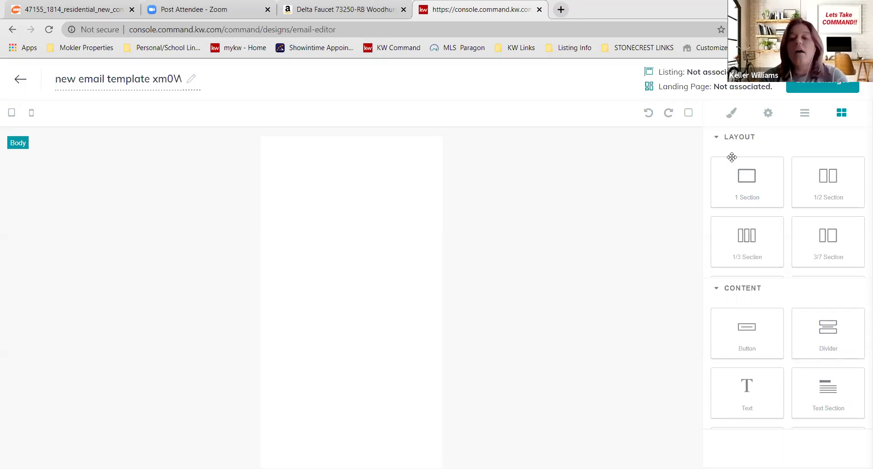
click(718, 137)
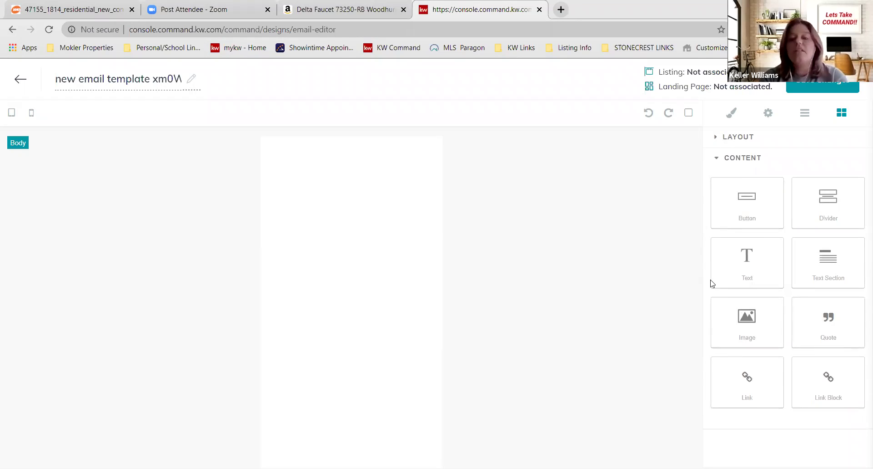
click(718, 137)
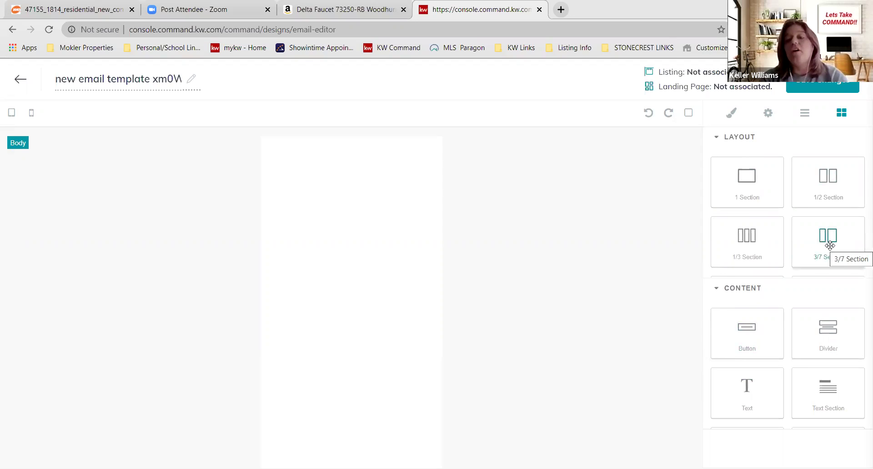
- Add a 3/7 two-column section to the email body and edit its placeholder text
drag(820, 246, 434, 196)
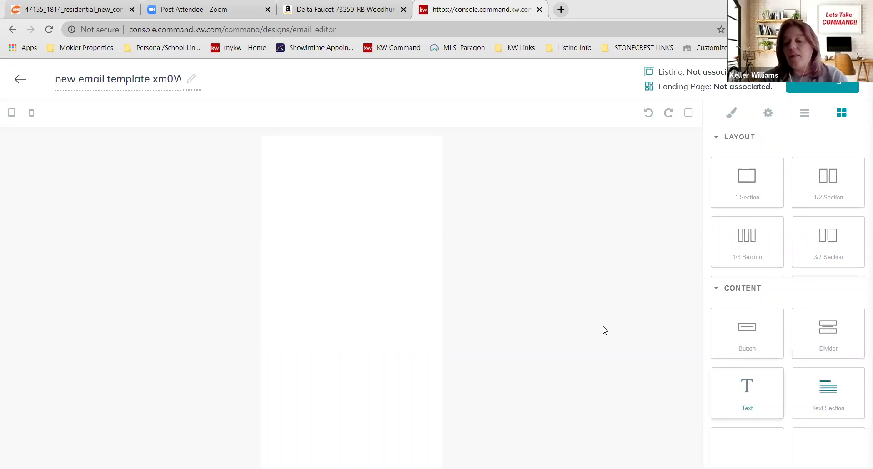
click(411, 219)
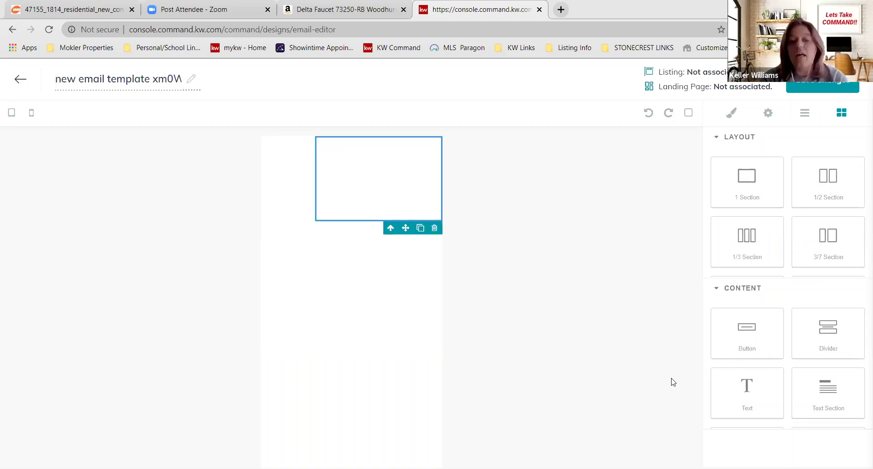
click(362, 151)
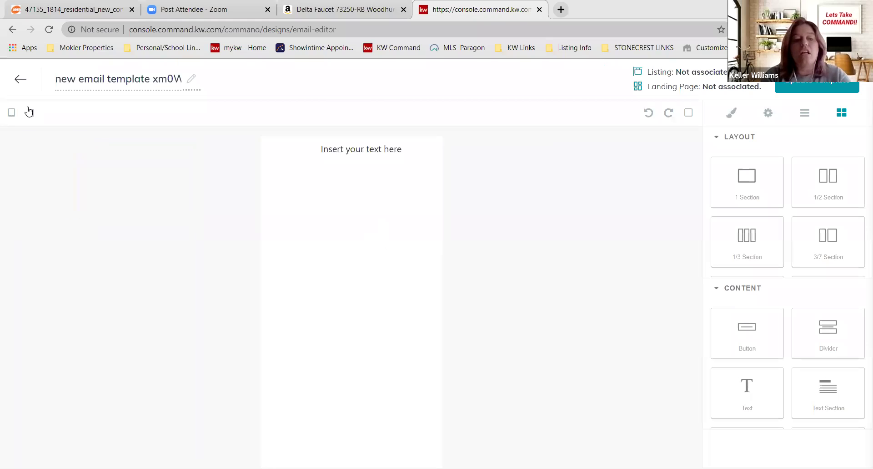
- In desktop view, add an image placeholder and a Link element below it
click(11, 113)
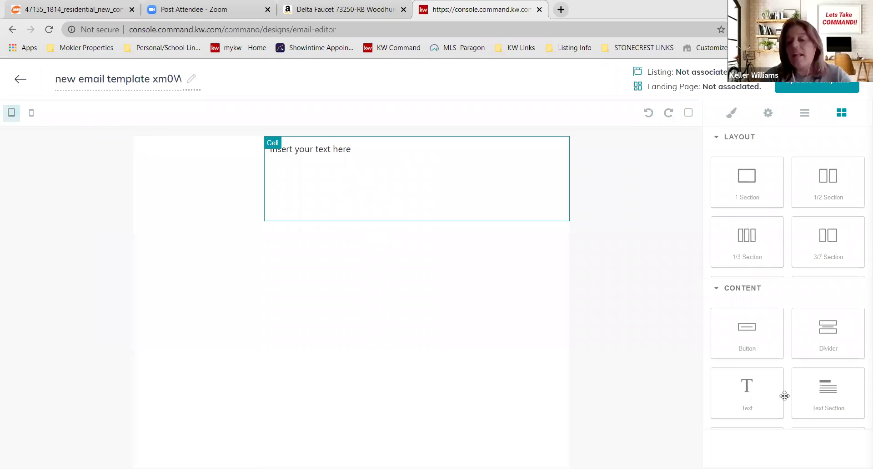
scroll(784, 394, down, 1)
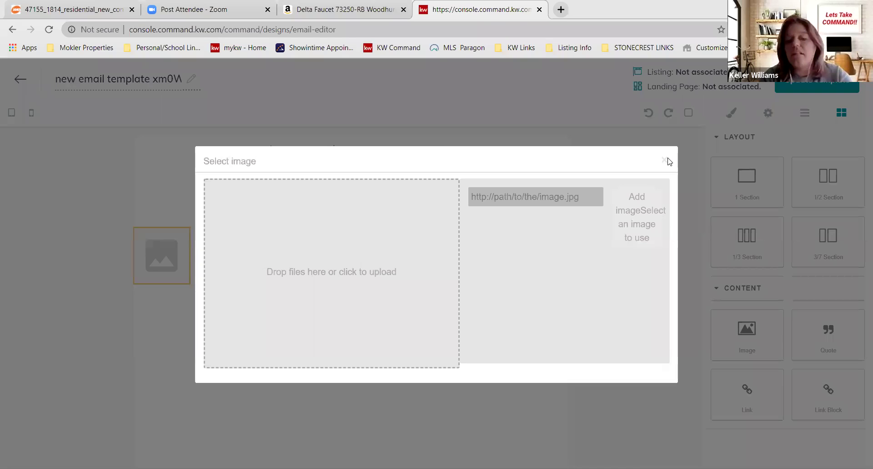
click(669, 160)
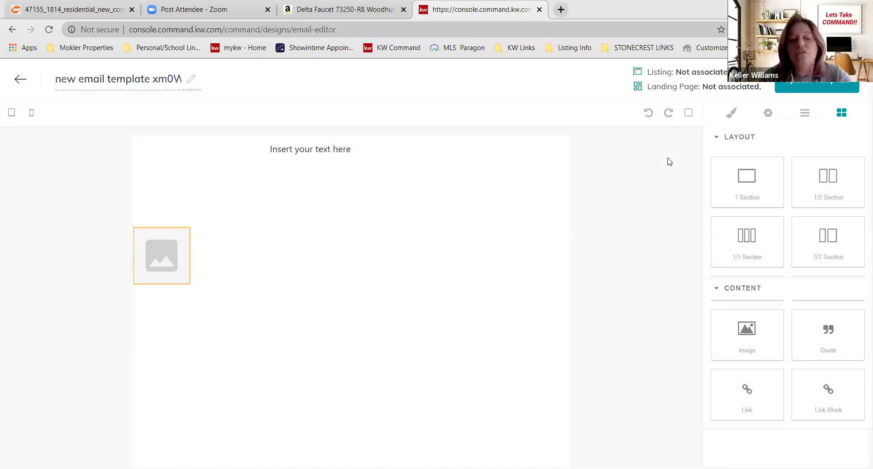
drag(670, 161, 149, 291)
click(149, 291)
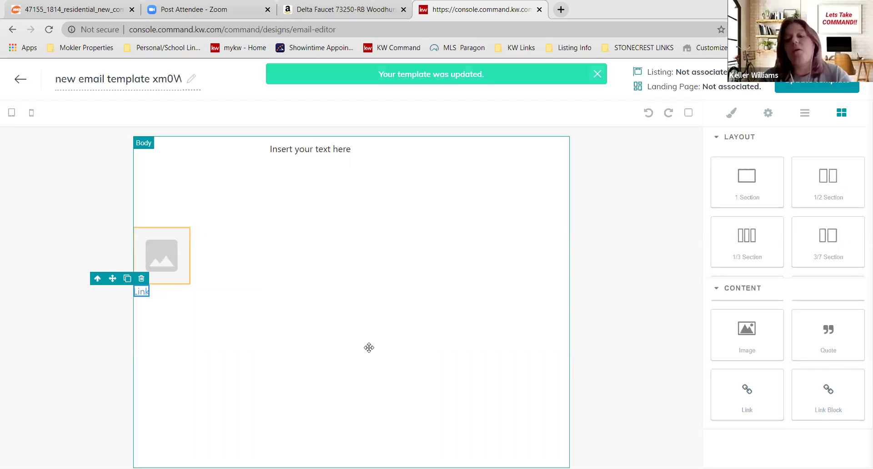
click(718, 287)
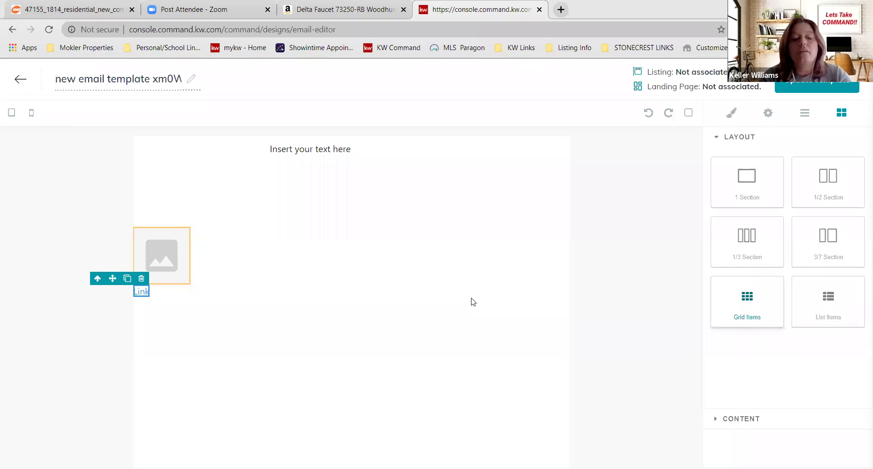
- Add the two-card Grid Items block below the Link, then collapse the Layout and Content panels
drag(473, 302, 256, 319)
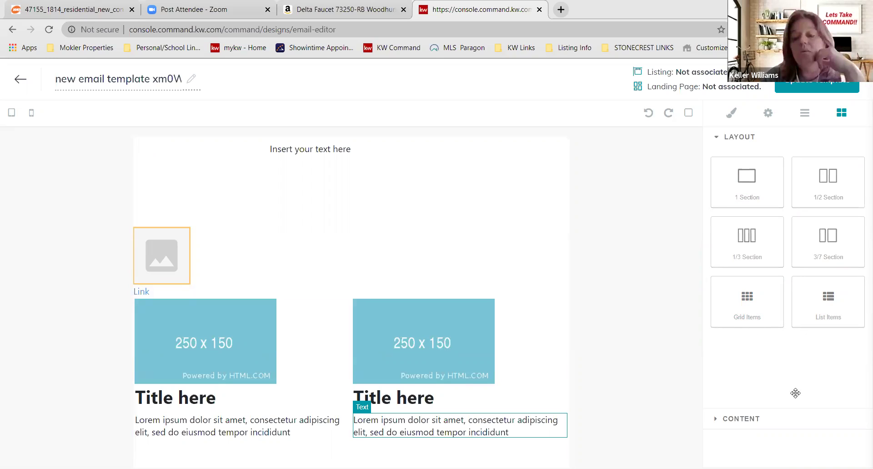
click(778, 419)
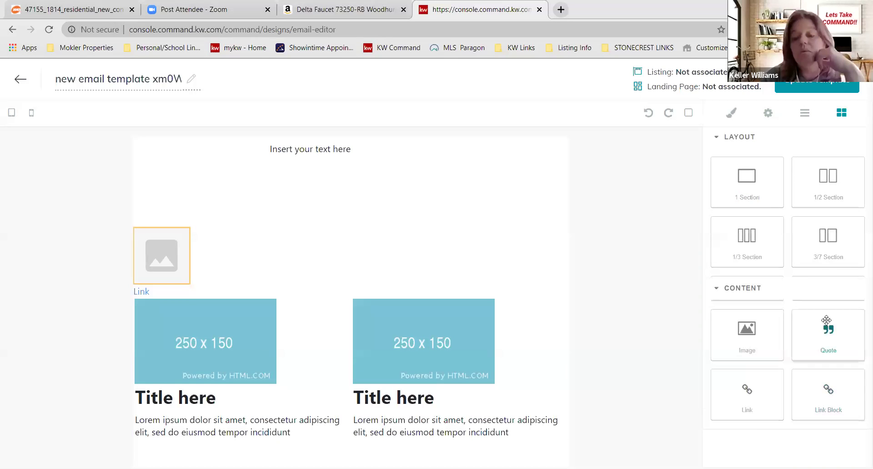
click(715, 136)
click(716, 159)
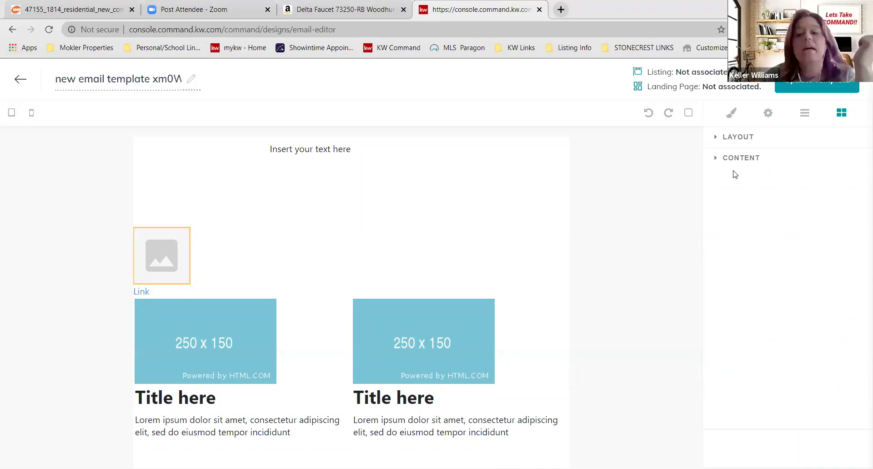
- Clear the email template's title field
click(187, 78)
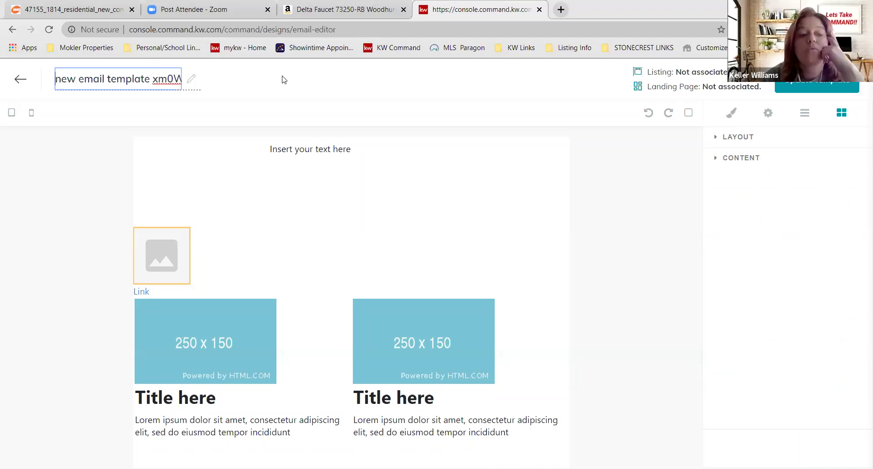
key(ctrl+a)
key(BackSpace)
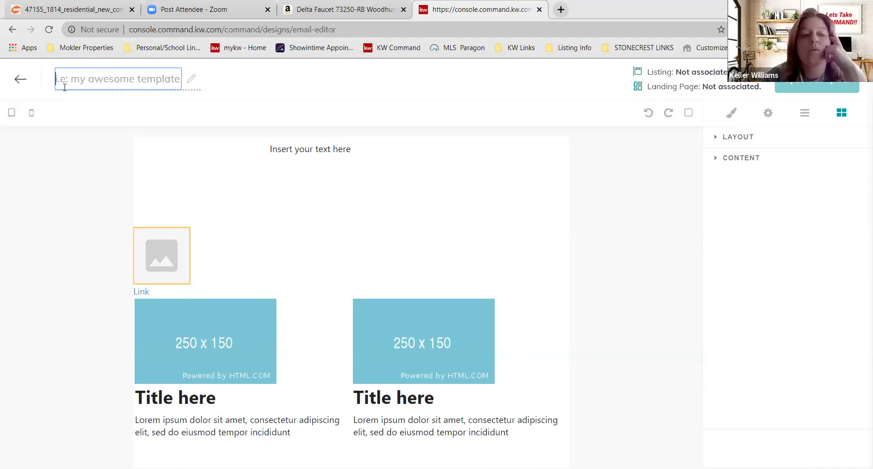
click(399, 300)
- Leave the email editor, answering No to the Unsaved Changes prompt
click(474, 303)
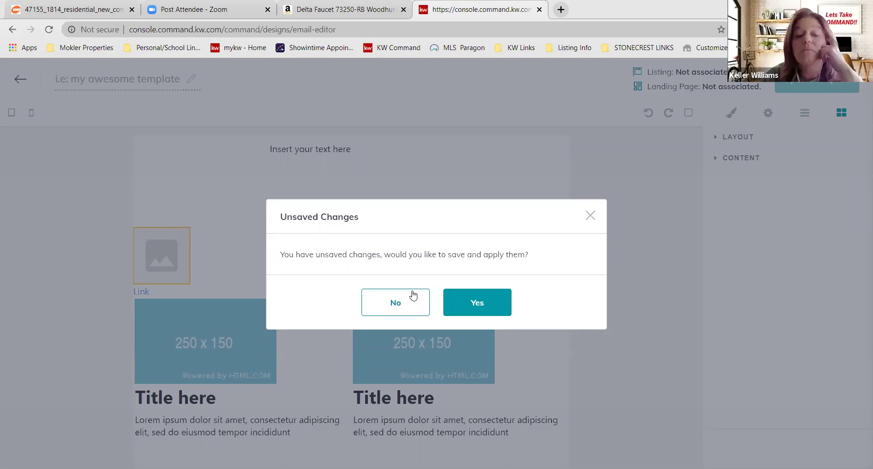
click(467, 312)
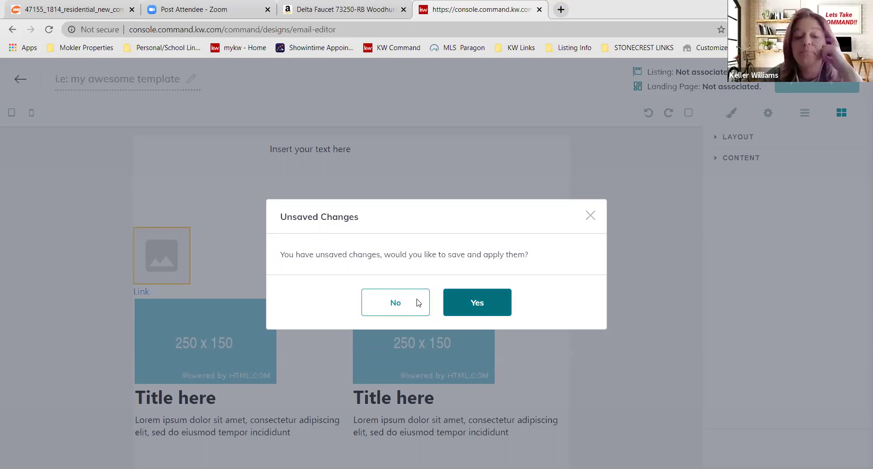
click(417, 303)
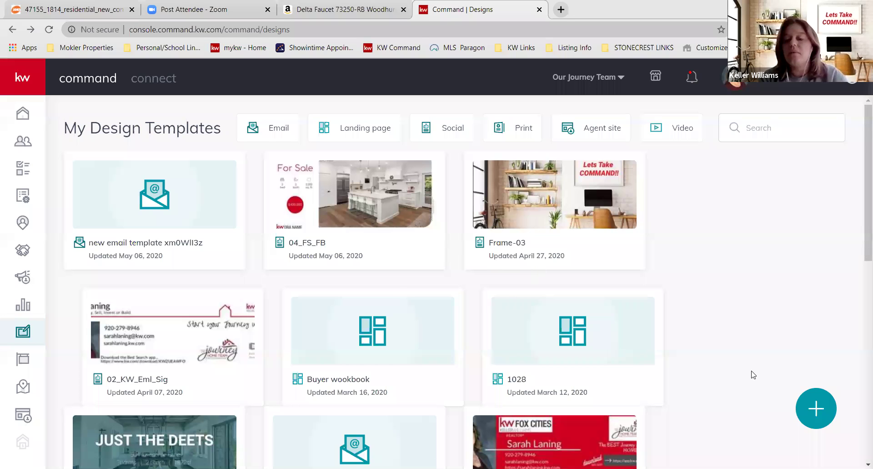
- Return to My Design Templates, with 'new email template xm0Wll3z' listed first
key(Return)
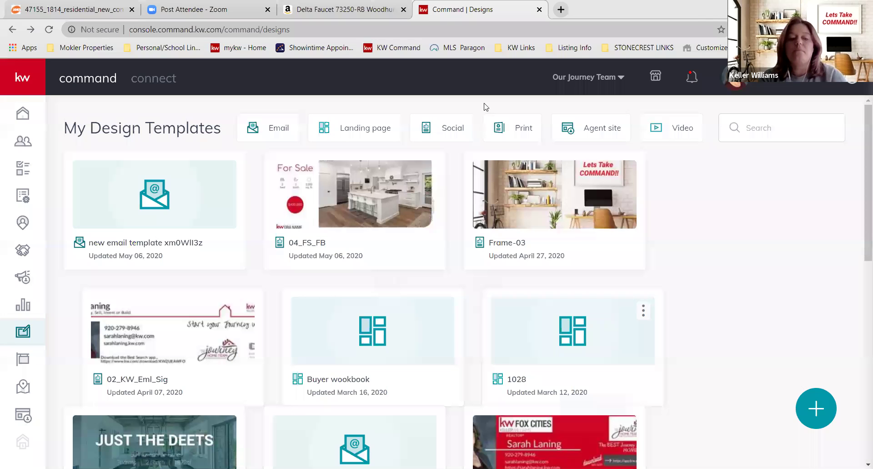
- Browse the 04_FS_FB design and the Large Postcards and Fliers - Letter (V) templates, then expand Listings
click(334, 205)
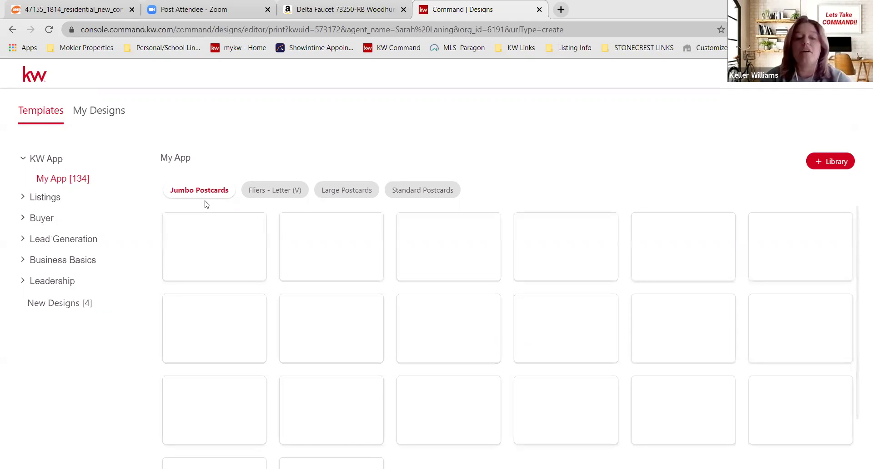
click(336, 193)
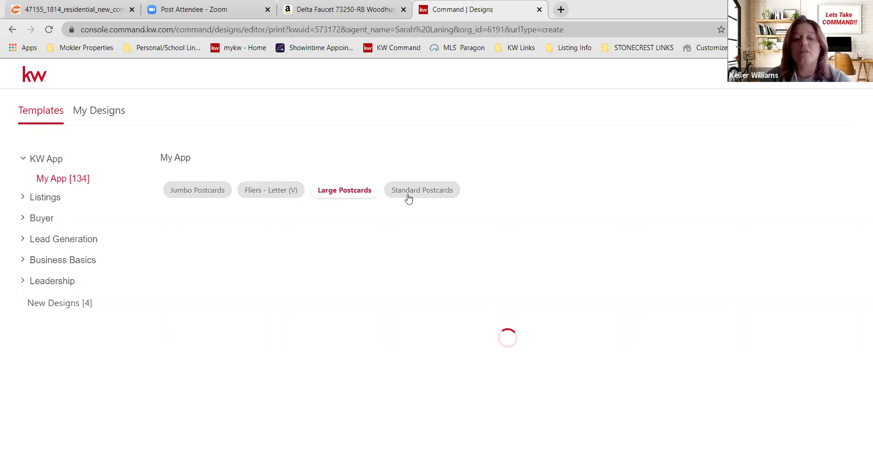
click(279, 191)
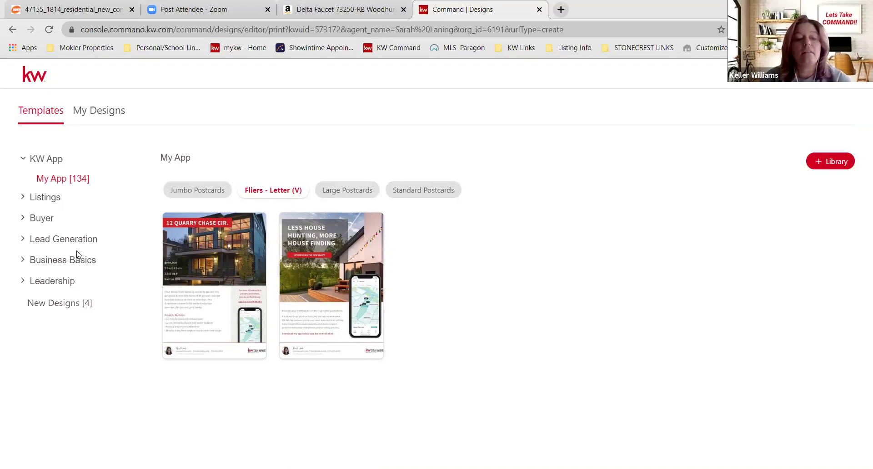
click(49, 197)
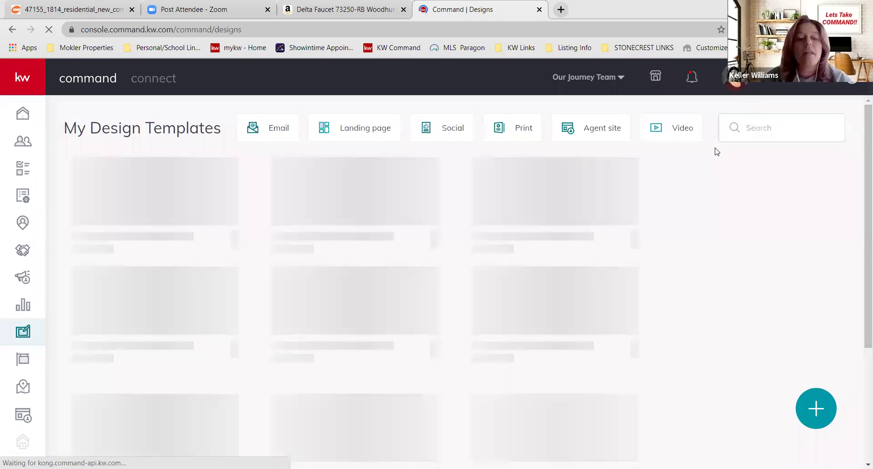
- Filter My Design Templates to Video designs and start a new video design
click(225, 175)
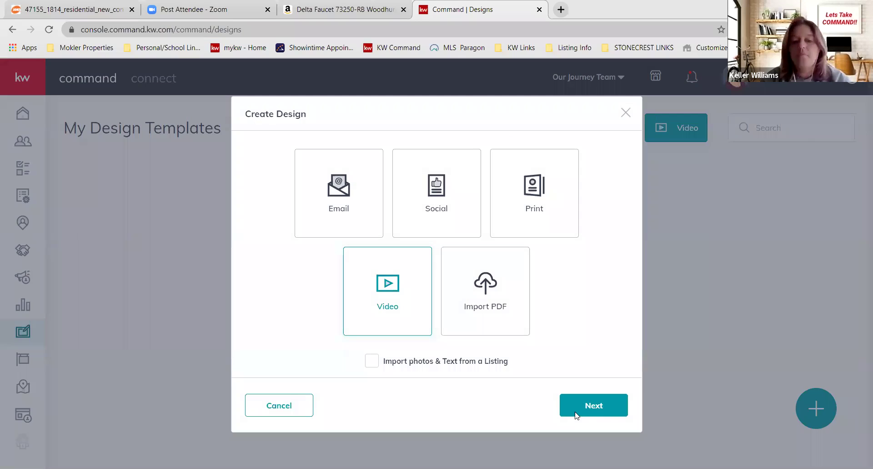
click(575, 414)
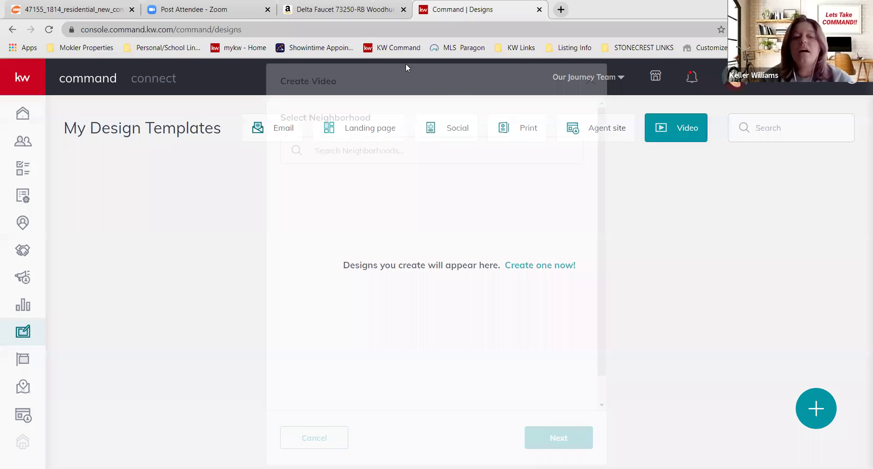
- Search 'Appleton', pick East Appleton River Fork as the neighborhood, and continue to its details
drag(405, 64, 672, 373)
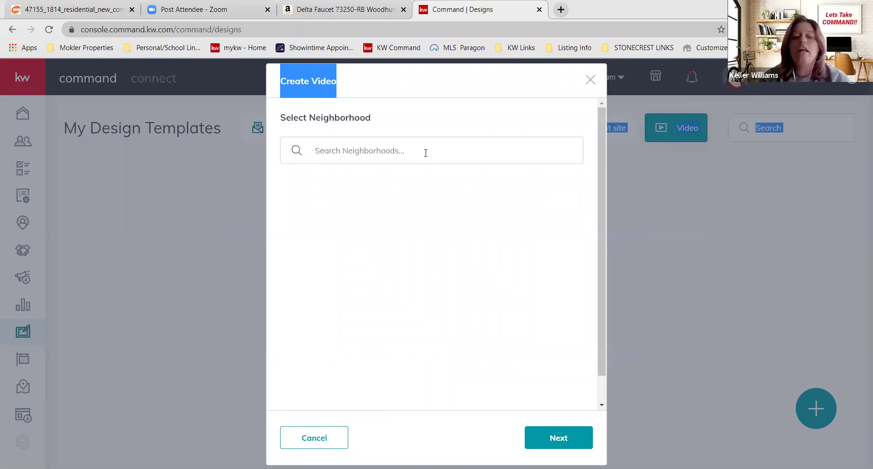
click(377, 148)
text(A)
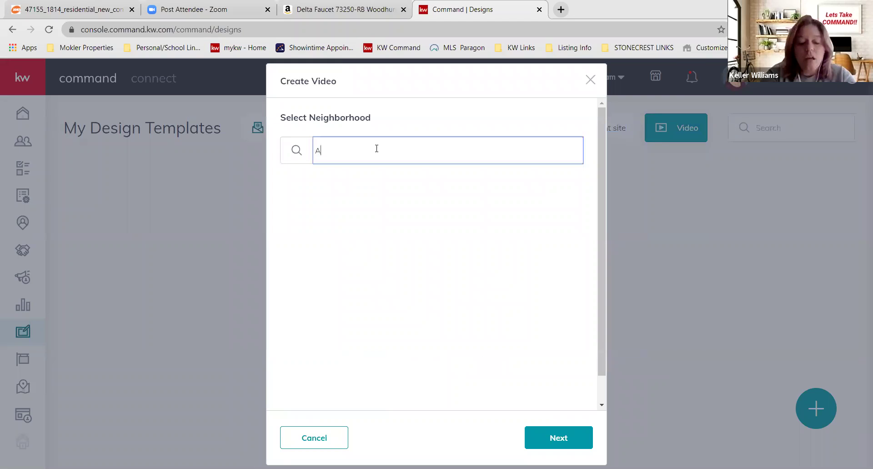
text(ppleton)
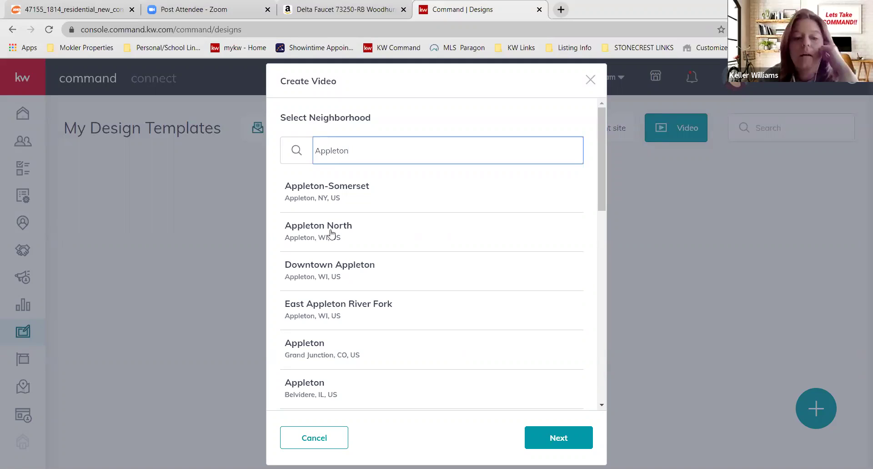
click(318, 305)
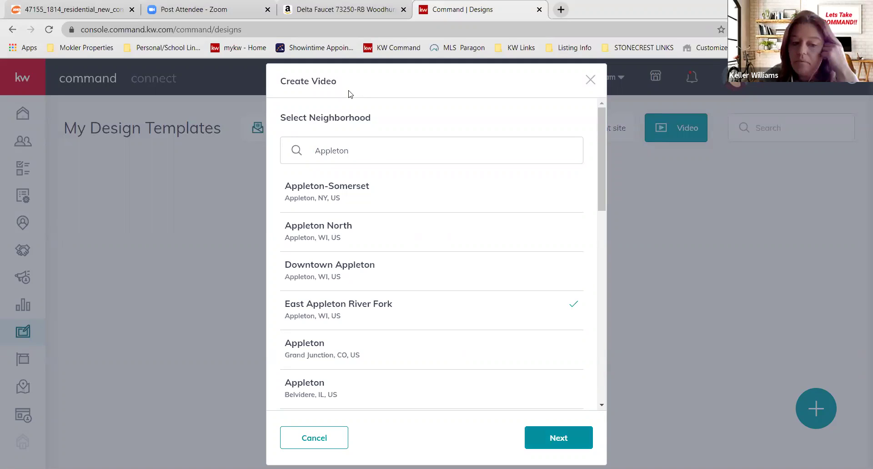
click(564, 440)
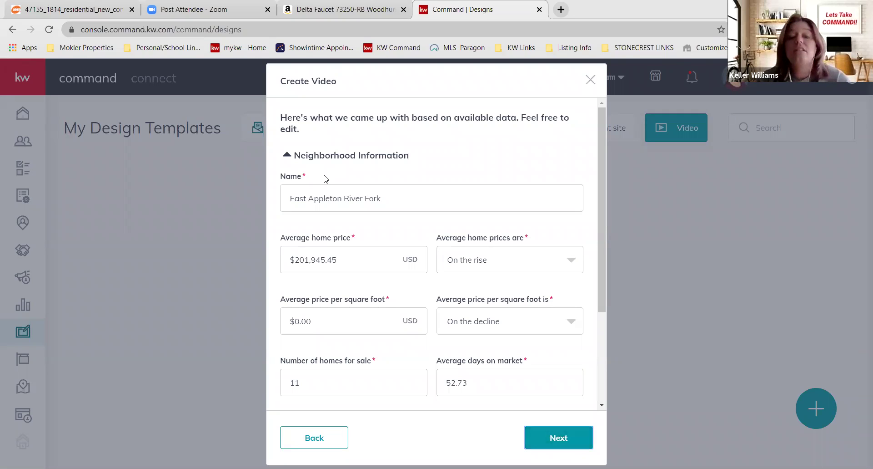
- Keep the prefilled name and $0.00 price per square foot, then generate the East Appleton River Fork video
click(399, 194)
key(ctrl+a)
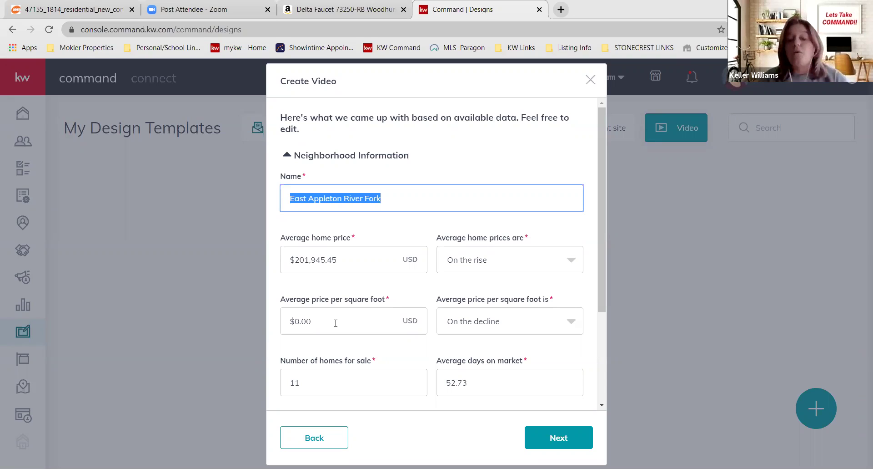
click(319, 321)
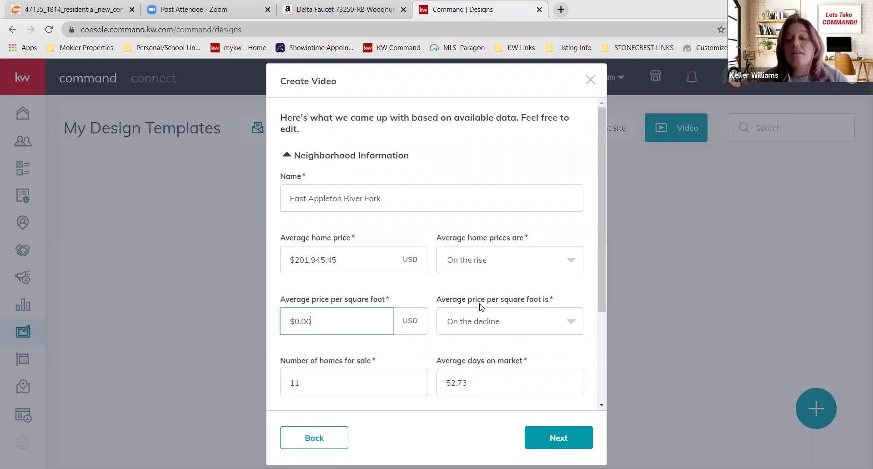
key(ctrl+a)
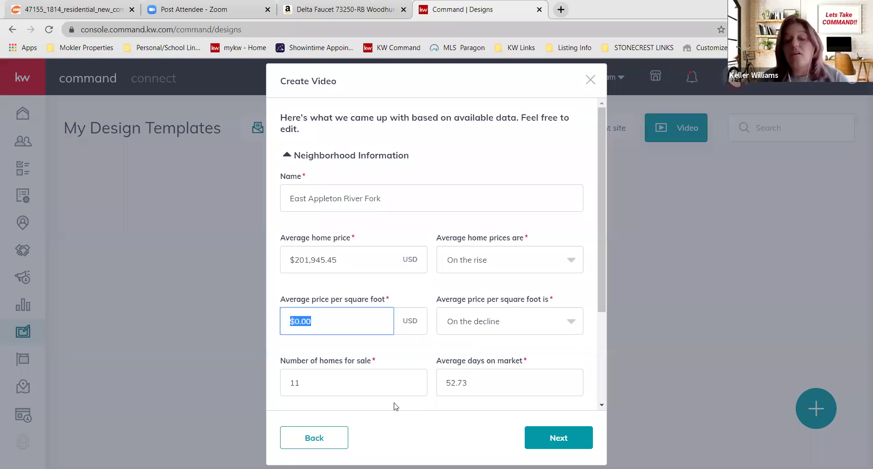
click(546, 404)
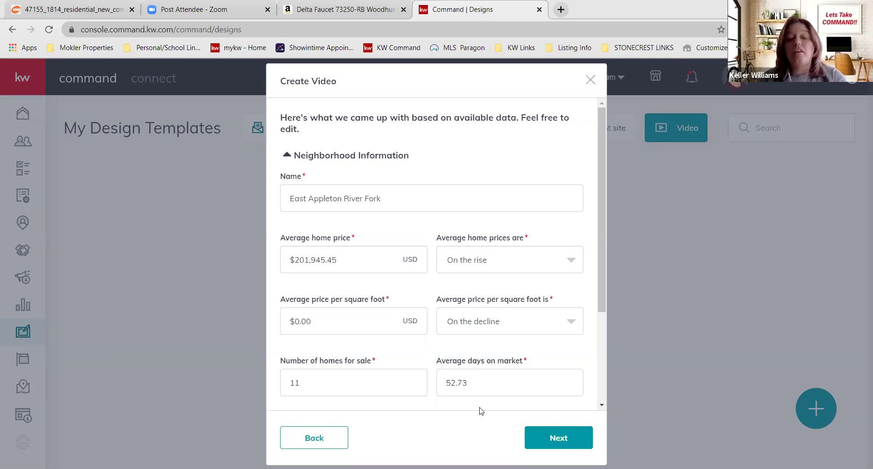
click(558, 437)
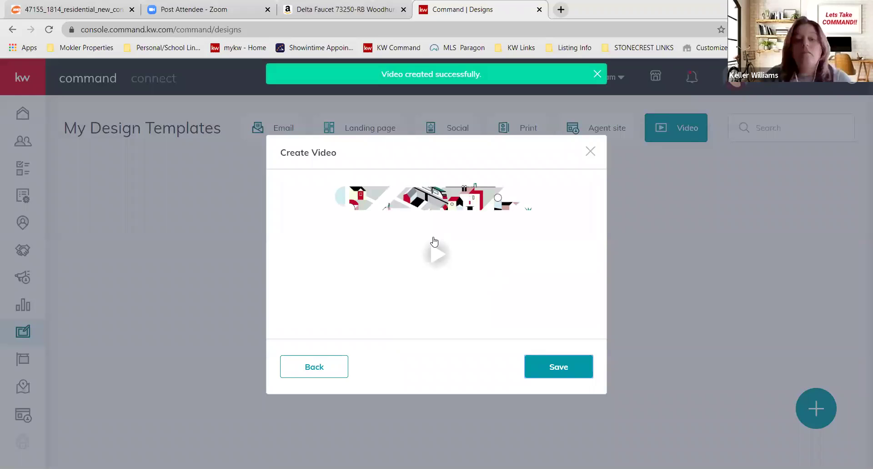
- Play the 'Welcome to East Appleton River Fork' preview, restarting it and rewinding slightly to resume
click(440, 257)
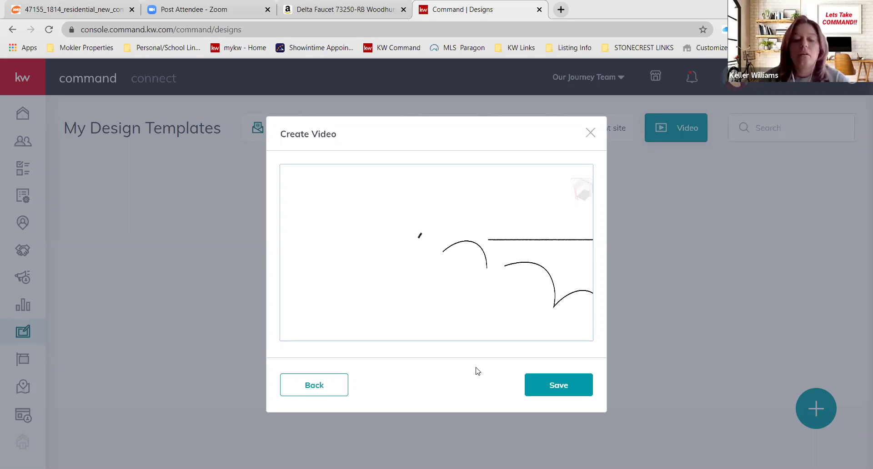
mouse_move(289, 332)
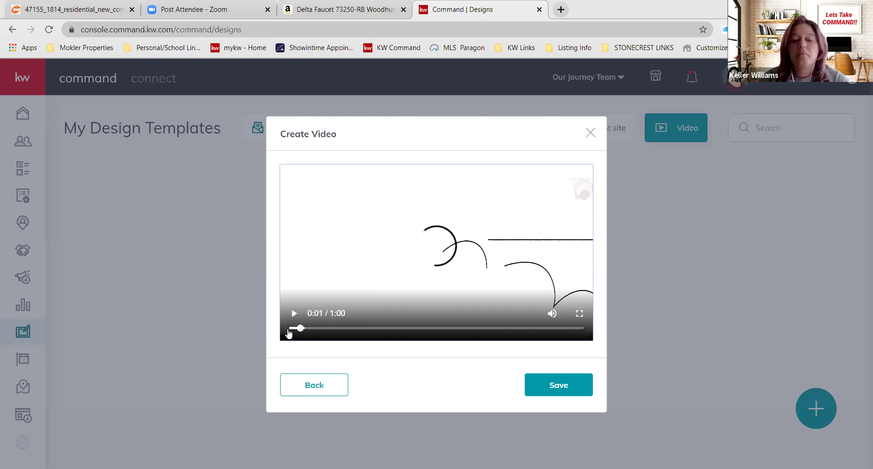
click(288, 331)
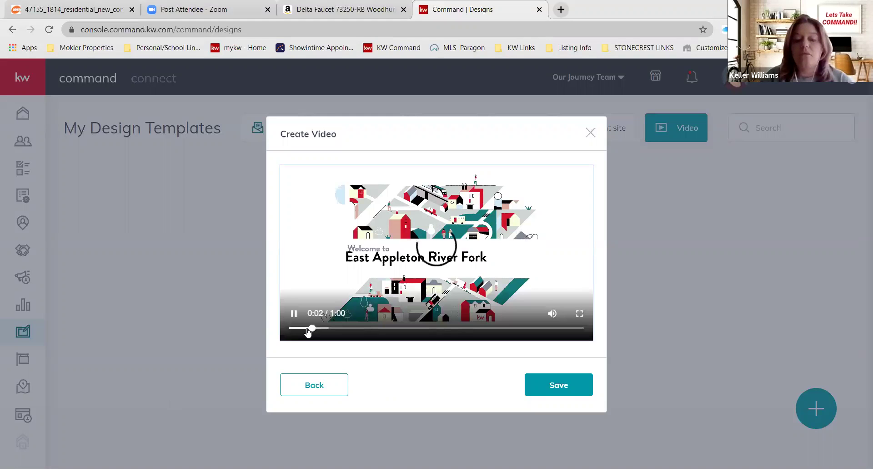
click(305, 328)
click(305, 327)
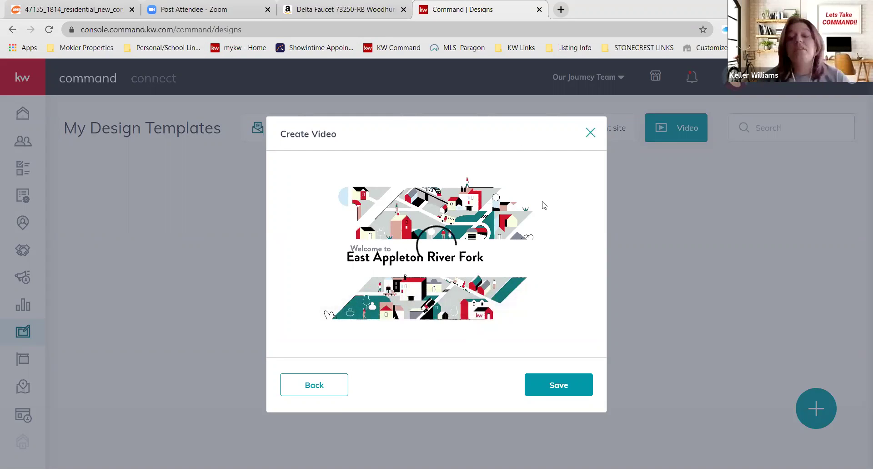
- Dismiss the Create Video dialog with Esc, back to the empty Video designs list
key(Escape)
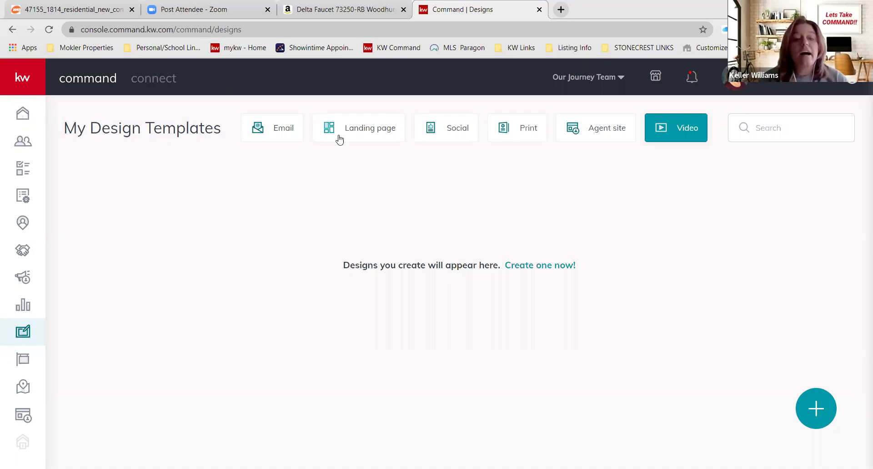
- Switch to the Social designs, scroll down, and pick the 02_FS_Details_FB template
click(437, 132)
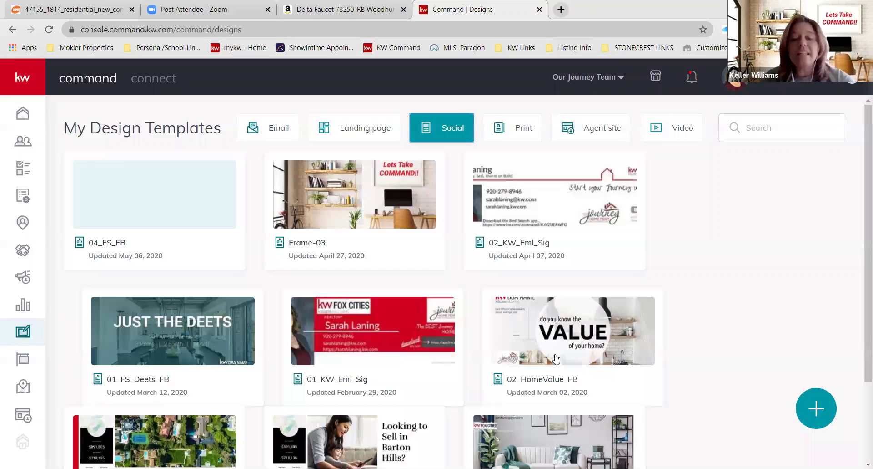
scroll(555, 359, down, 3)
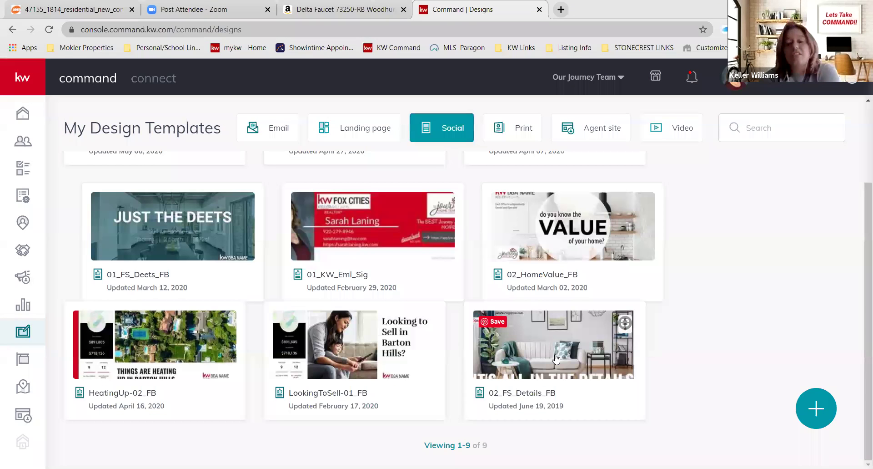
click(556, 359)
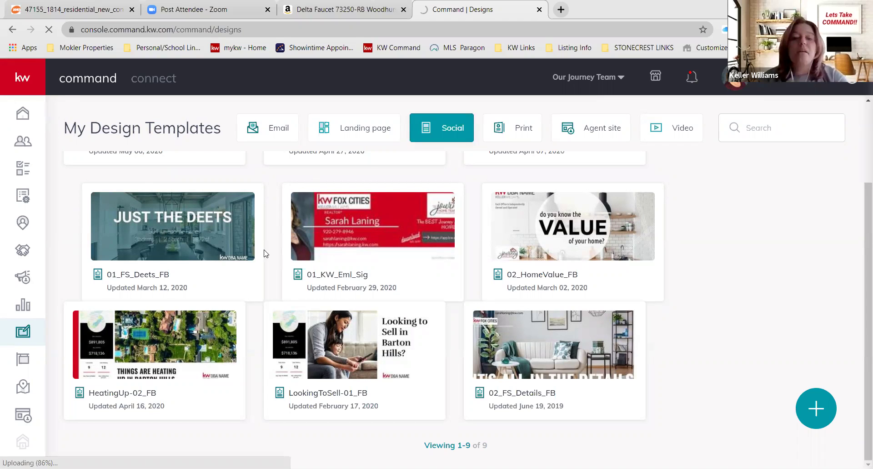
- Load the 'It's All in the Details' template in the editor, then use the back arrow to leave
click(236, 235)
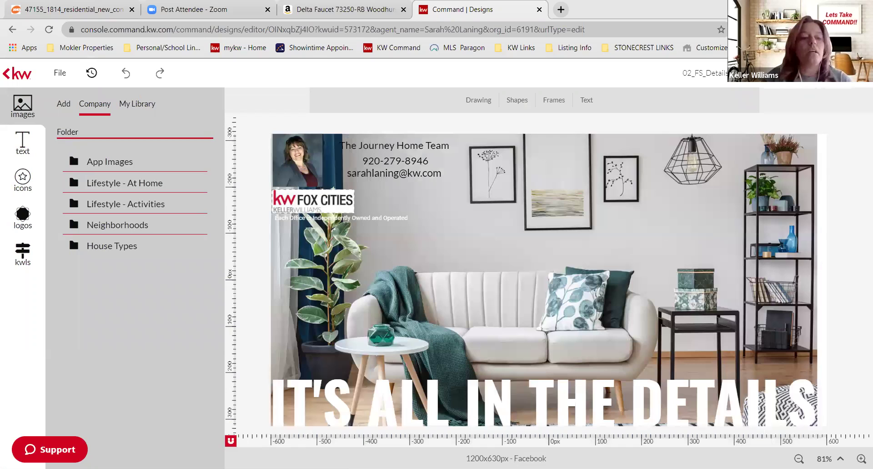
click(12, 72)
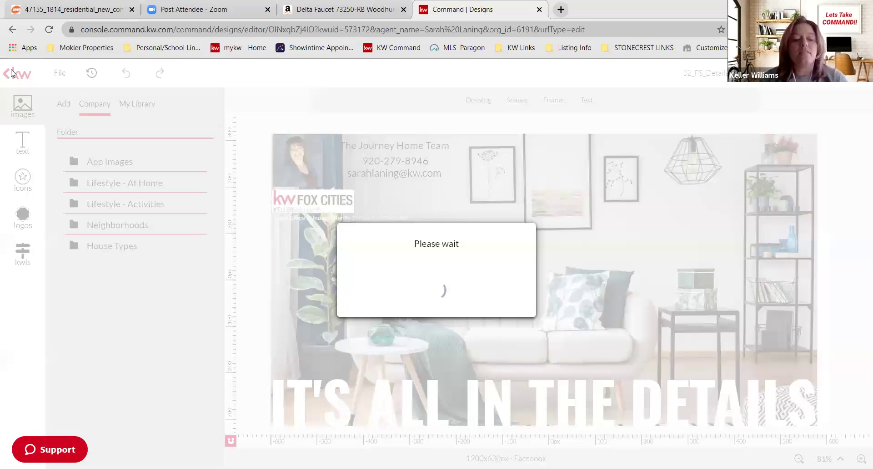
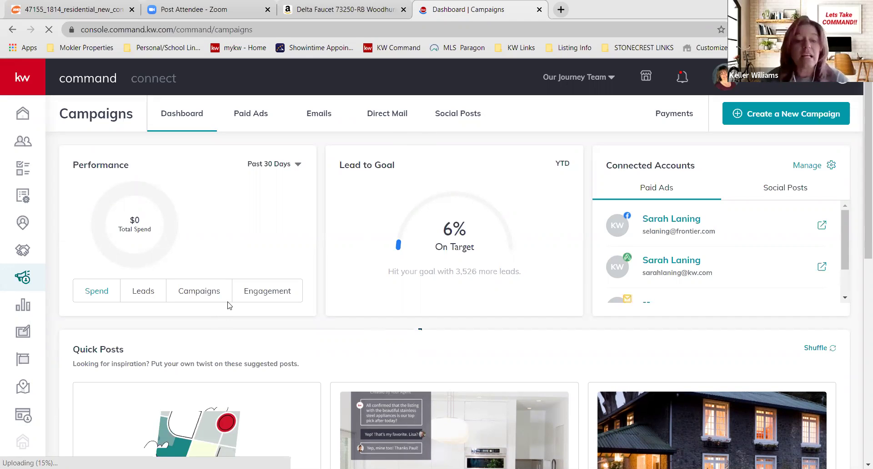
- Set performance to YTD, view Leads, Campaigns and Engagement, then return to the $65 total Spend
click(271, 165)
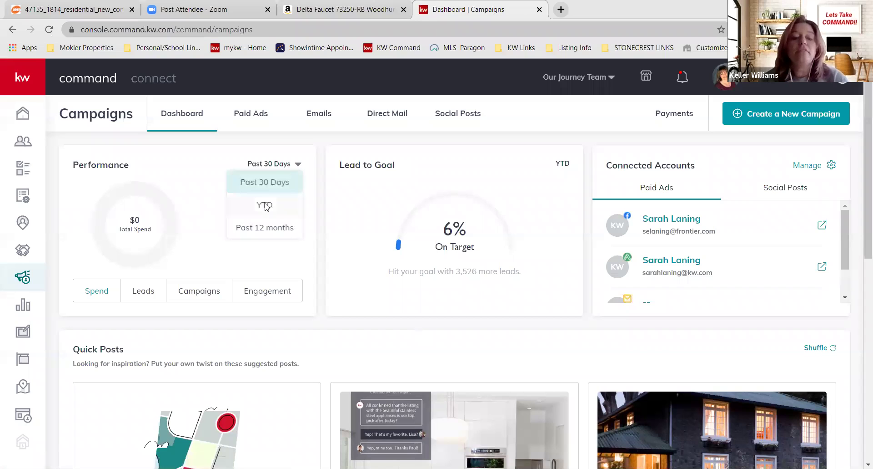
click(266, 205)
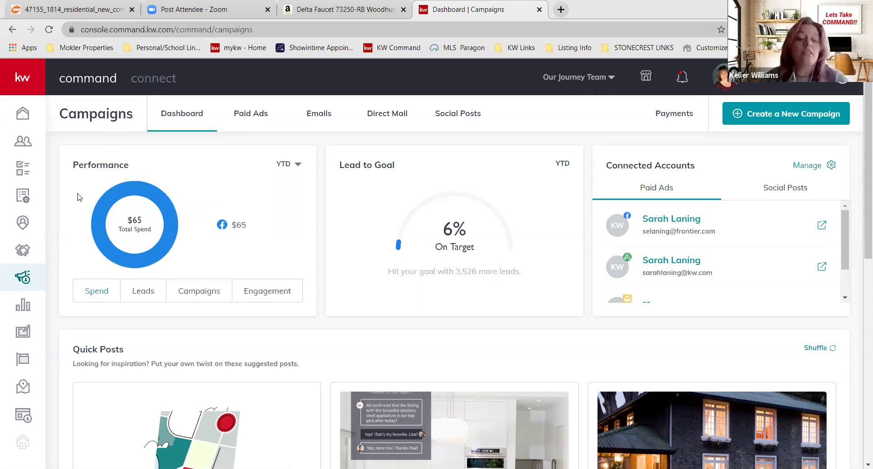
click(143, 293)
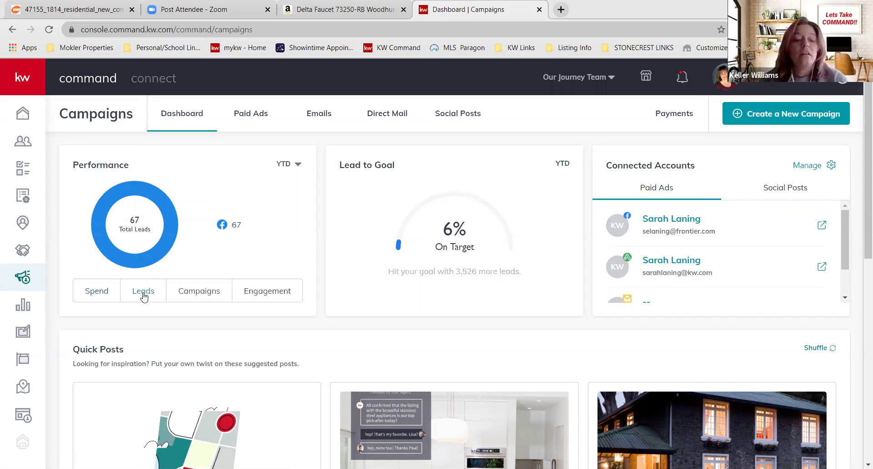
click(184, 300)
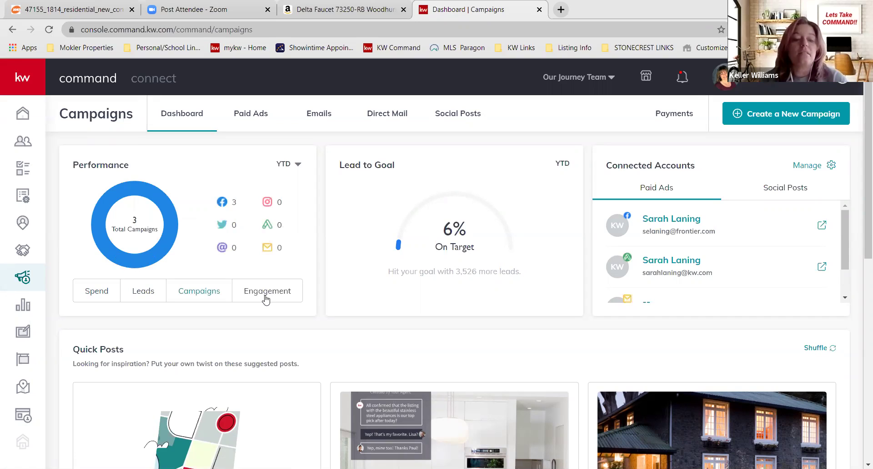
click(266, 297)
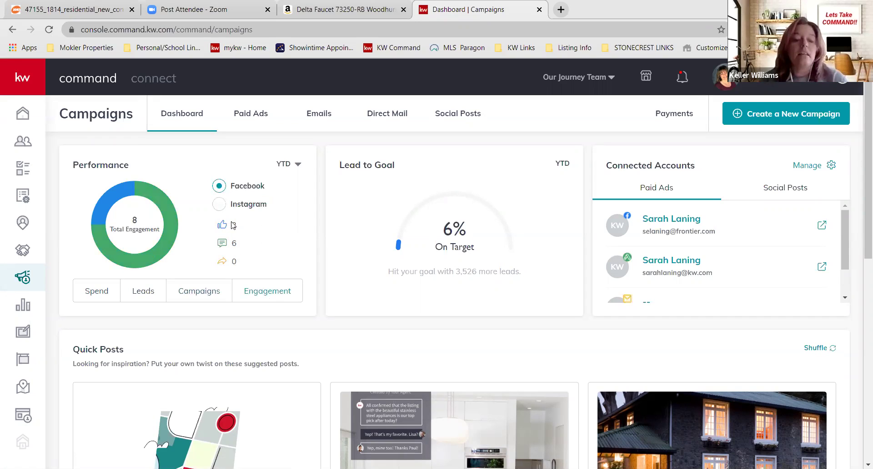
click(89, 299)
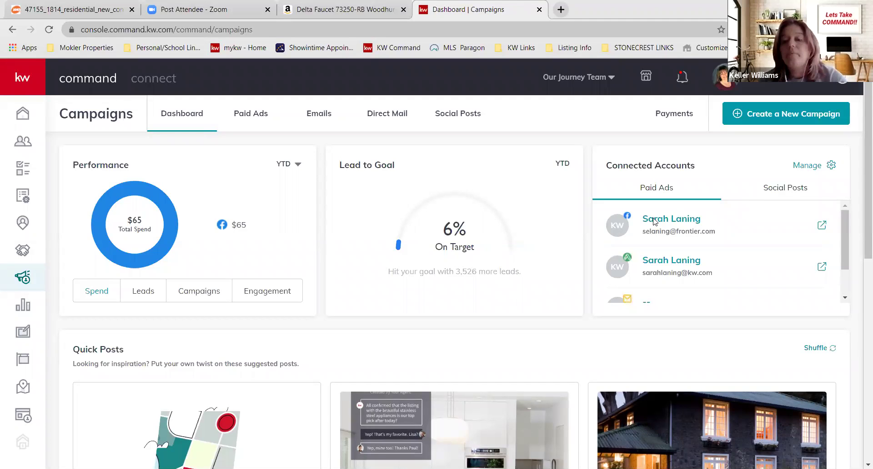
- Review the Social Posts and Paid Ads connected accounts, then shuffle the Quick Posts suggestions
click(756, 195)
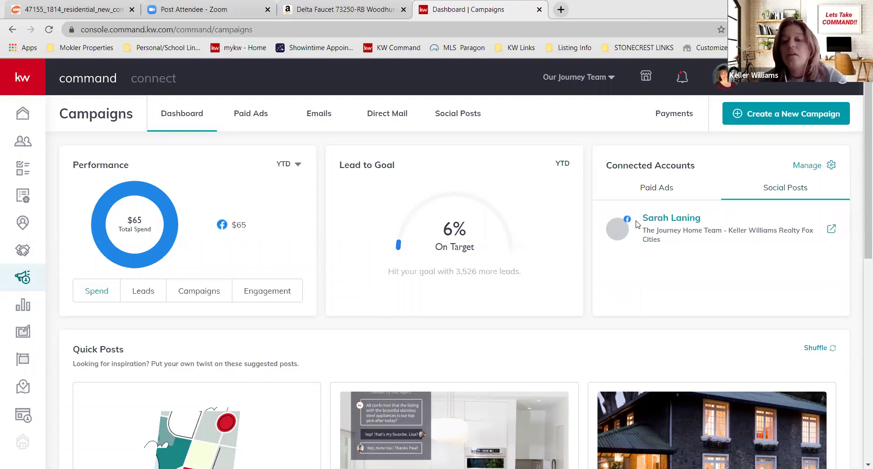
click(651, 192)
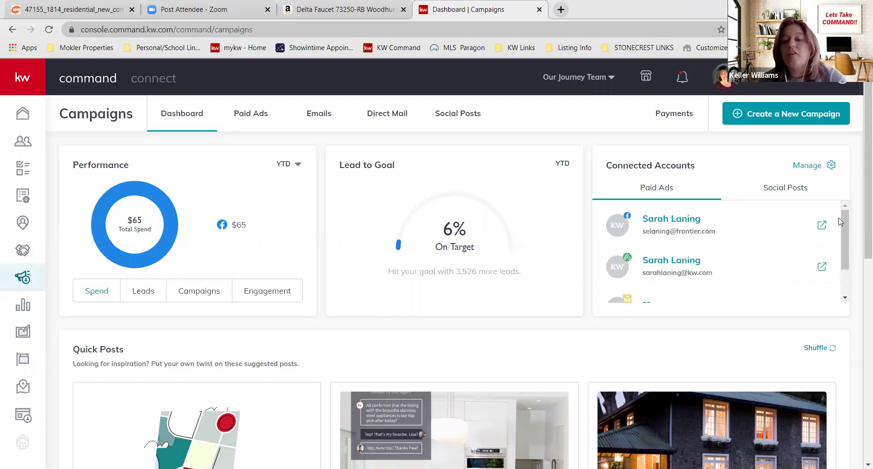
scroll(841, 221, down, 1)
scroll(860, 187, down, 1)
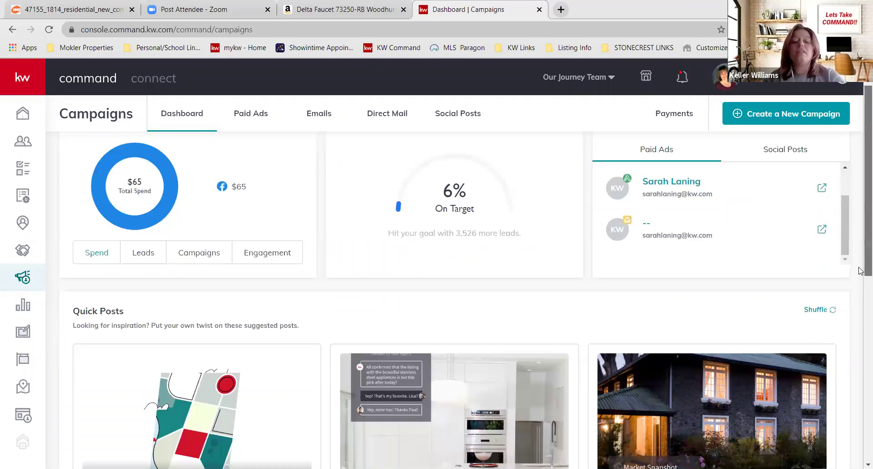
scroll(860, 271, down, 3)
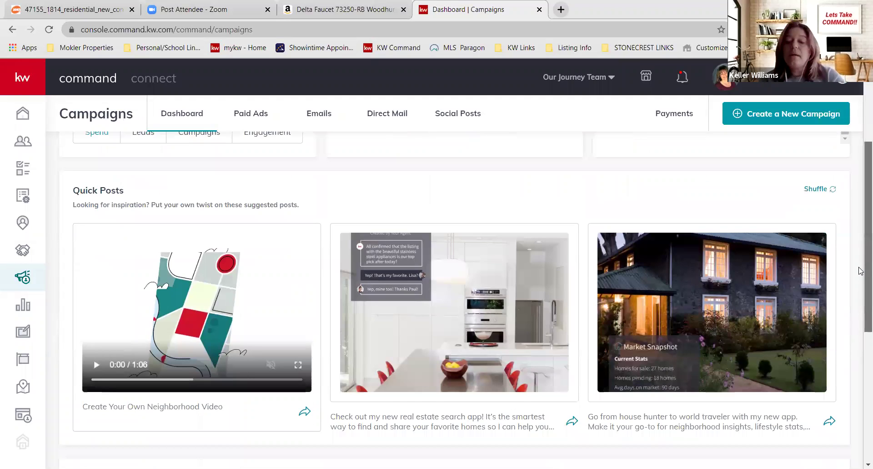
scroll(859, 270, down, 1)
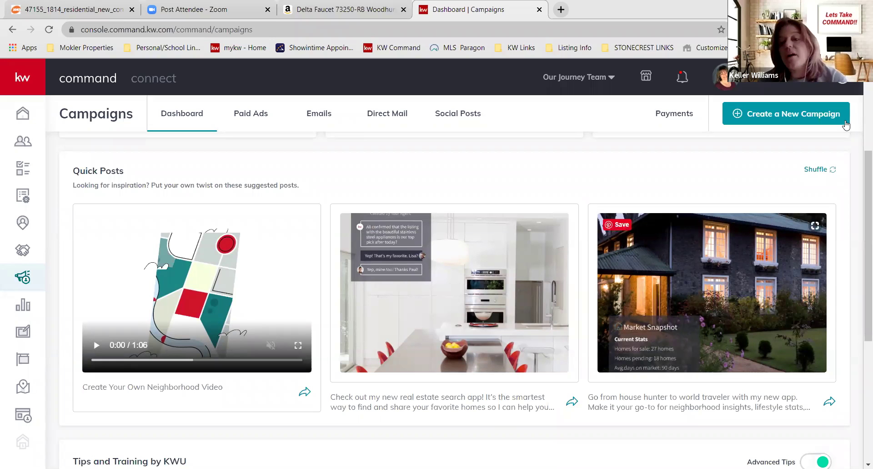
click(819, 170)
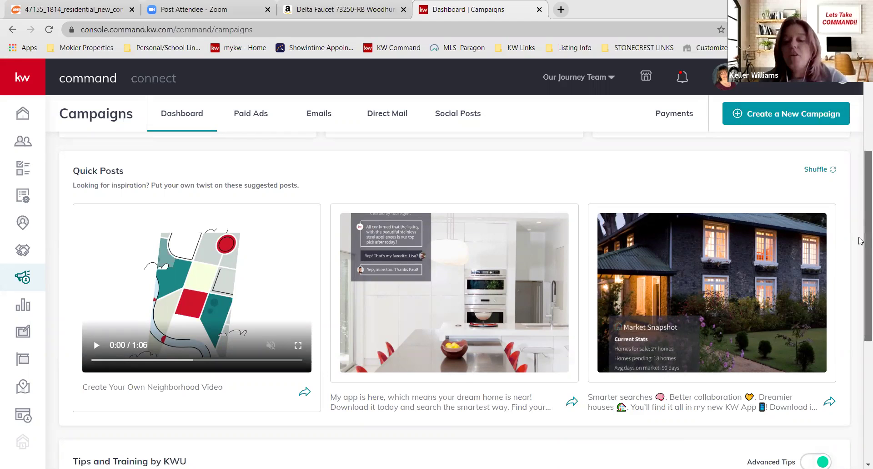
scroll(860, 241, down, 1)
scroll(861, 248, down, 2)
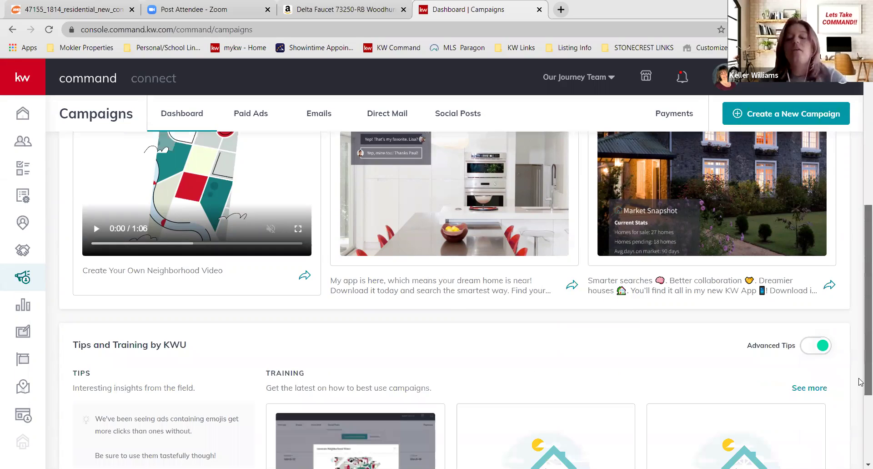
scroll(860, 257, down, 1)
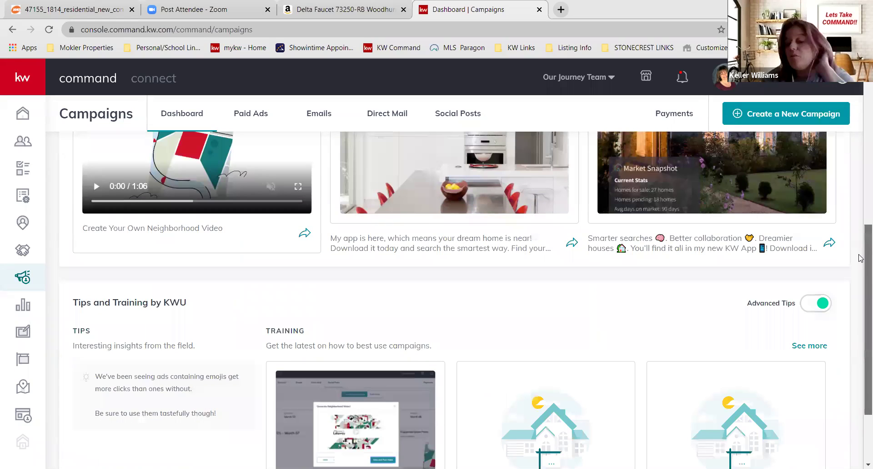
scroll(861, 258, down, 2)
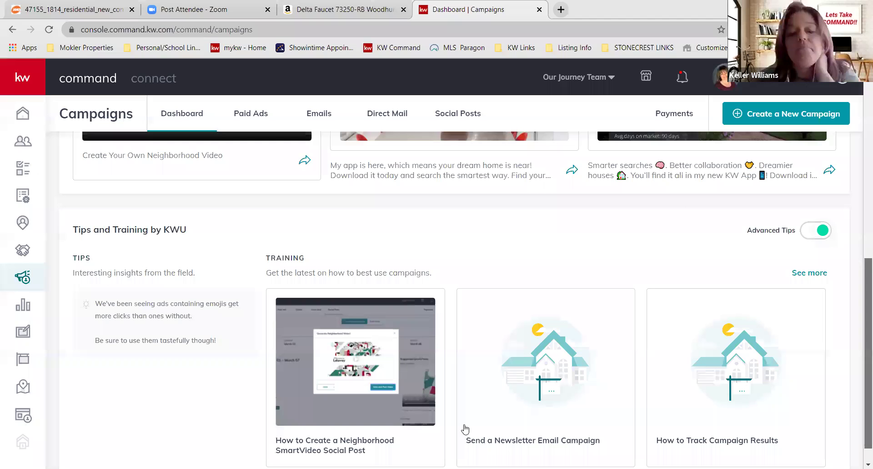
scroll(546, 418, up, 2)
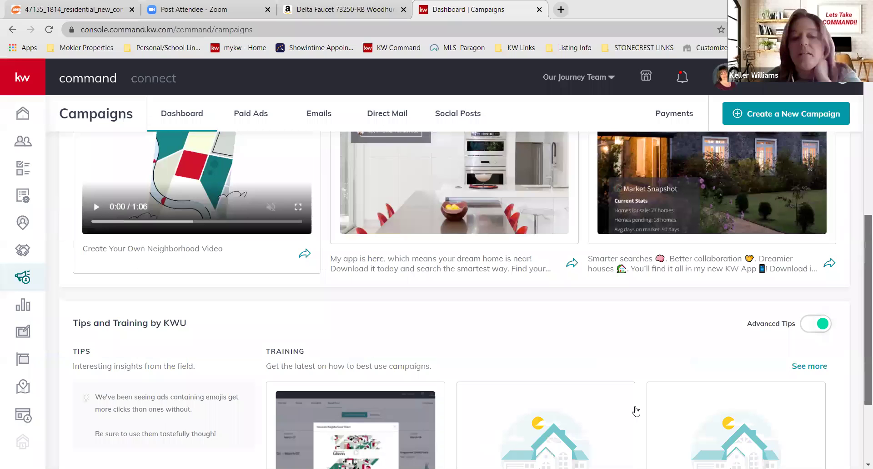
scroll(863, 204, up, 3)
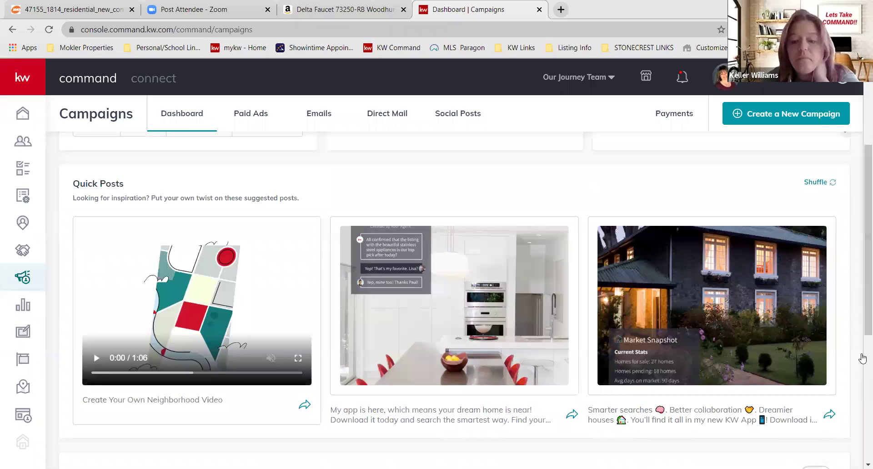
scroll(556, 298, up, 4)
scroll(432, 282, down, 9)
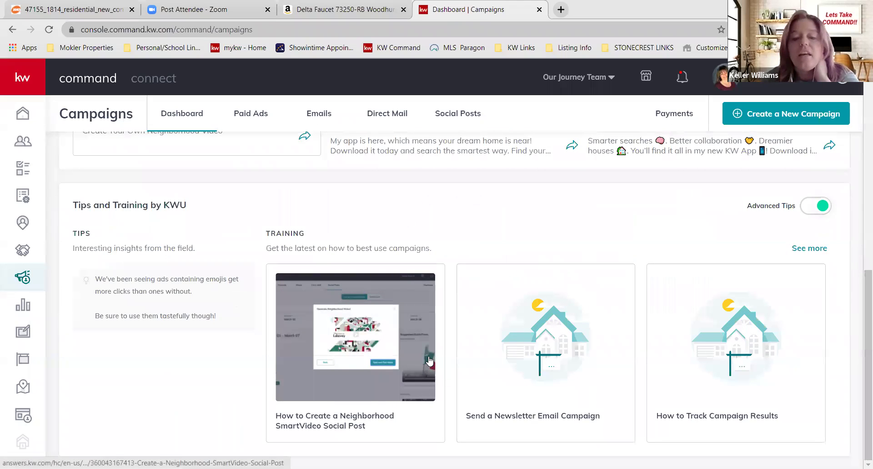
click(814, 209)
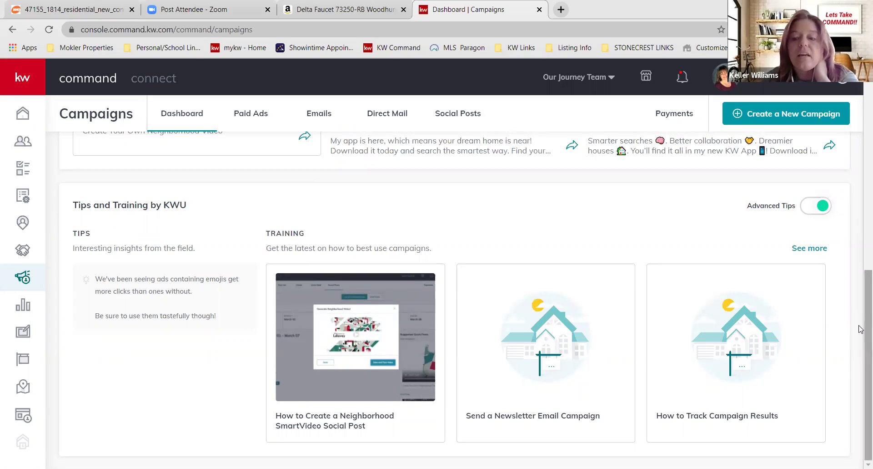
scroll(862, 339, up, 1)
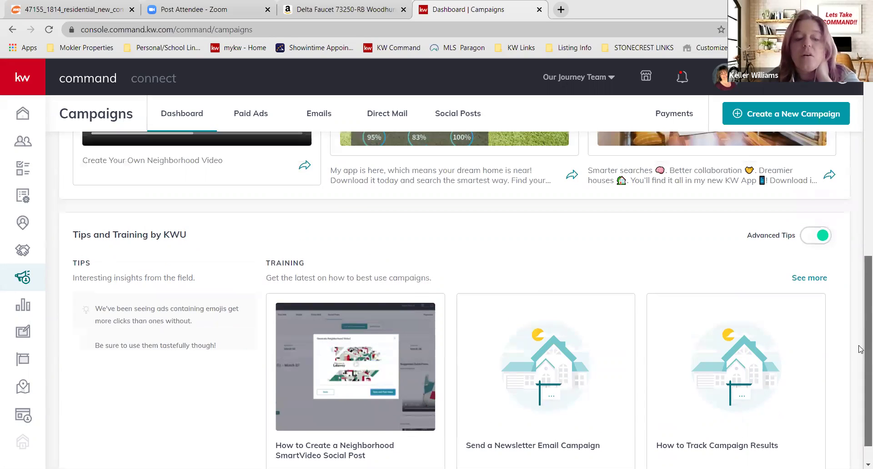
scroll(861, 349, down, 1)
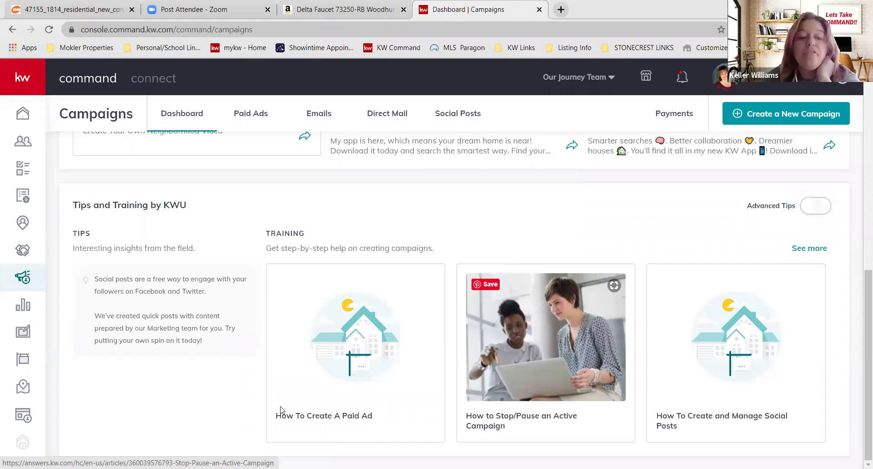
click(807, 210)
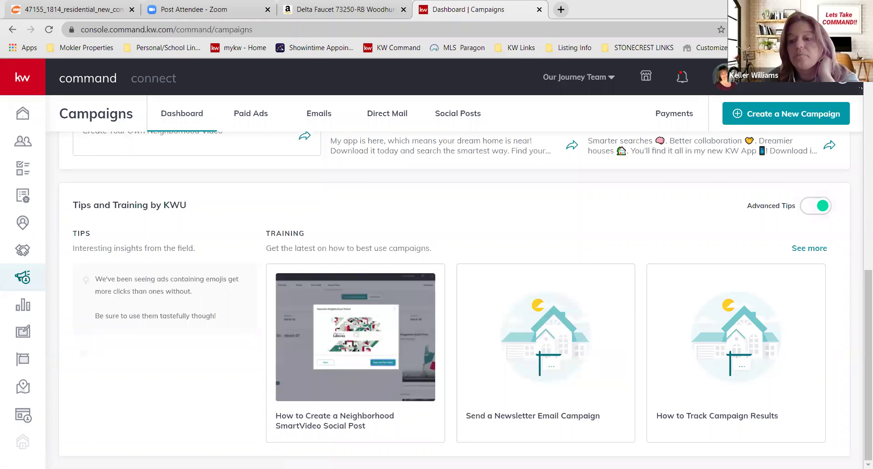
scroll(862, 228, up, 1)
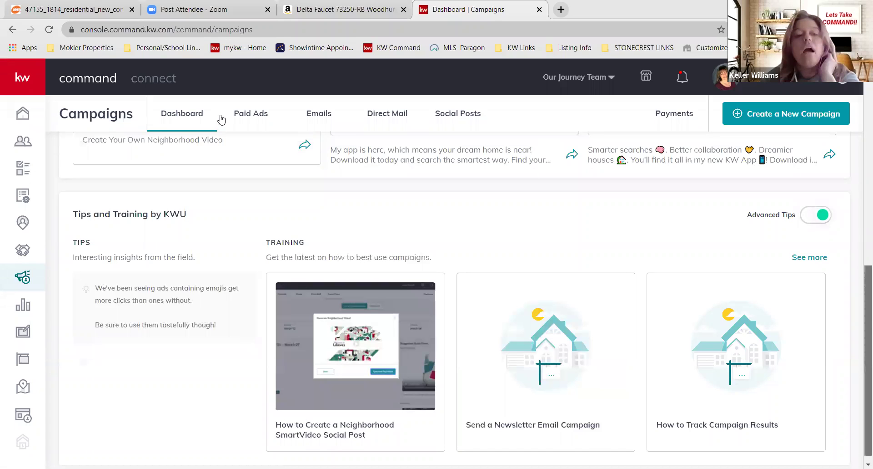
scroll(255, 104, up, 2)
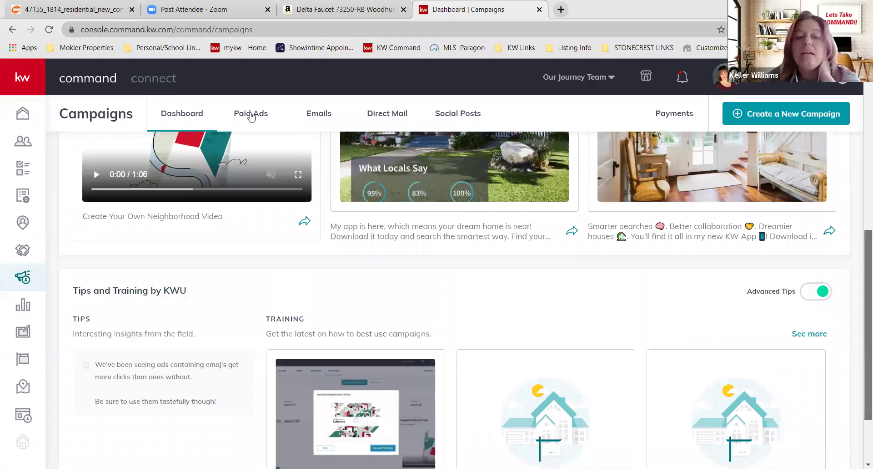
scroll(251, 117, up, 3)
click(251, 117)
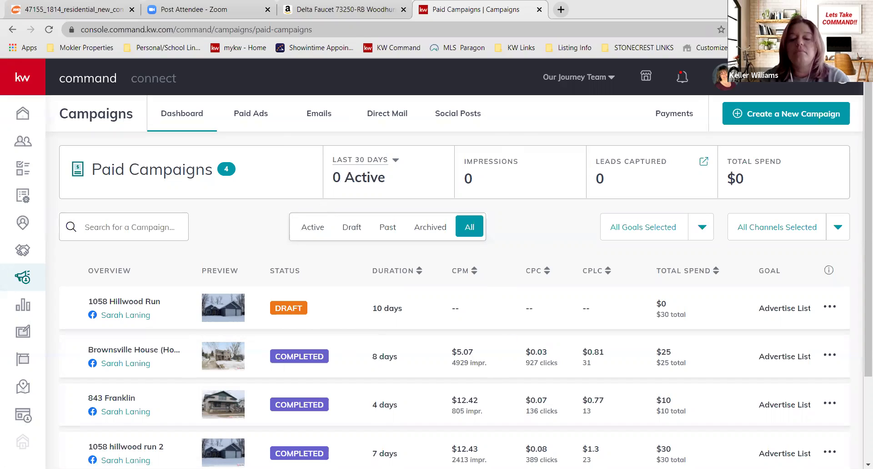
- View the empty Emails campaigns list, then move on to the Direct Mail campaigns
click(320, 114)
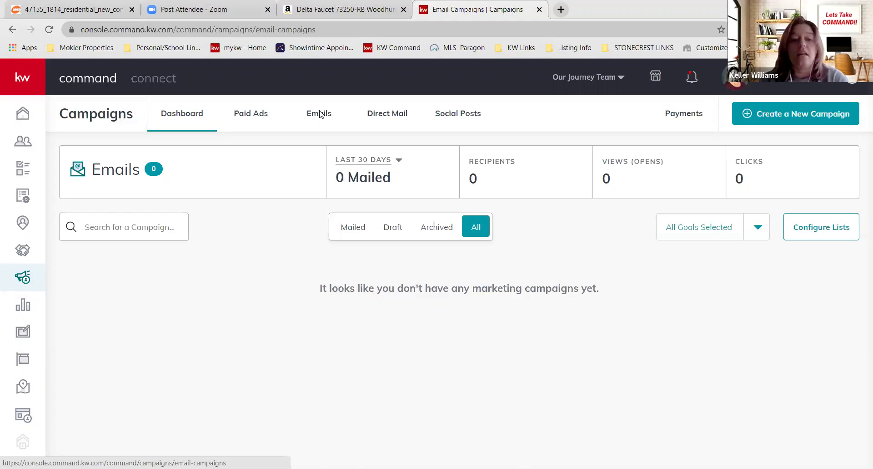
click(387, 115)
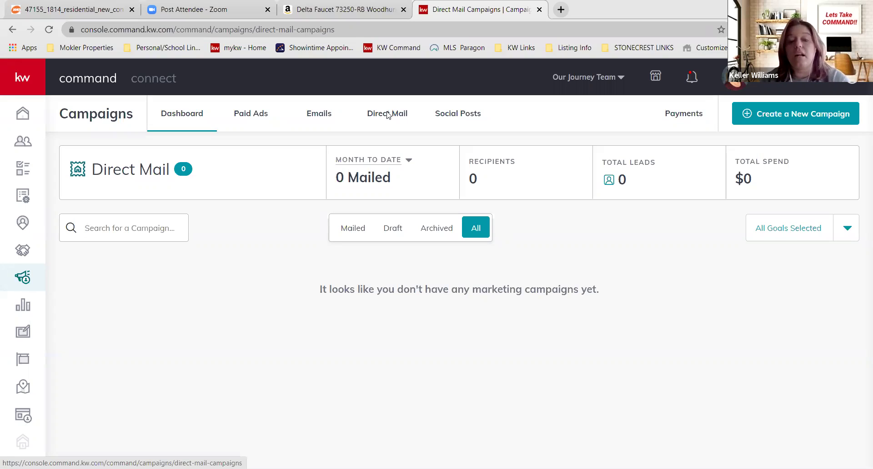
- Show the Social Posts calendar for the week of May 03–May 09
click(450, 115)
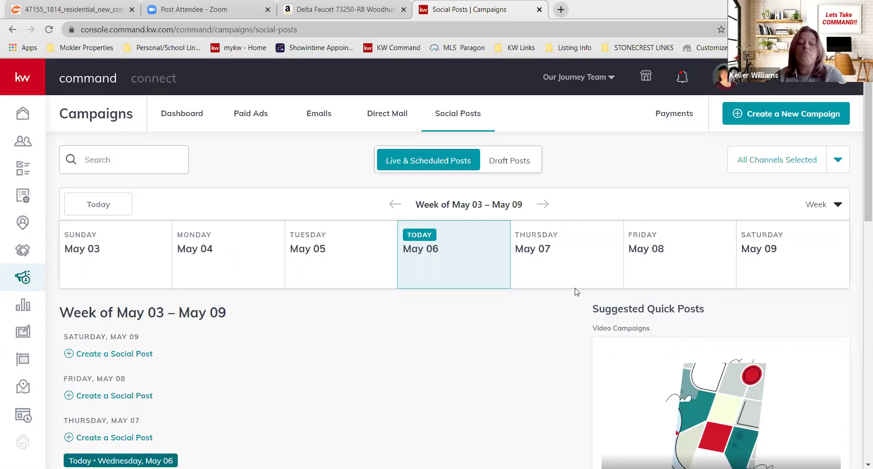
click(138, 357)
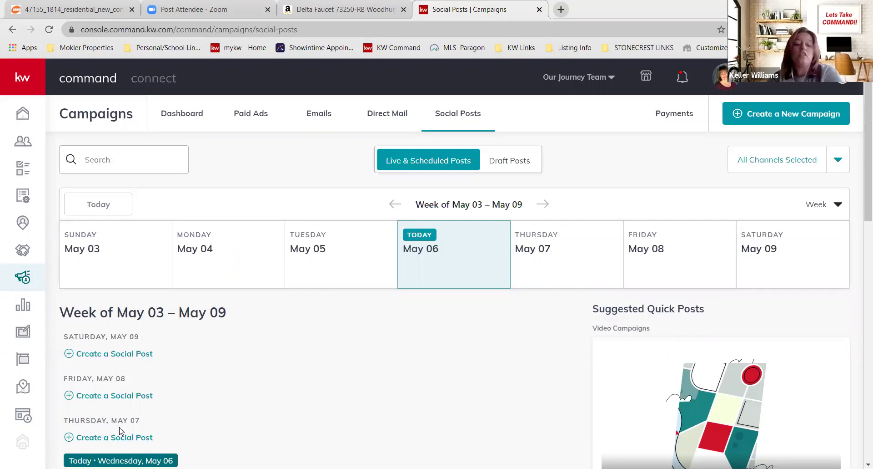
click(112, 395)
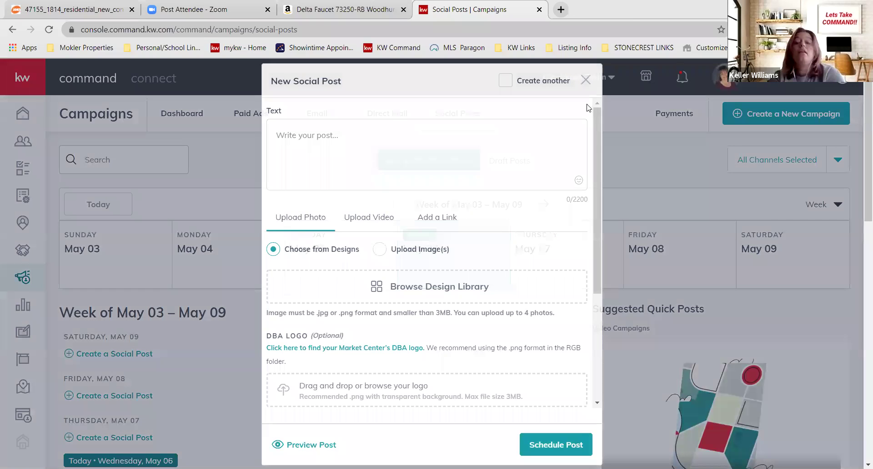
- Check the new post's schedule in the date picker, keeping May 8, 2020 at 10:00 AM
click(313, 249)
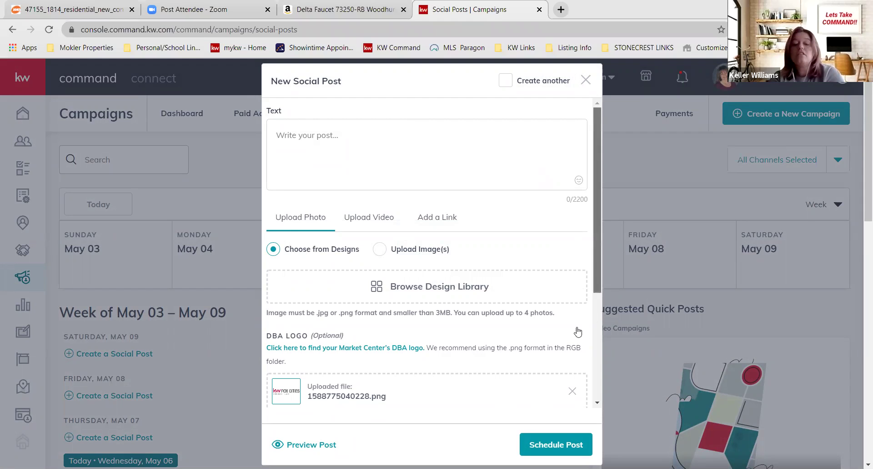
scroll(578, 330, down, 2)
scroll(385, 344, down, 2)
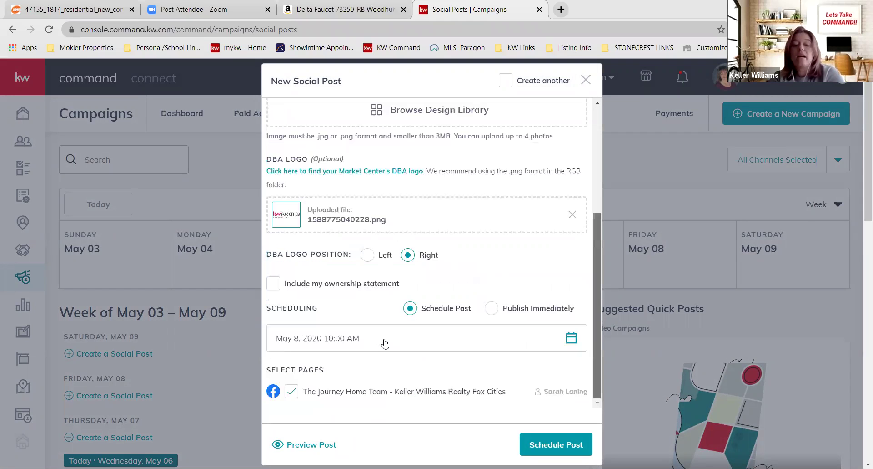
click(523, 341)
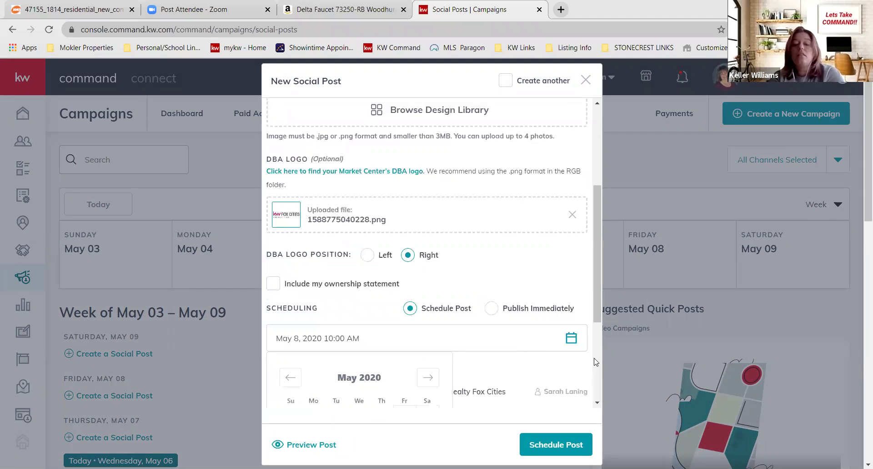
scroll(343, 337, down, 3)
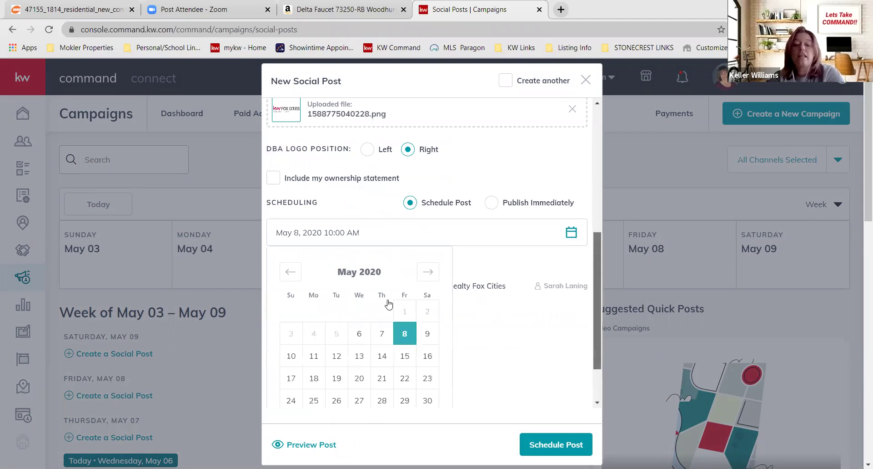
scroll(350, 346, down, 2)
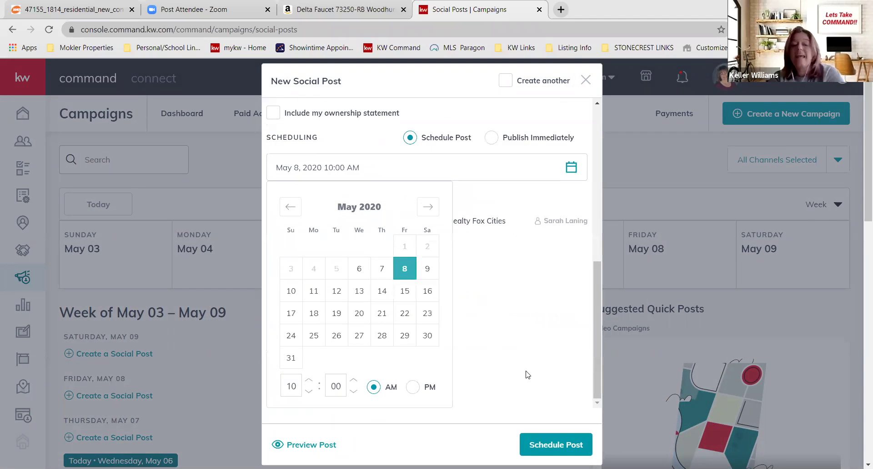
click(594, 274)
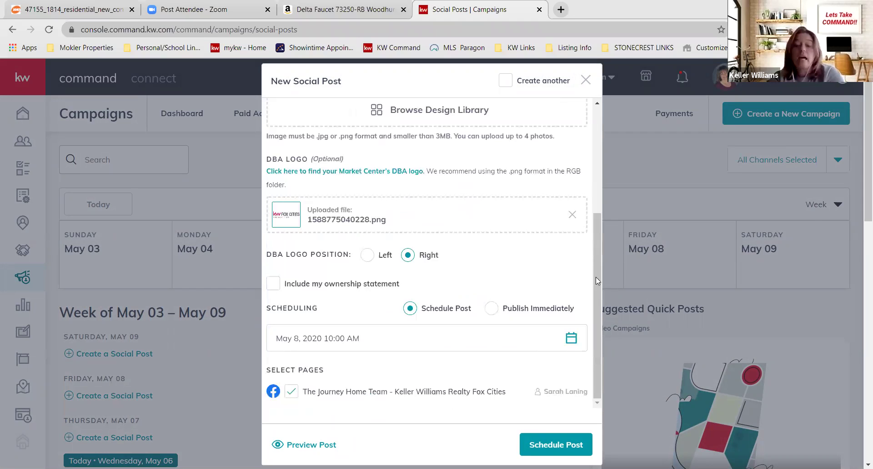
scroll(609, 118, up, 3)
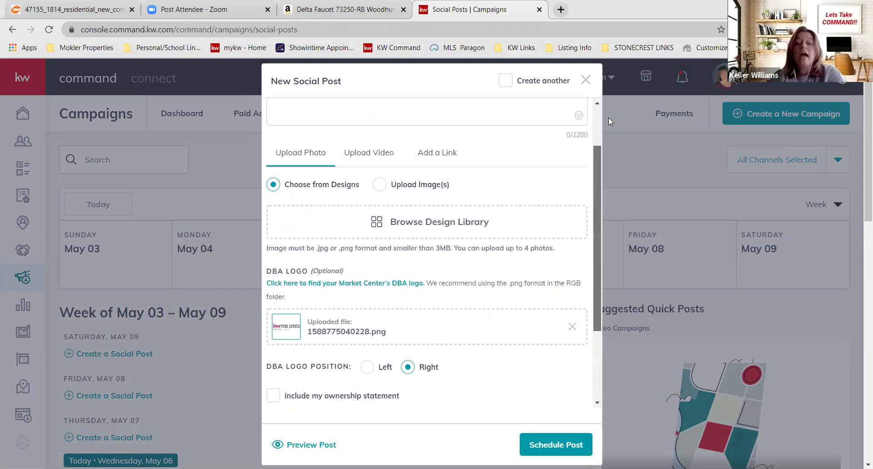
scroll(609, 117, up, 2)
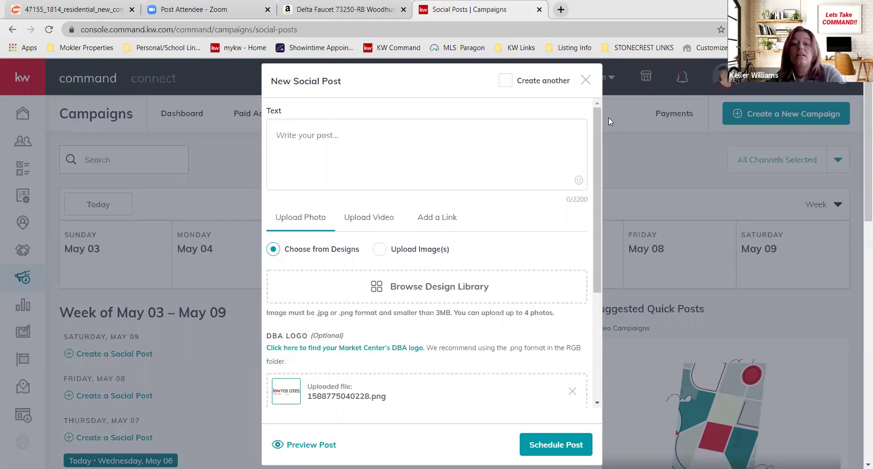
click(586, 81)
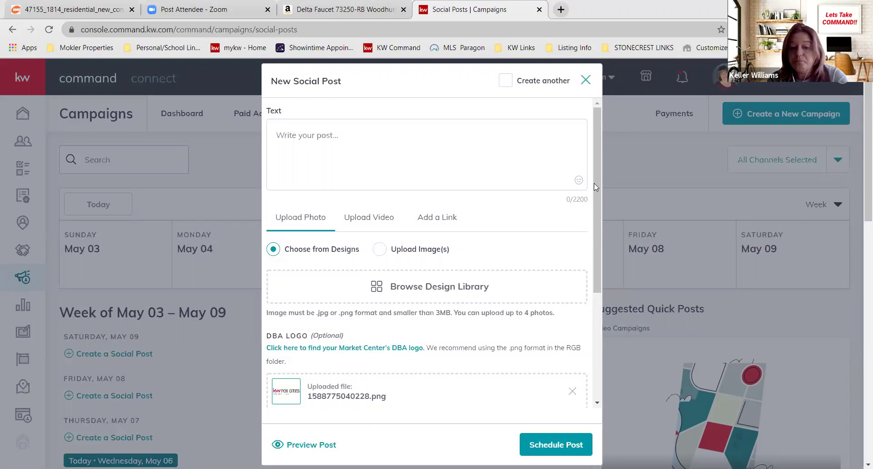
- Close the New Social Post form without saving, back to the May 03–May 09 calendar
click(712, 189)
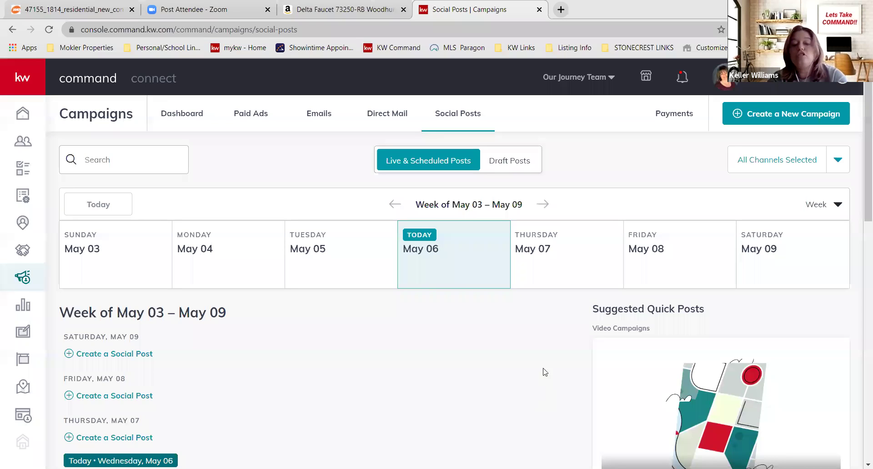
- Start a new social post for Thursday, May 7 at 10:00 AM and view its Scheduling section
drag(643, 214, 600, 187)
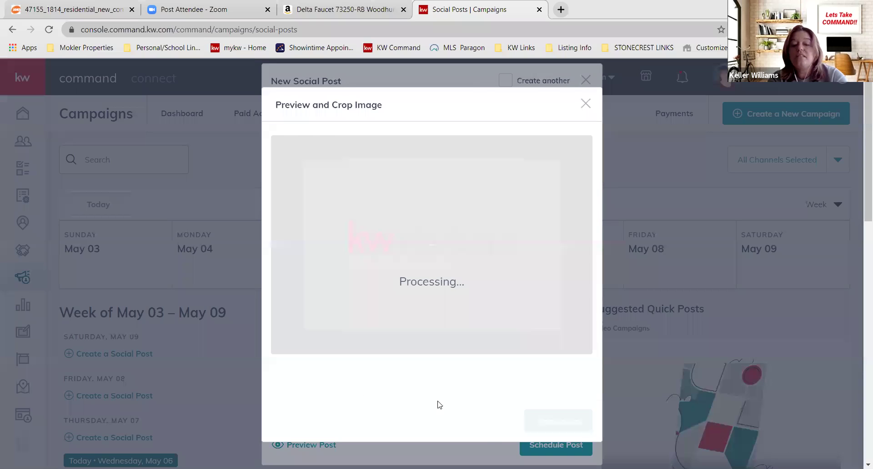
scroll(451, 377, down, 4)
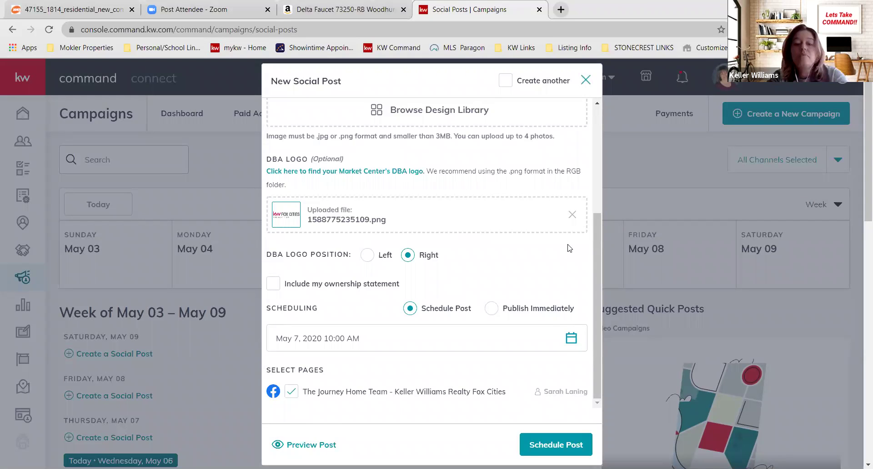
- Close the May 7 post form, returning to the empty May 03–May 09 calendar
click(476, 116)
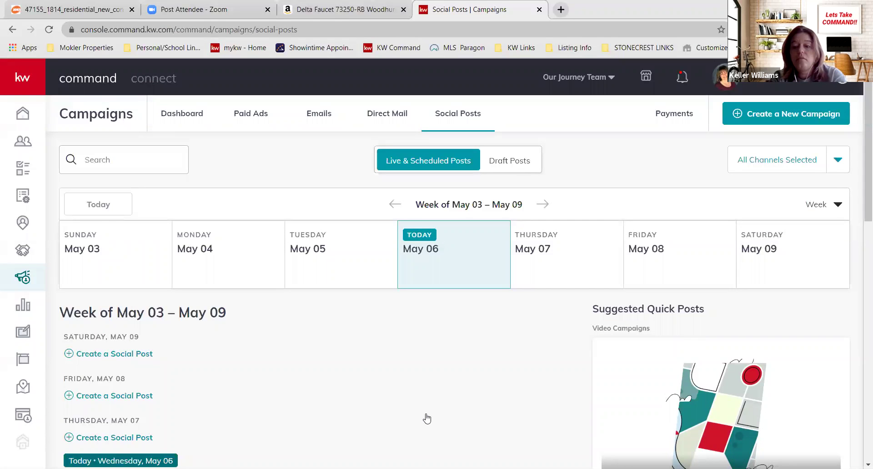
click(818, 171)
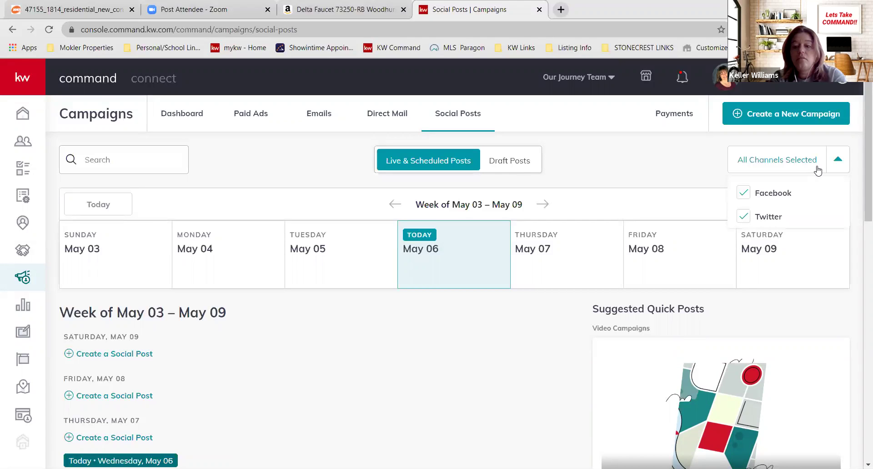
click(711, 154)
click(760, 163)
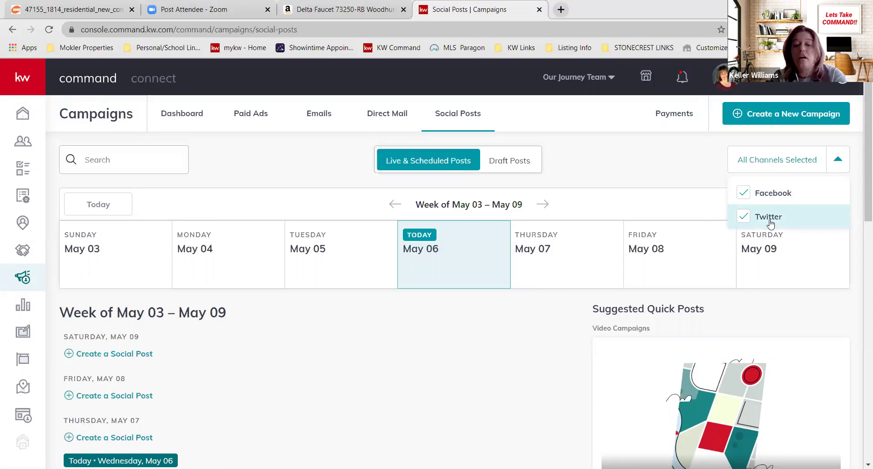
click(477, 361)
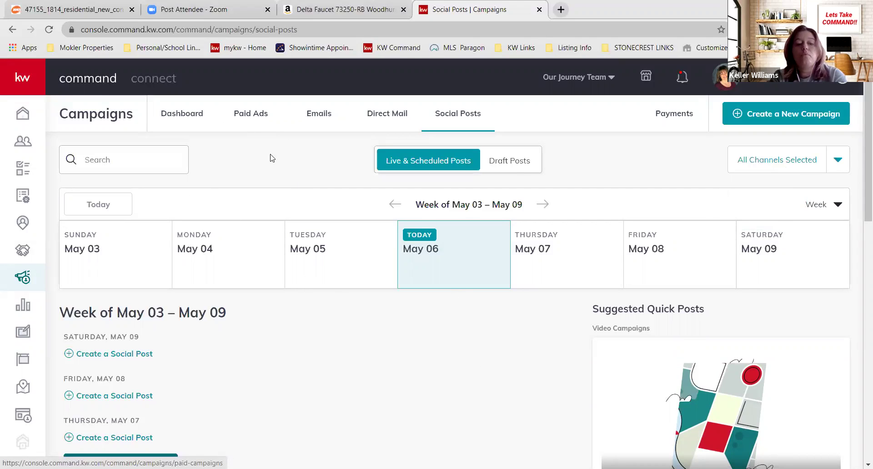
click(259, 116)
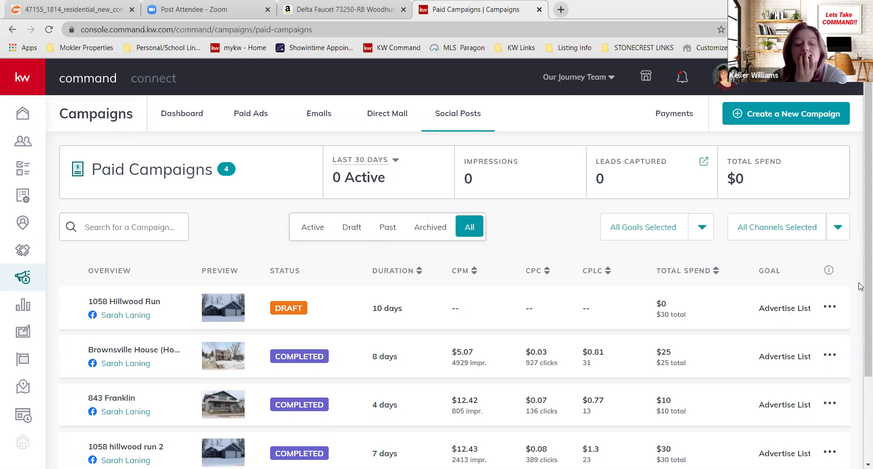
scroll(364, 265, down, 3)
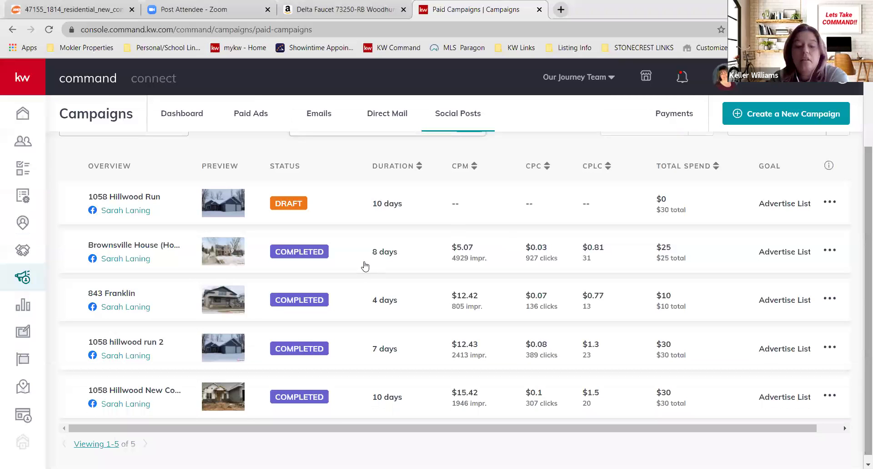
scroll(861, 227, up, 3)
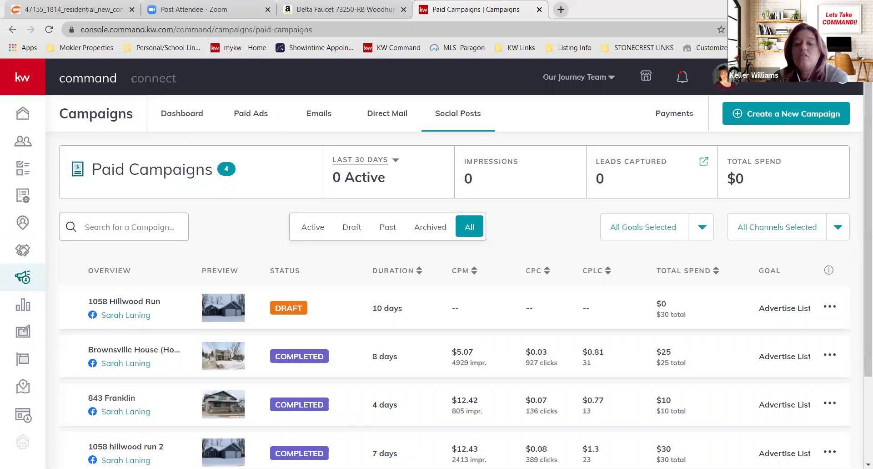
click(801, 114)
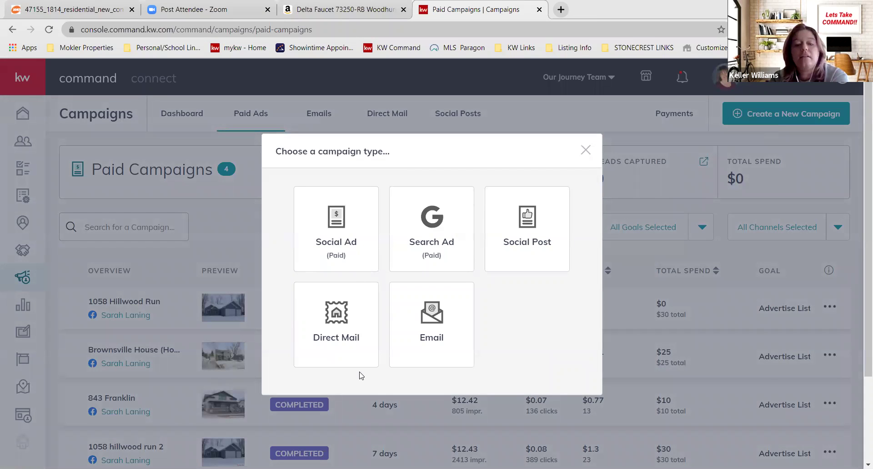
- Choose Social Ad (Paid) as the new campaign type
click(440, 347)
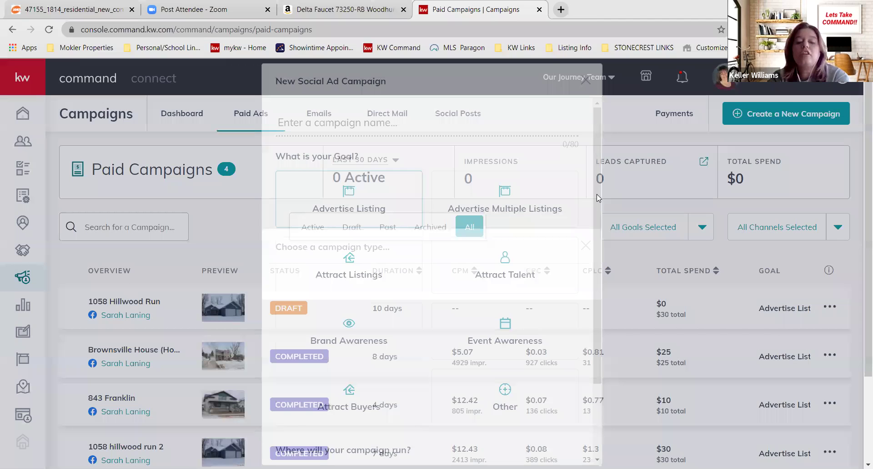
- Set the campaign goal to Advertise Listing after trying Attract Listings and Brand Awareness
scroll(597, 194, down, 2)
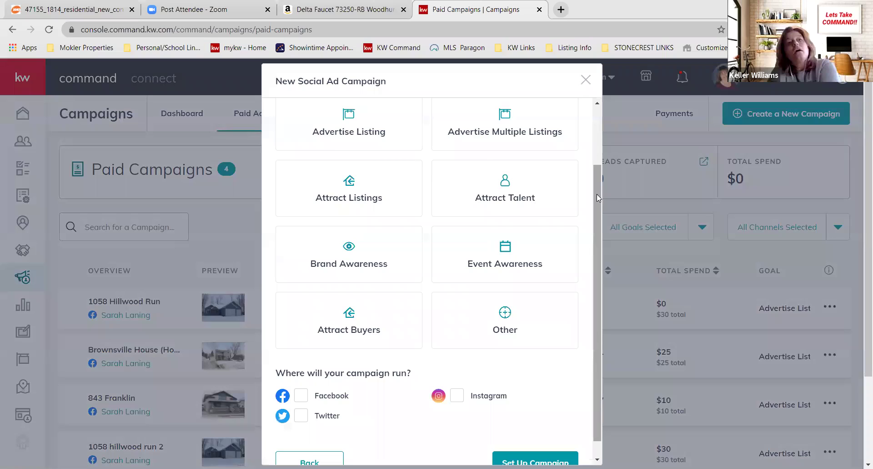
scroll(597, 194, up, 1)
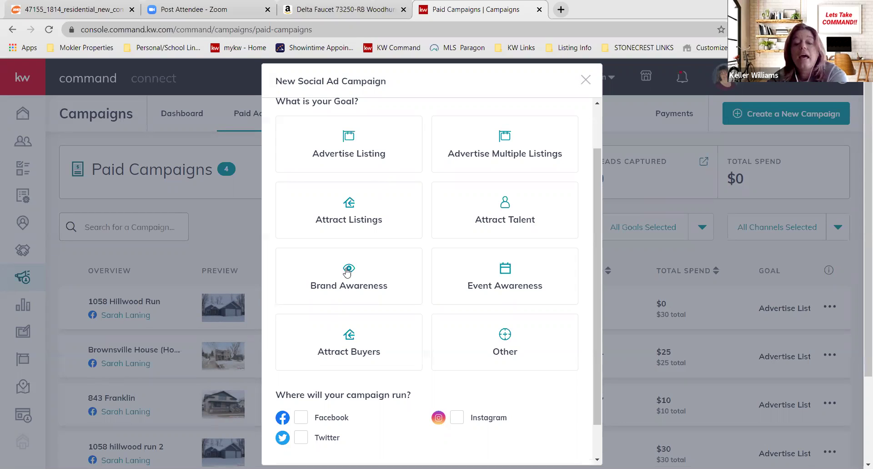
click(331, 211)
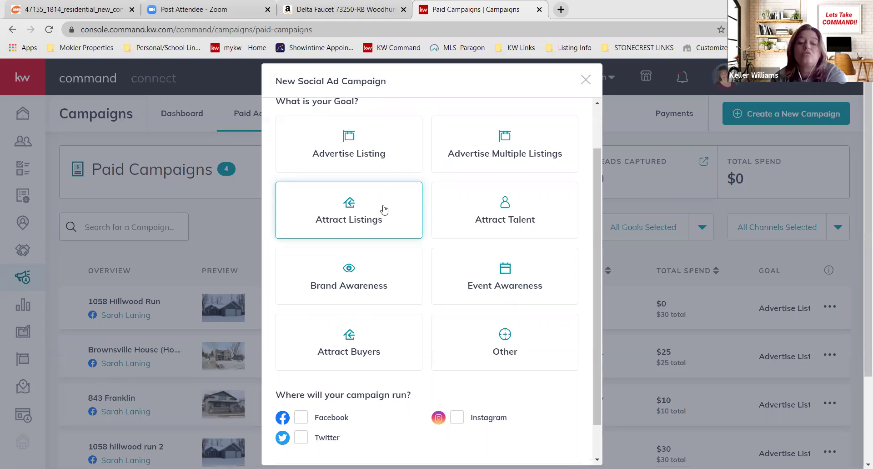
click(398, 267)
click(399, 298)
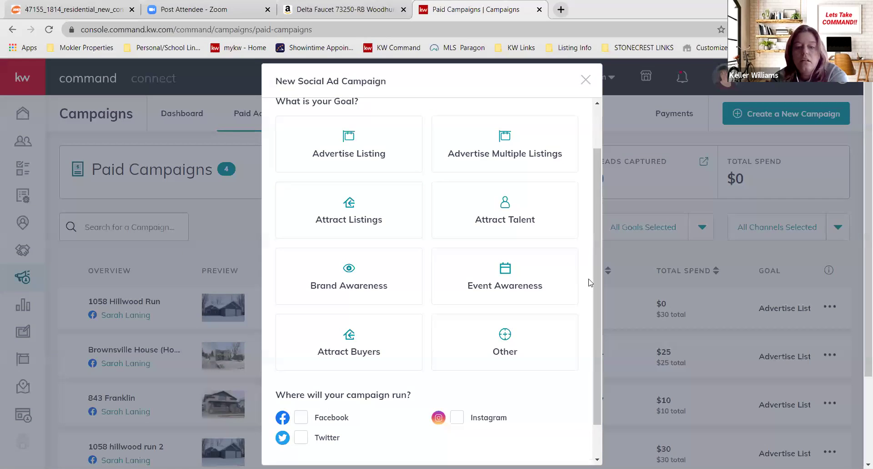
click(373, 182)
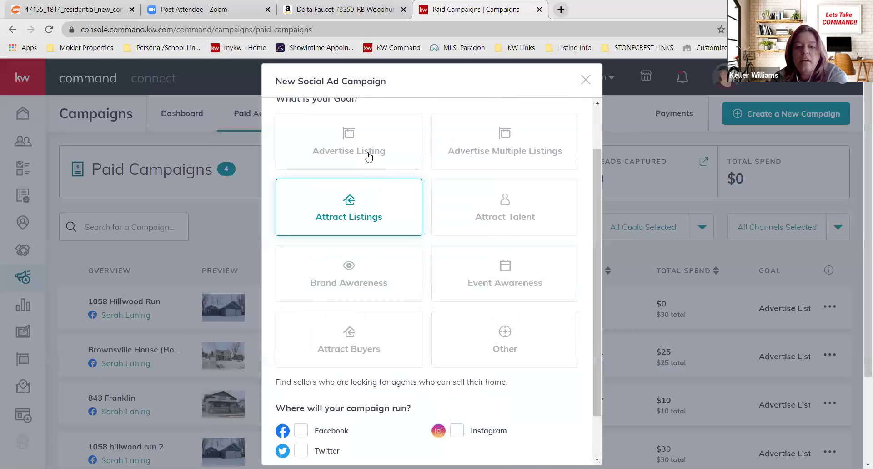
click(360, 150)
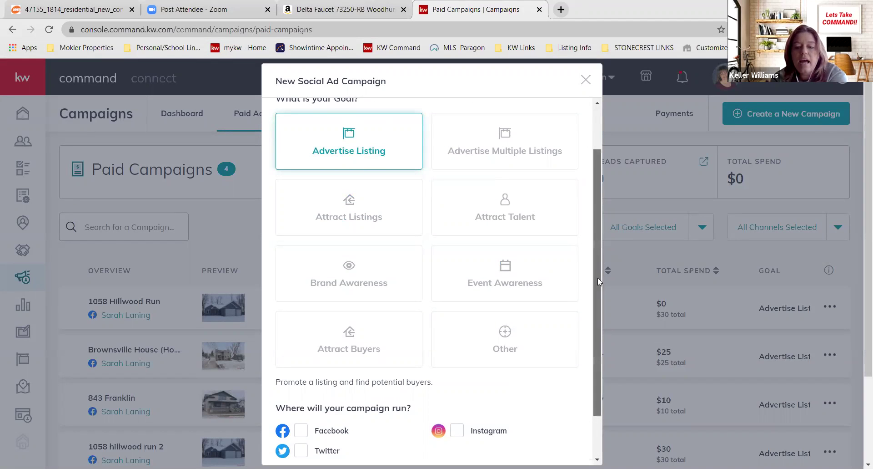
- Run the campaign on Facebook and Instagram, decline connecting Twitter, and set it up
scroll(384, 353, down, 2)
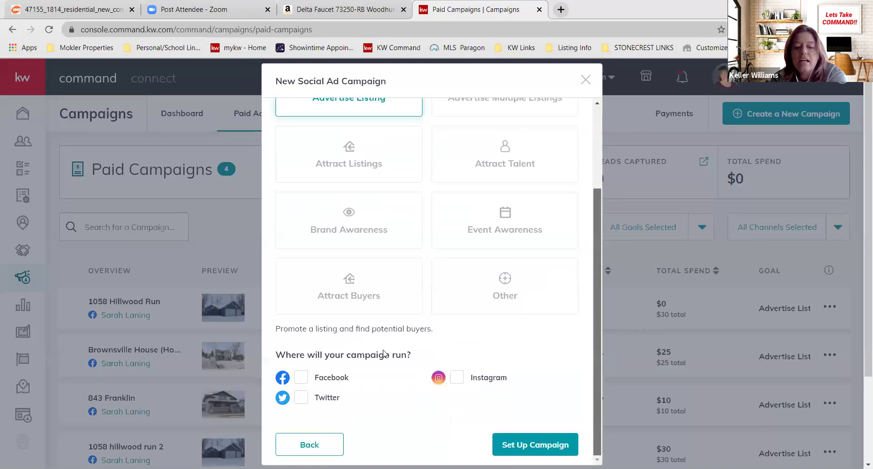
click(301, 377)
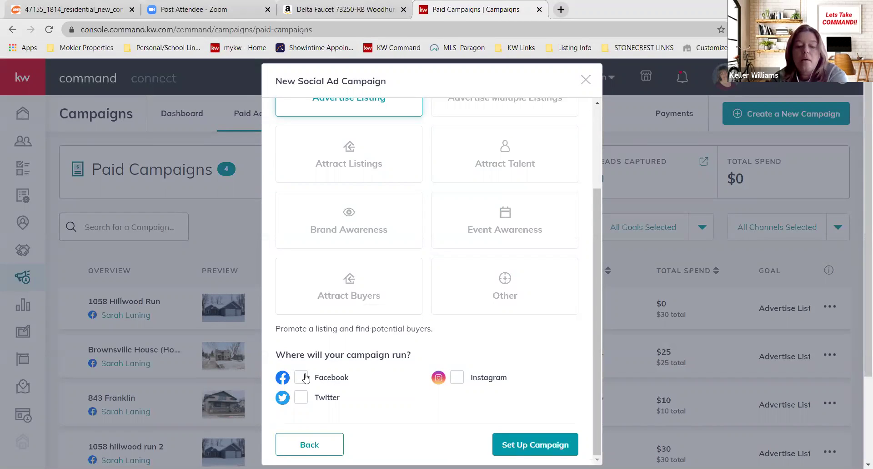
click(457, 378)
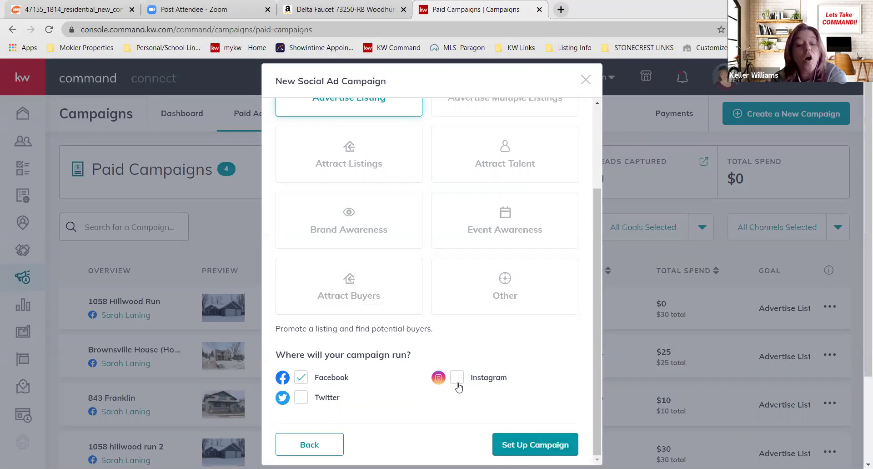
click(308, 398)
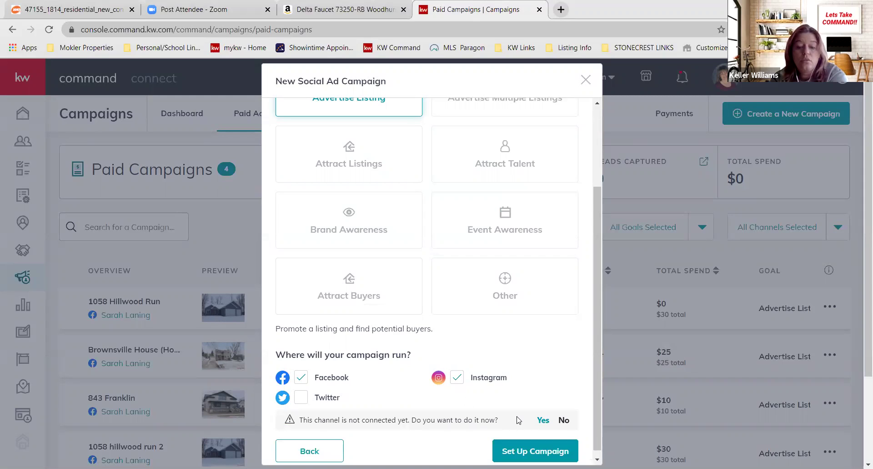
click(564, 420)
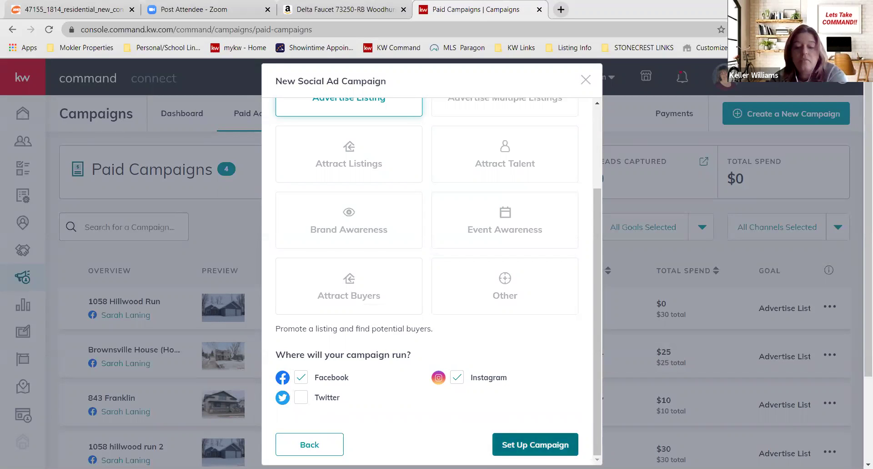
click(524, 446)
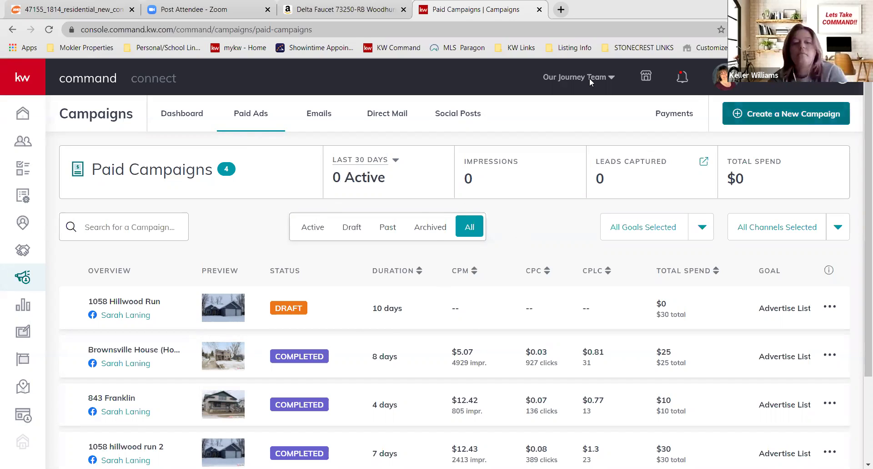
- Start another new campaign with Social Ad as its type
click(786, 114)
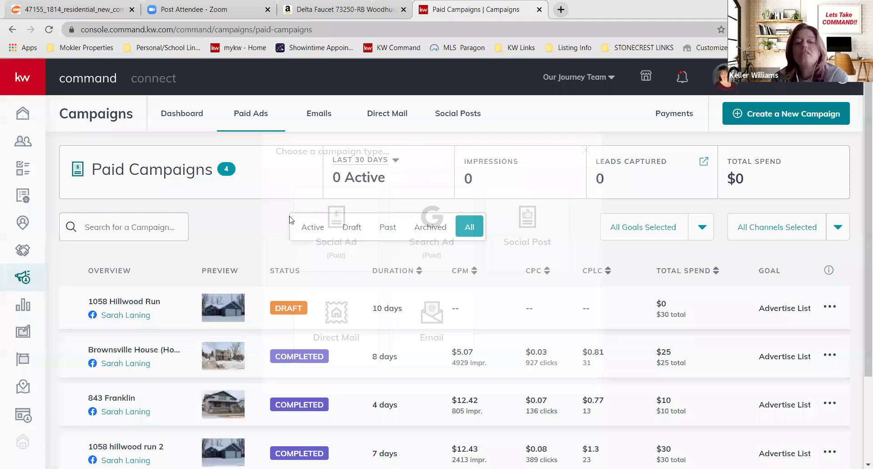
click(291, 220)
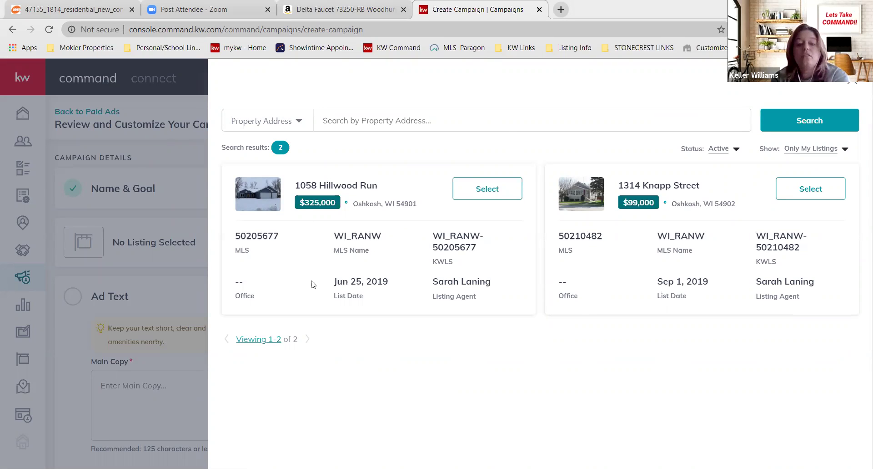
click(810, 149)
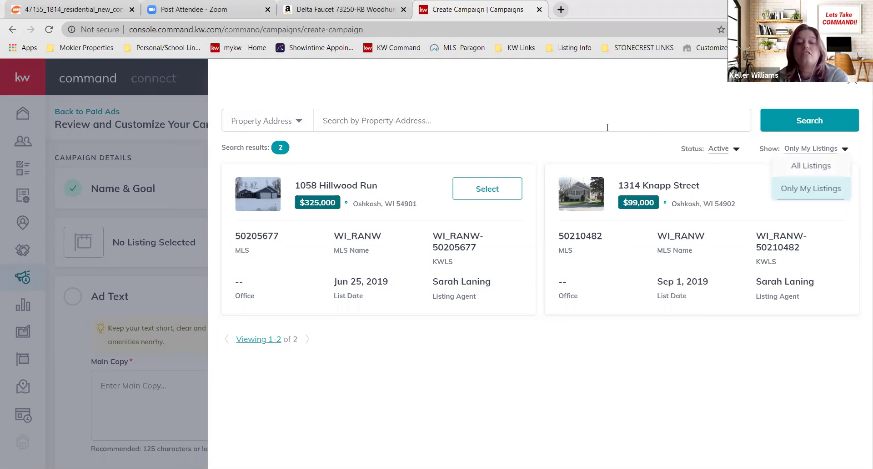
click(816, 167)
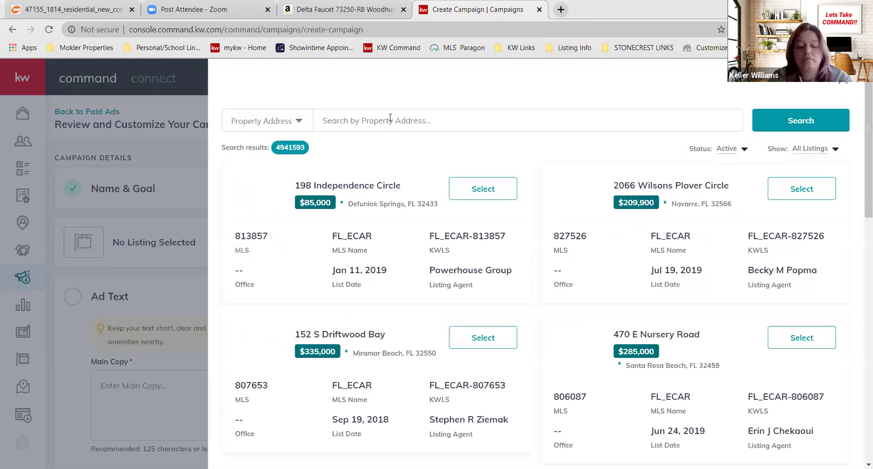
click(390, 118)
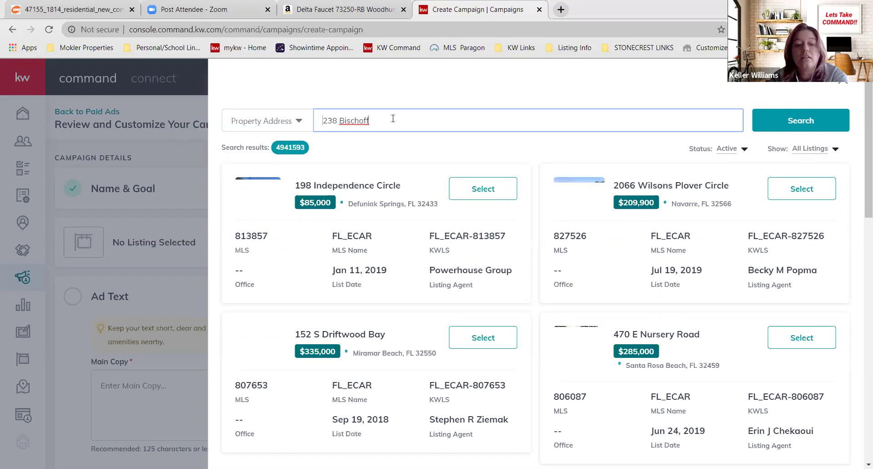
key(Return)
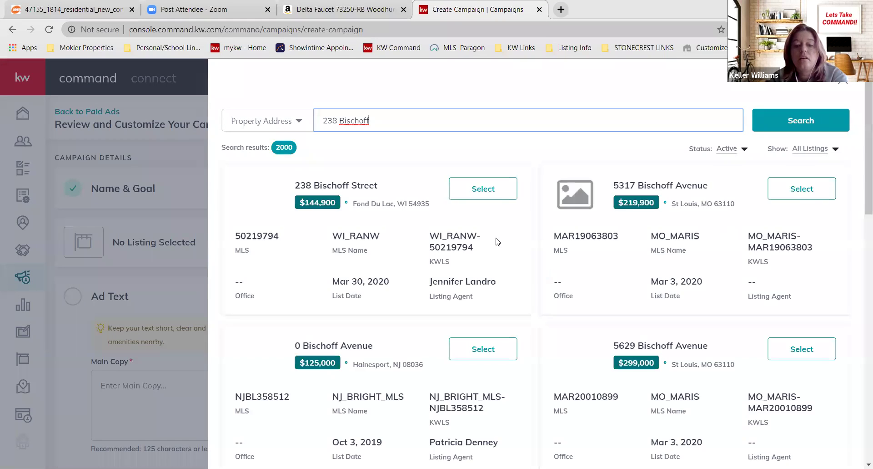
click(476, 191)
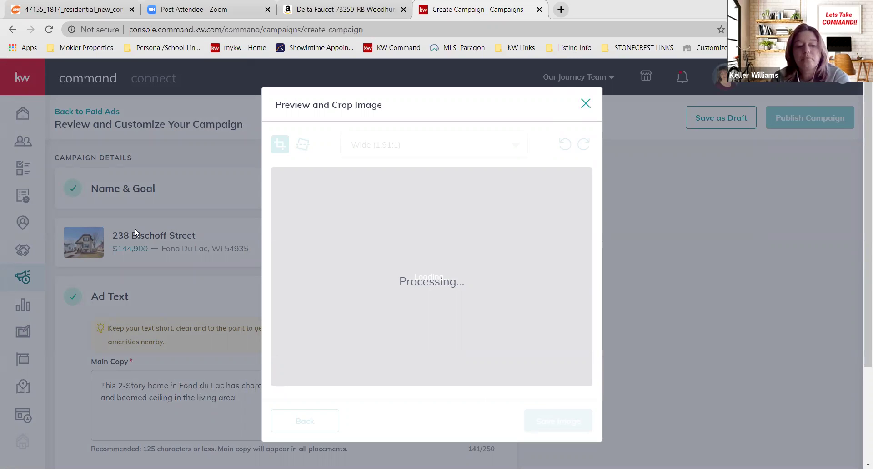
- Close the crop preview, expand Ad Media, and open Select Media for this Campaign
click(60, 246)
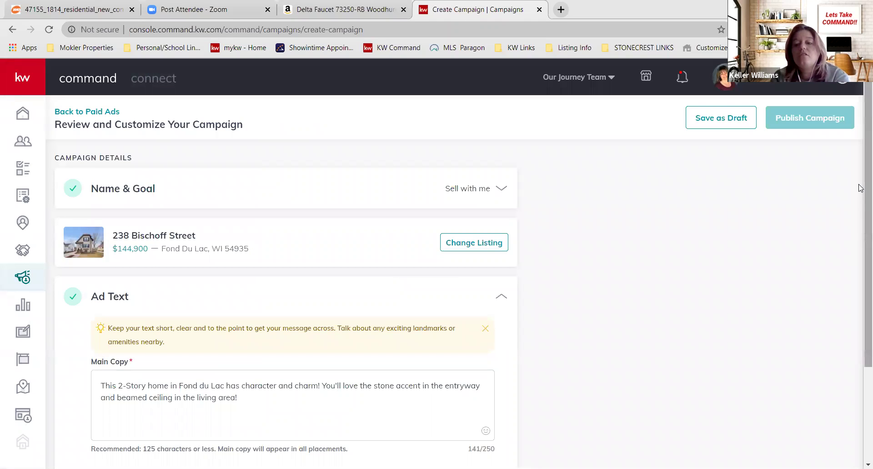
scroll(859, 227, down, 3)
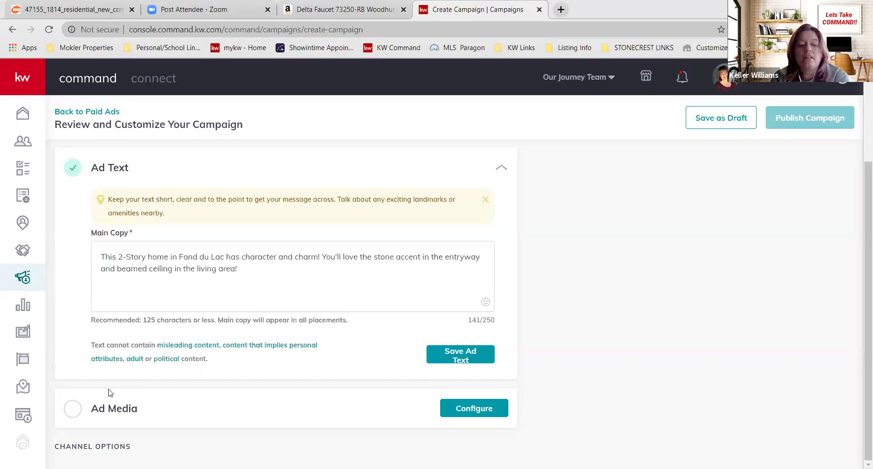
click(71, 415)
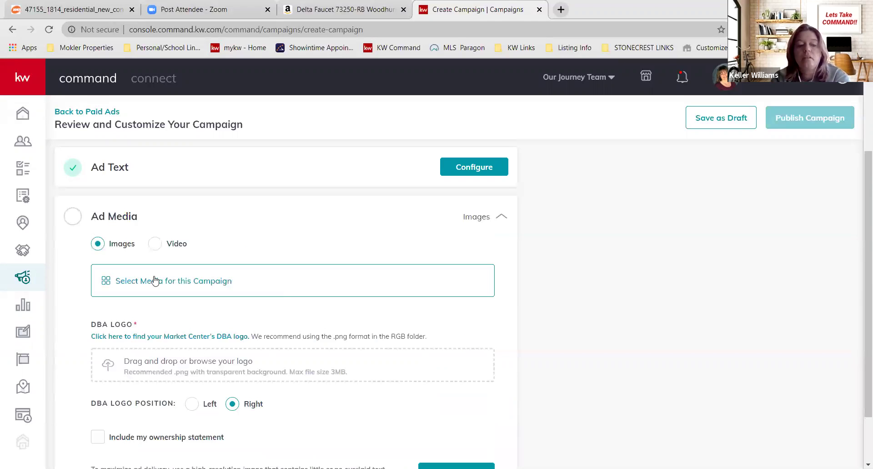
click(154, 281)
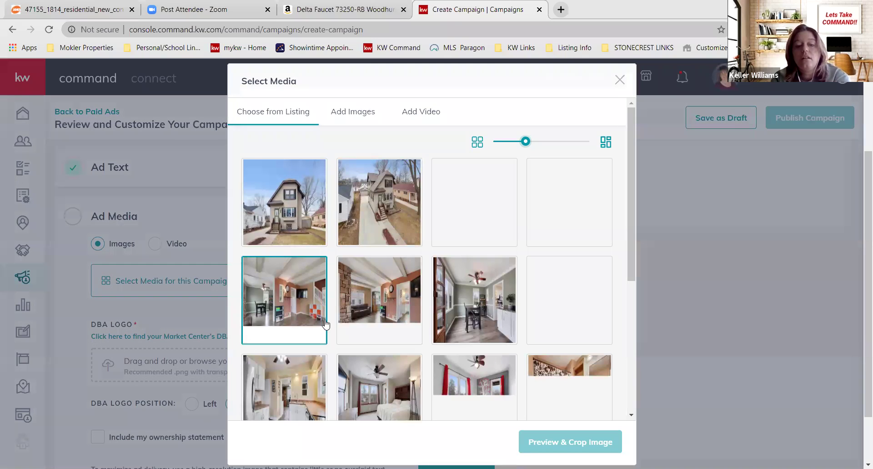
- Pick the exterior house photo, save the ad media, then browse for a DBA logo file
click(284, 204)
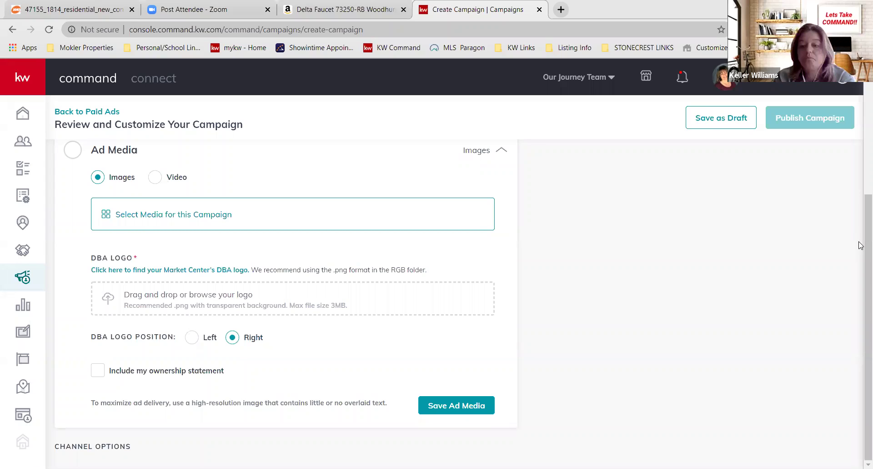
click(460, 411)
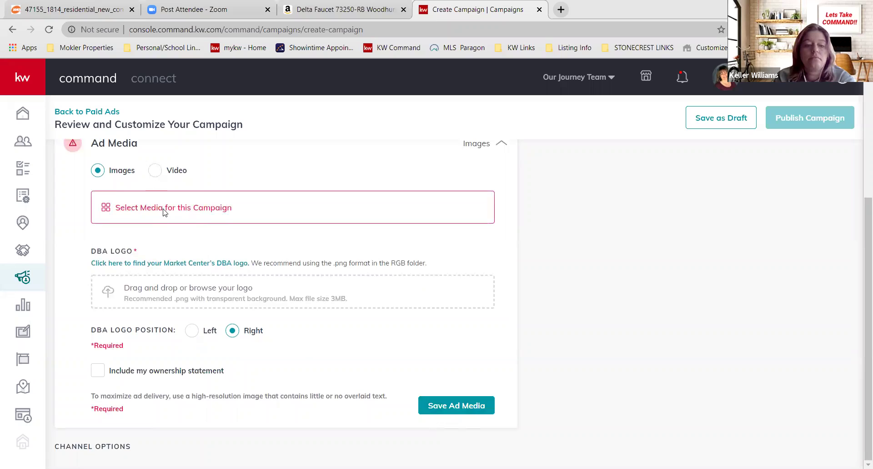
click(270, 210)
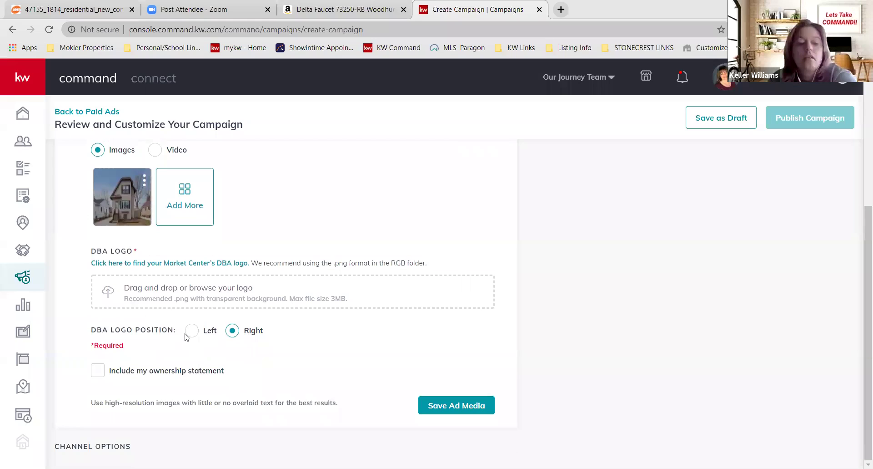
click(173, 299)
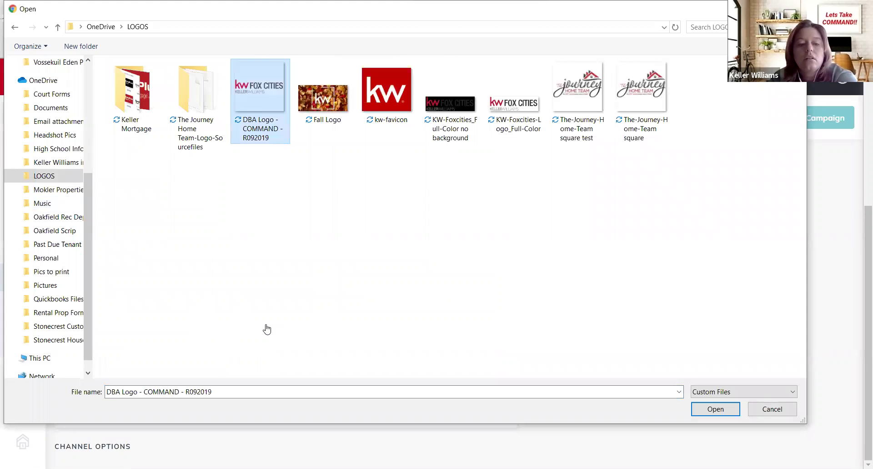
key(Return)
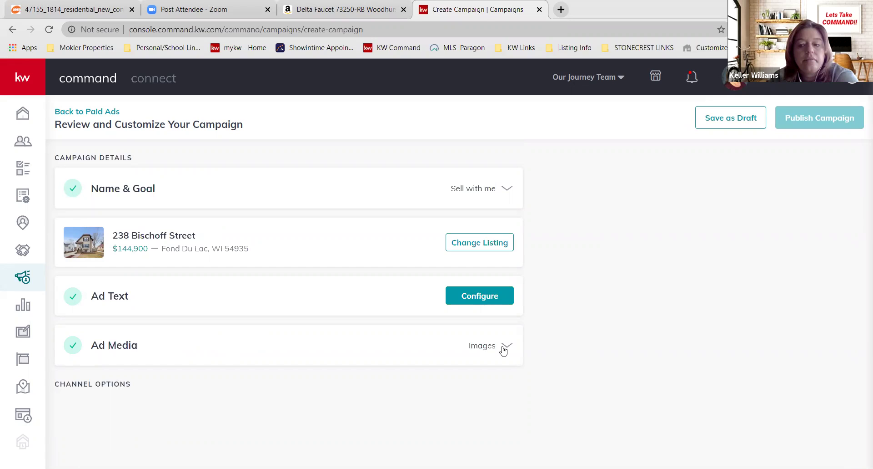
click(79, 111)
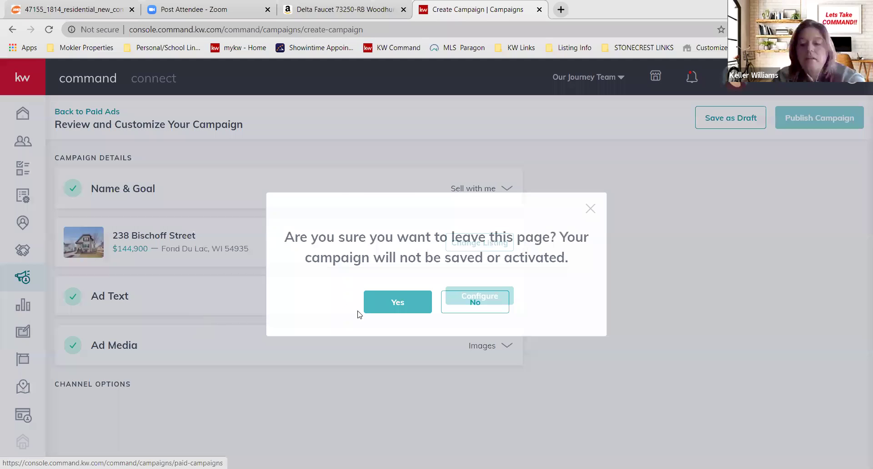
click(370, 304)
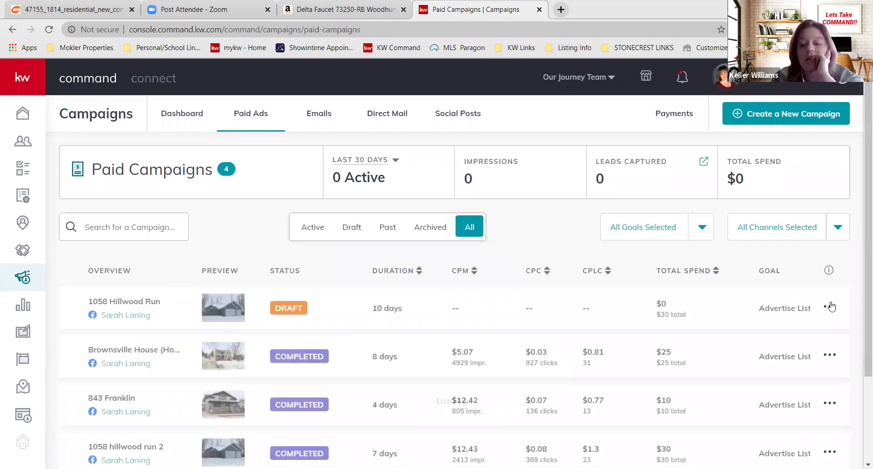
click(830, 306)
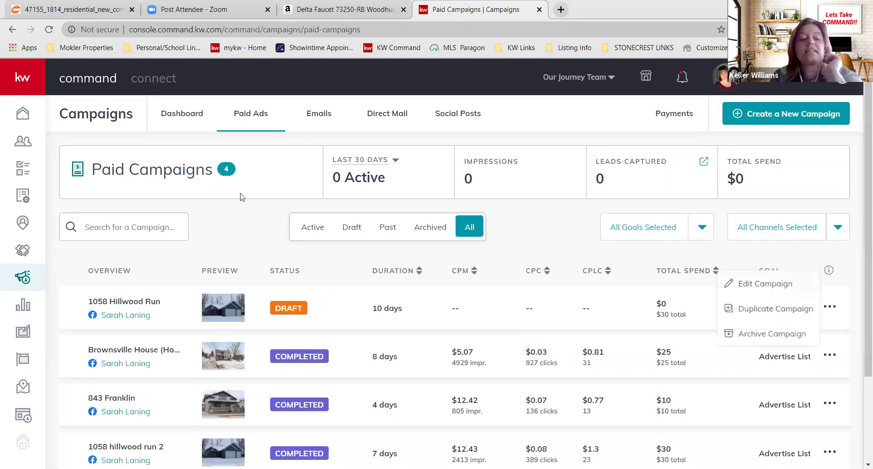
click(242, 197)
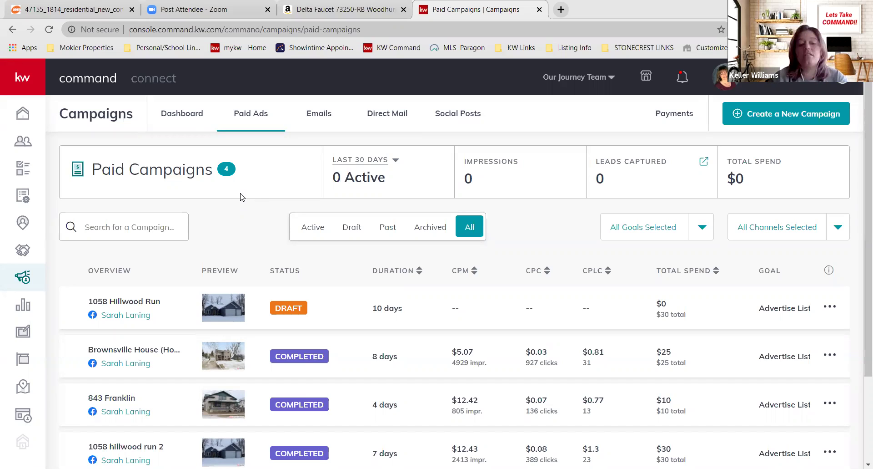
click(672, 113)
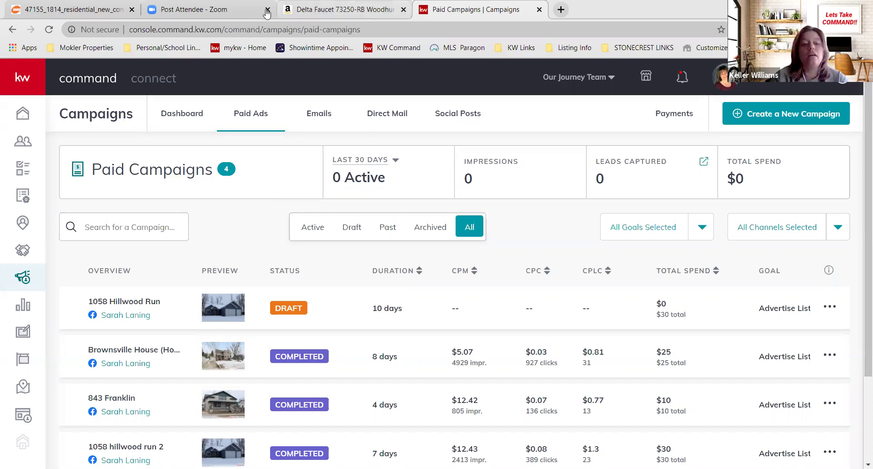
middle_click(201, 13)
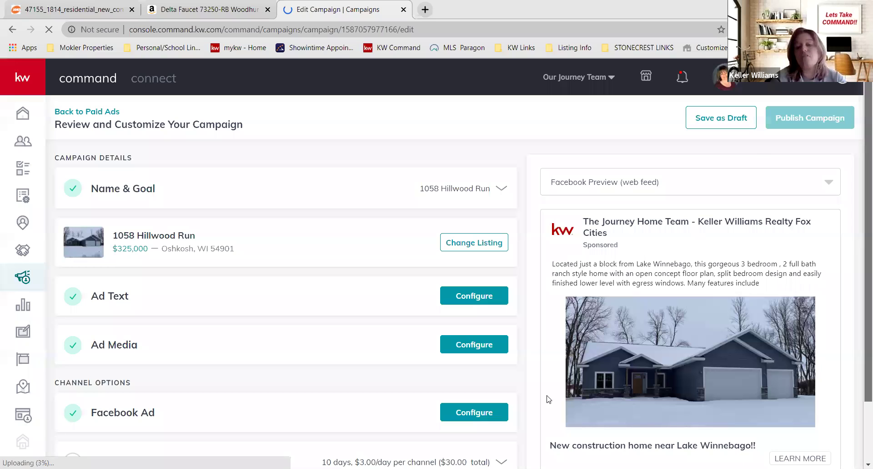
scroll(409, 296, down, 2)
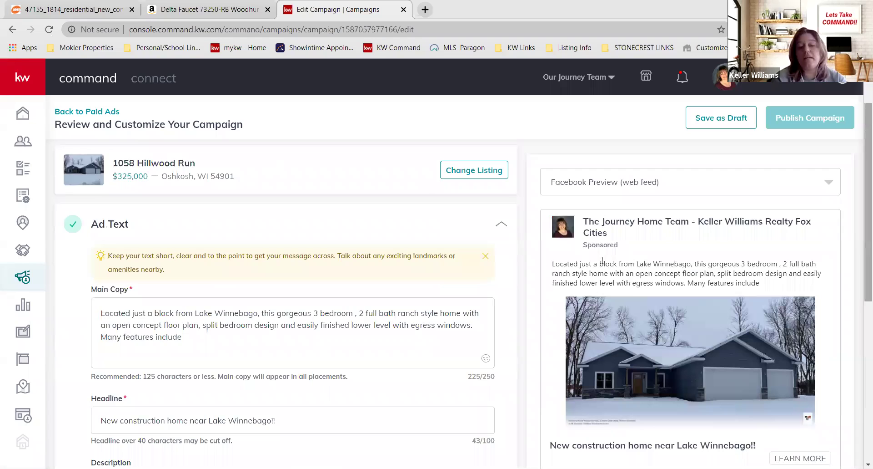
scroll(160, 305, down, 3)
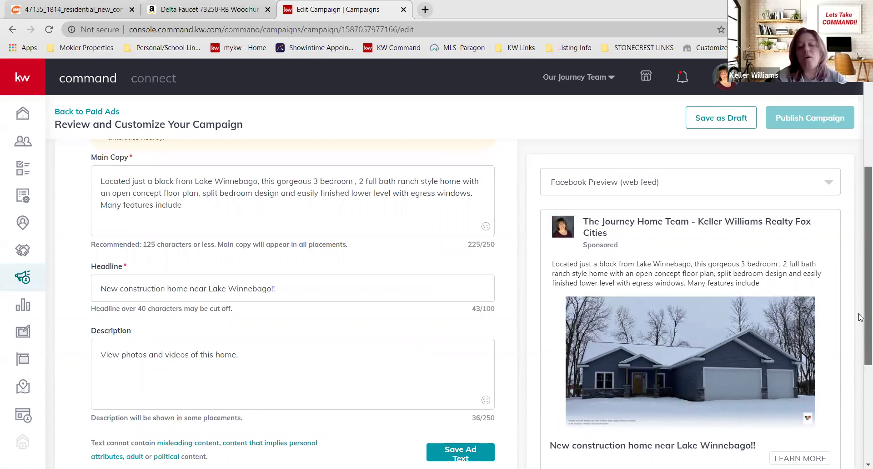
scroll(216, 212, down, 2)
scroll(216, 212, down, 1)
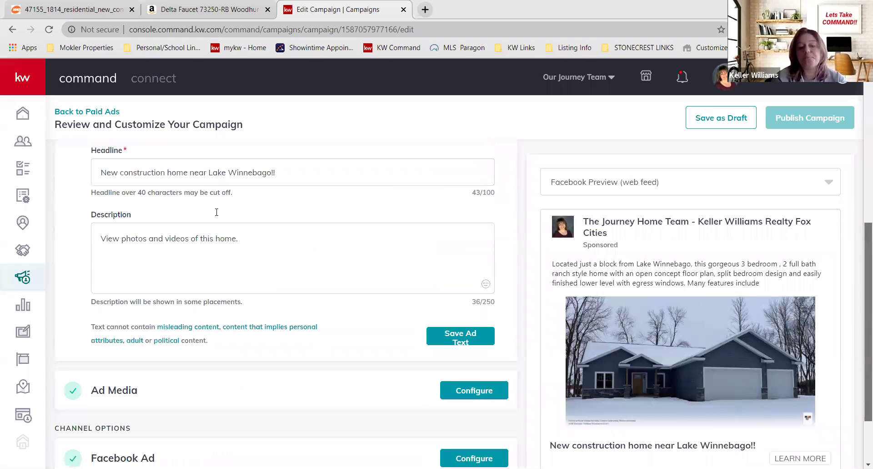
scroll(216, 212, down, 2)
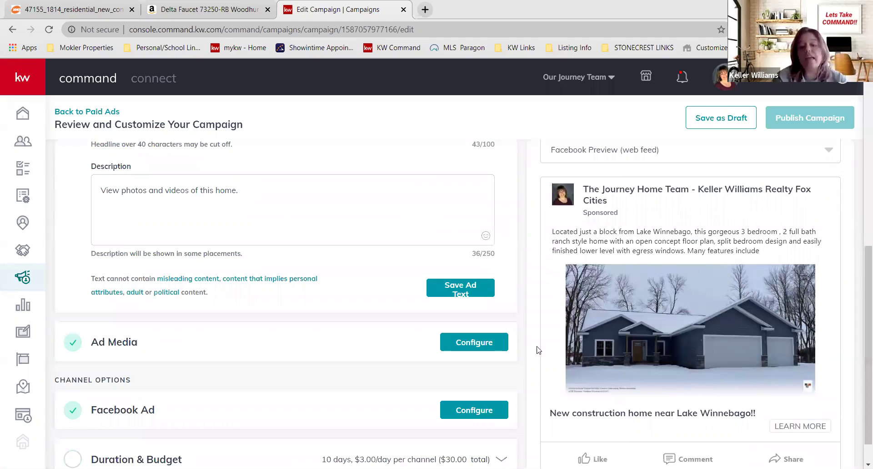
scroll(487, 369, up, 3)
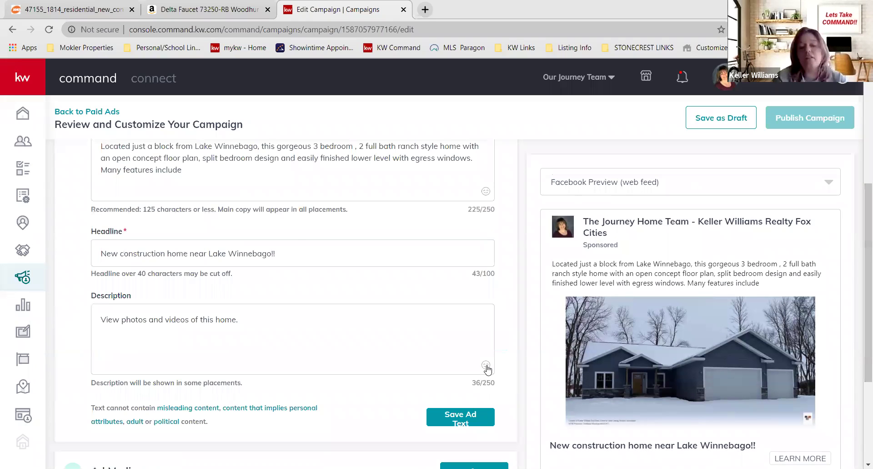
click(486, 365)
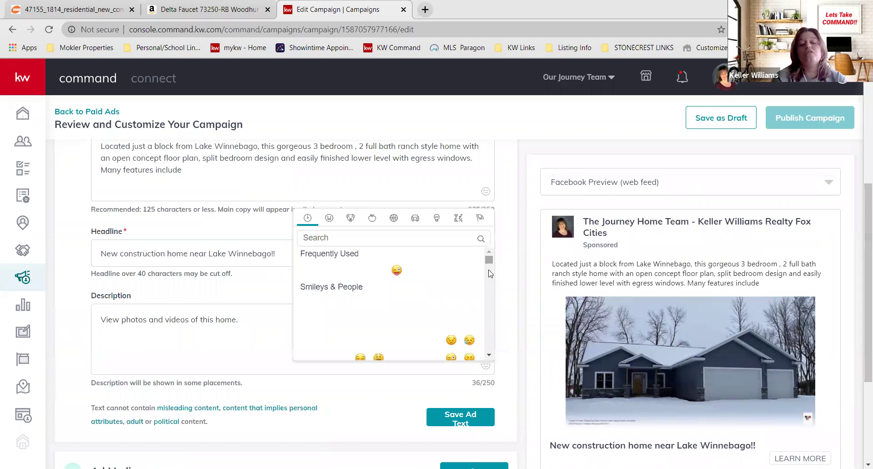
scroll(490, 280, down, 1)
scroll(491, 279, down, 5)
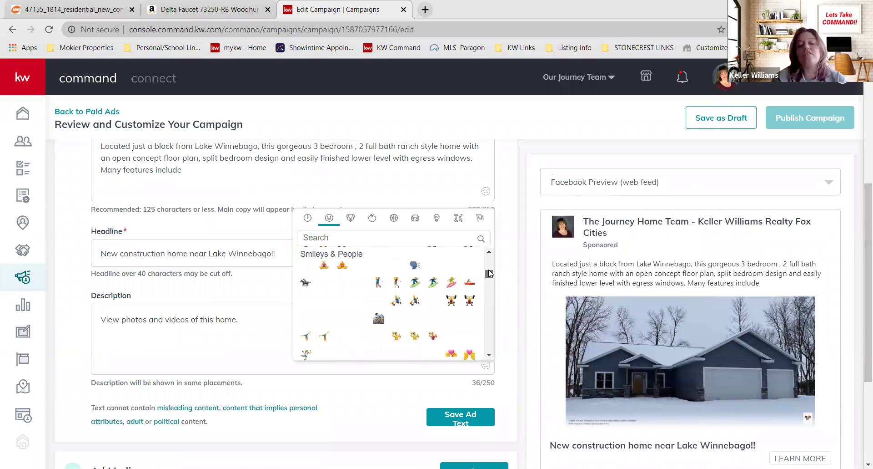
scroll(490, 275, up, 2)
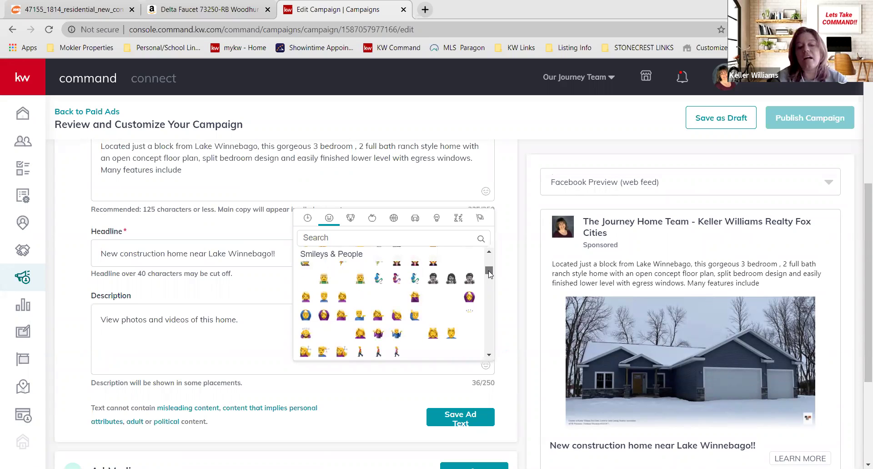
scroll(491, 286, down, 3)
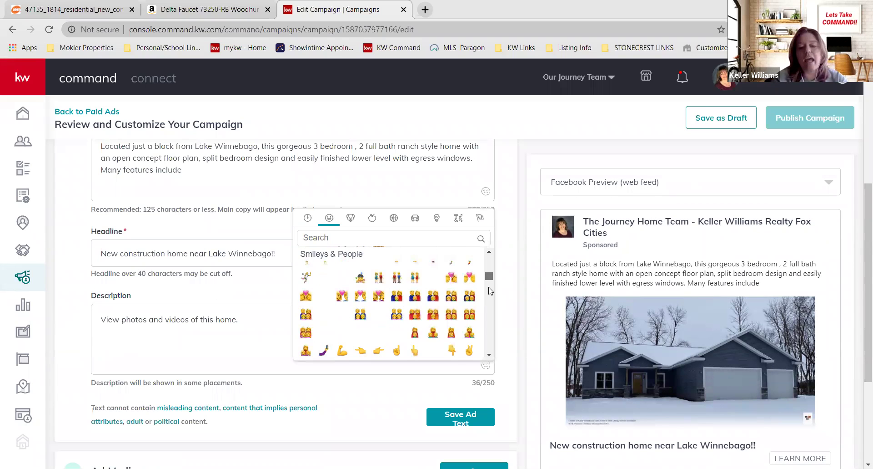
scroll(491, 291, down, 3)
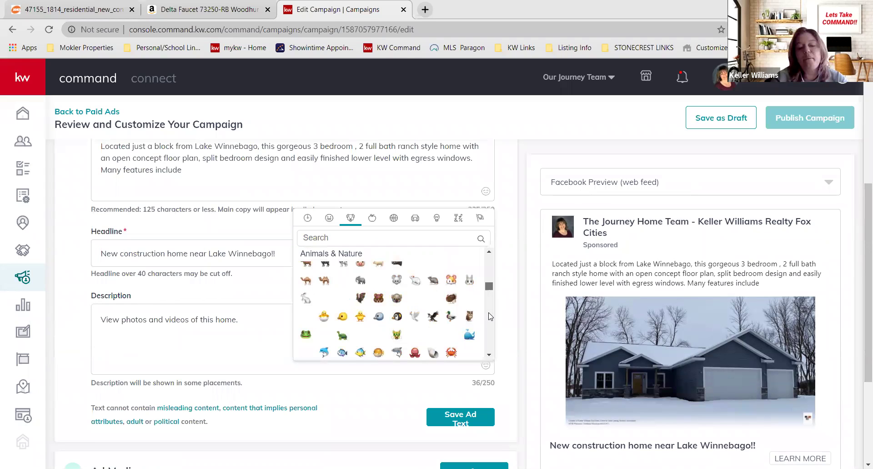
scroll(491, 260, down, 5)
click(308, 218)
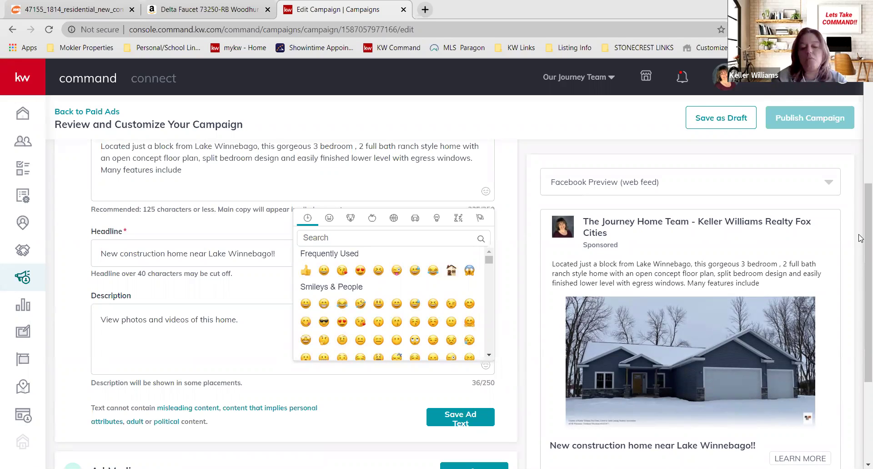
- Scroll down to Channel Options to reach the Facebook Ad settings
scroll(861, 246, down, 1)
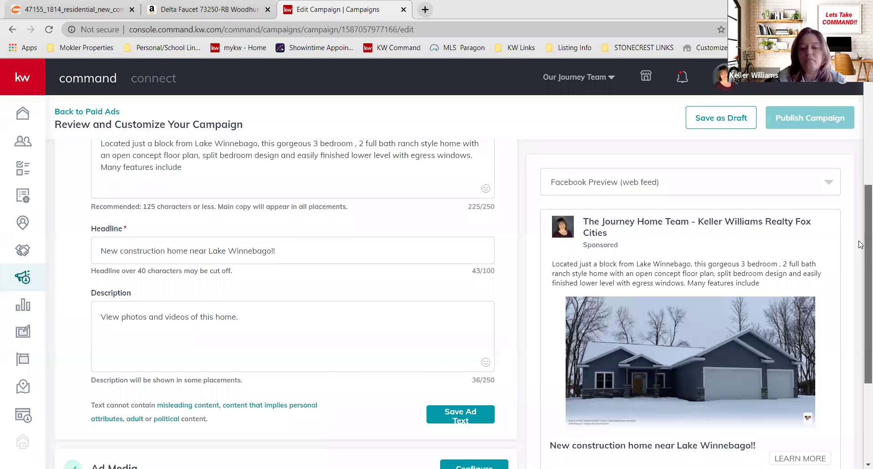
scroll(861, 275, down, 2)
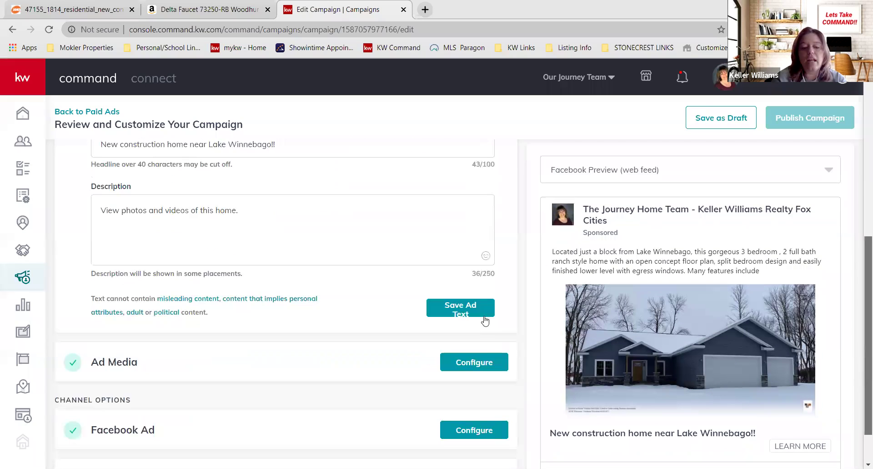
scroll(792, 305, down, 1)
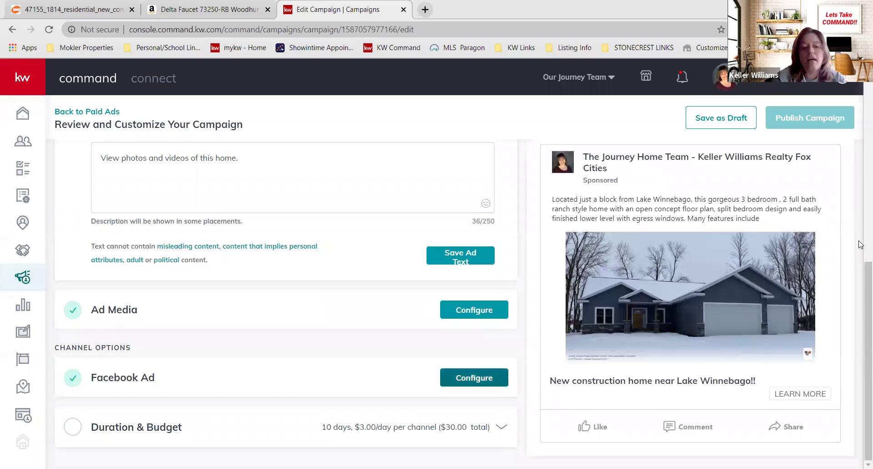
scroll(861, 180, down, 2)
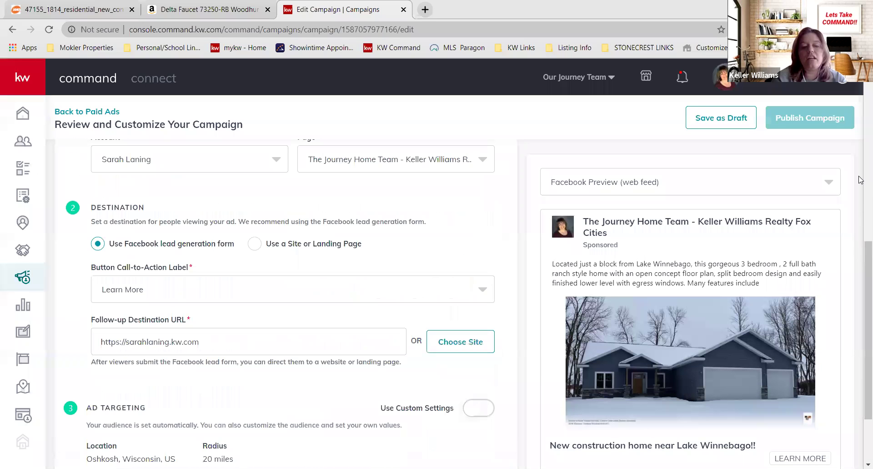
scroll(861, 188, up, 2)
scroll(861, 192, up, 1)
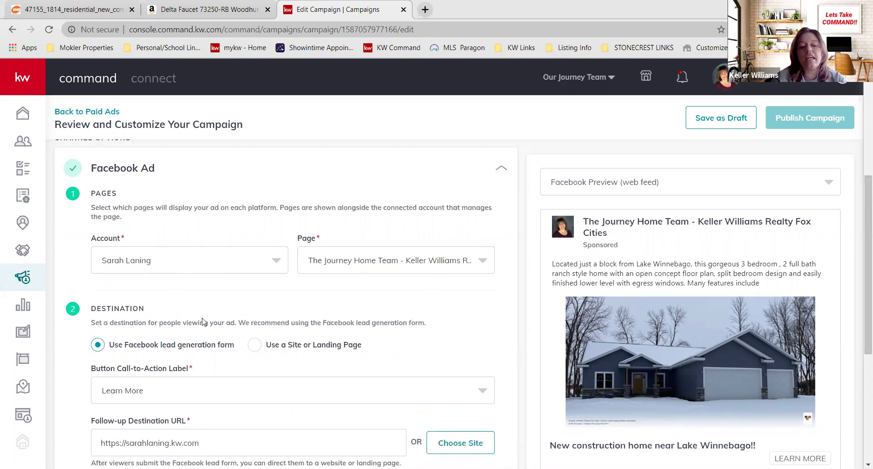
click(482, 266)
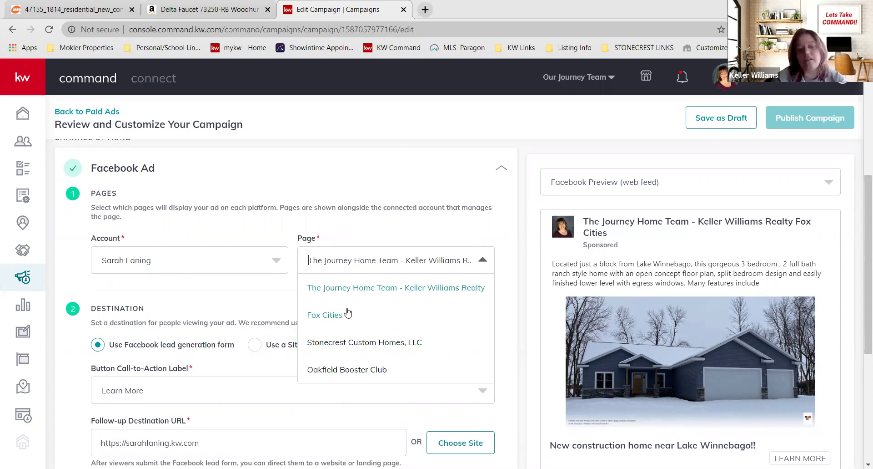
click(334, 291)
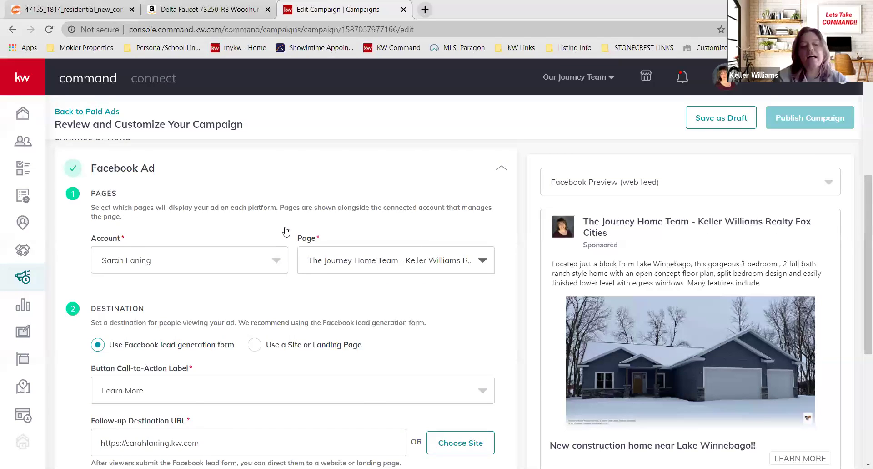
scroll(285, 232, down, 3)
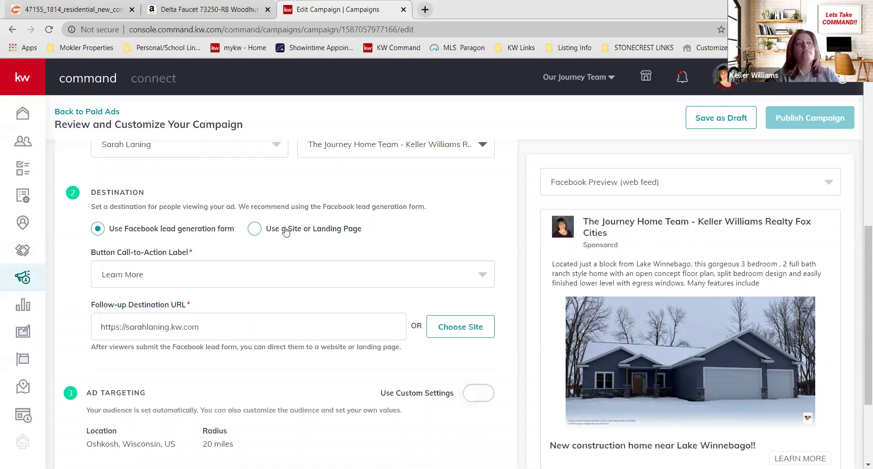
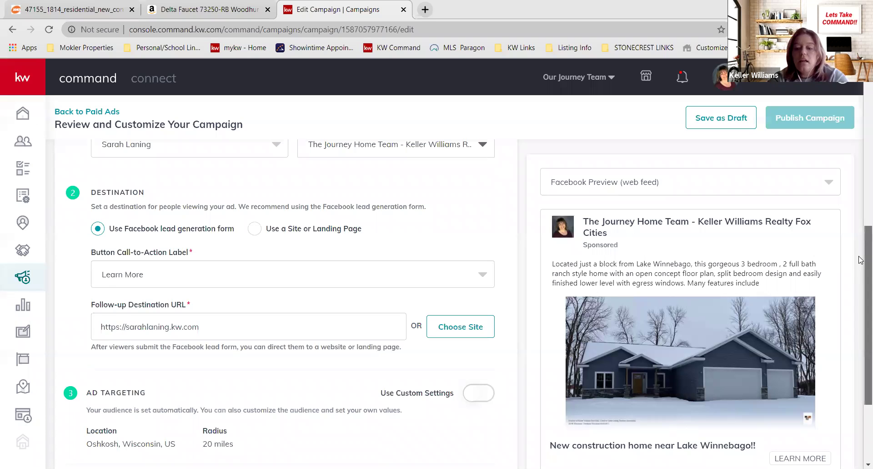
- Turn on Use Custom Settings in Ad Targeting to allow database and custom audience targeting
scroll(859, 282, down, 1)
scroll(859, 305, down, 1)
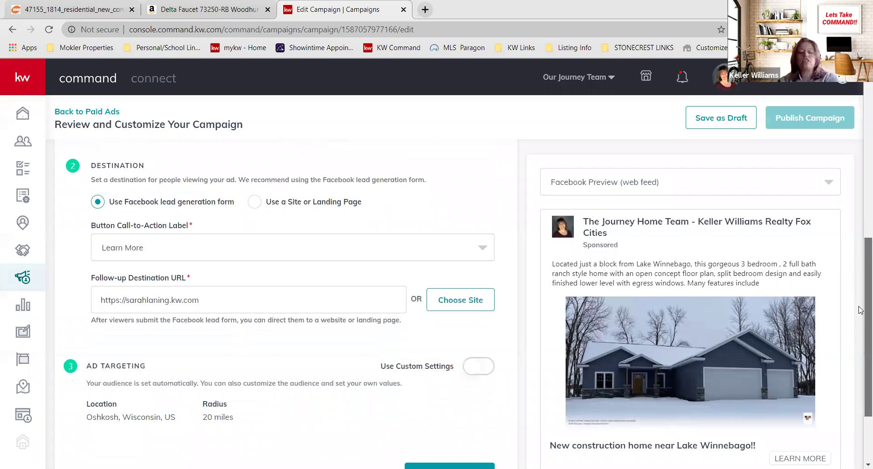
scroll(860, 312, down, 2)
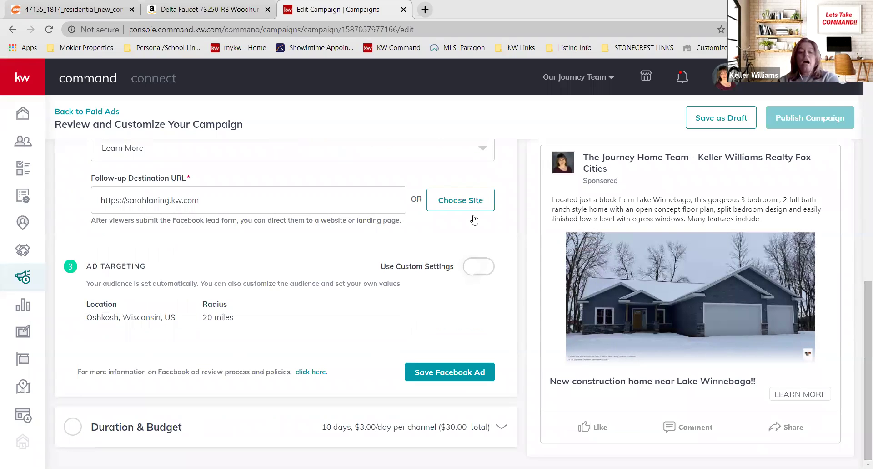
click(470, 269)
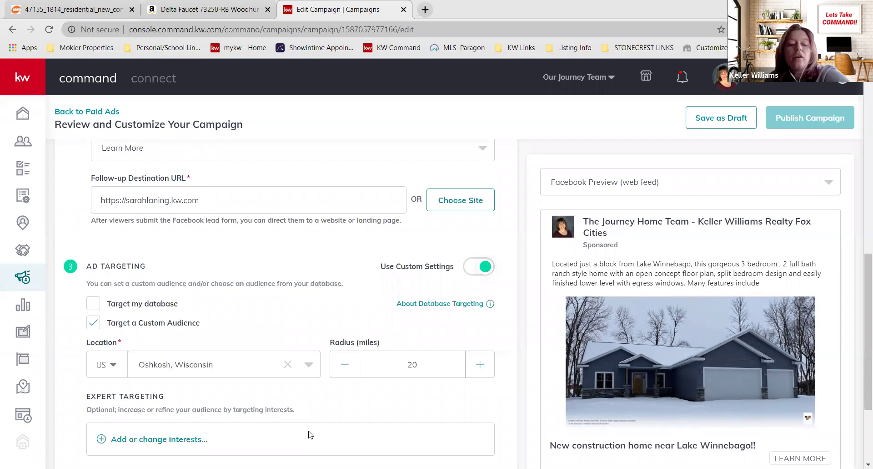
scroll(309, 434, down, 2)
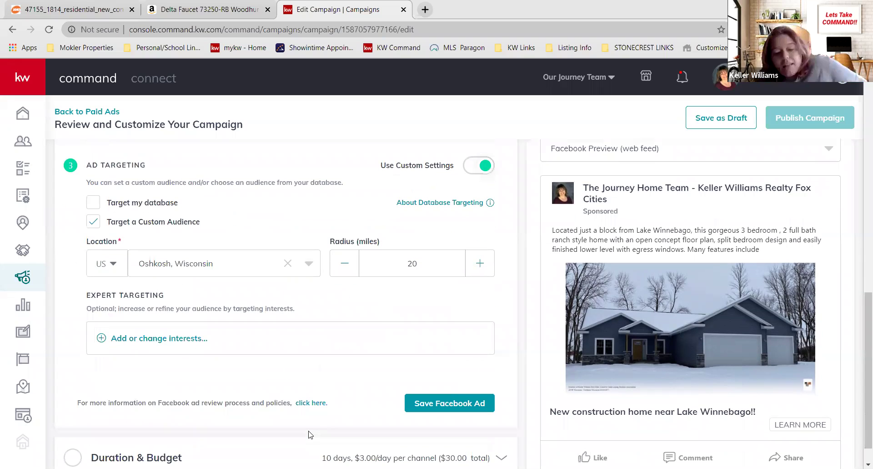
- Expand Duration & Budget, showing Apr 17–27, 2020 dates and a $30 total budget
scroll(309, 434, down, 1)
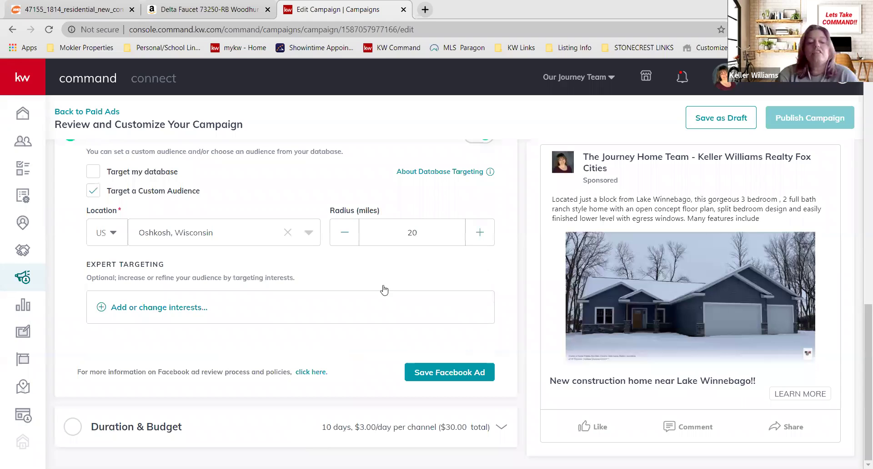
click(410, 423)
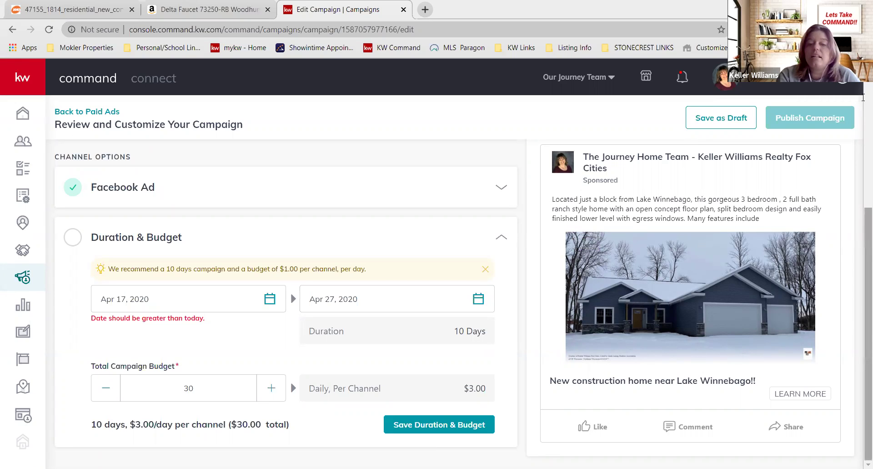
scroll(863, 97, up, 5)
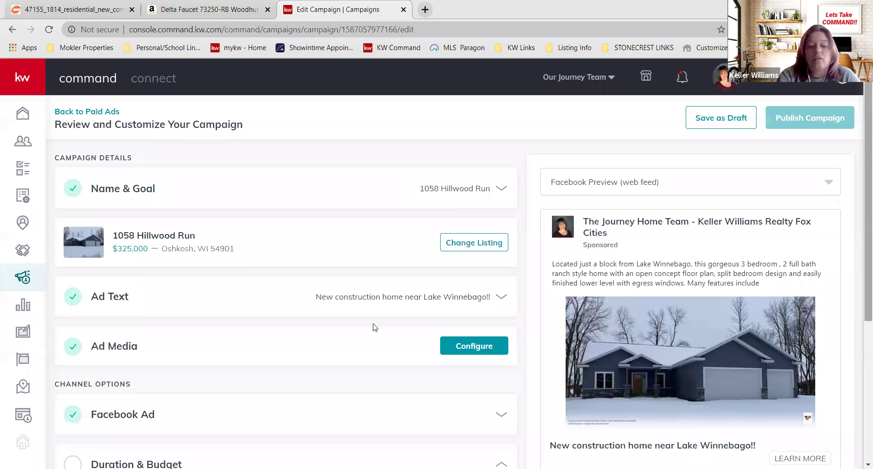
scroll(411, 441, down, 3)
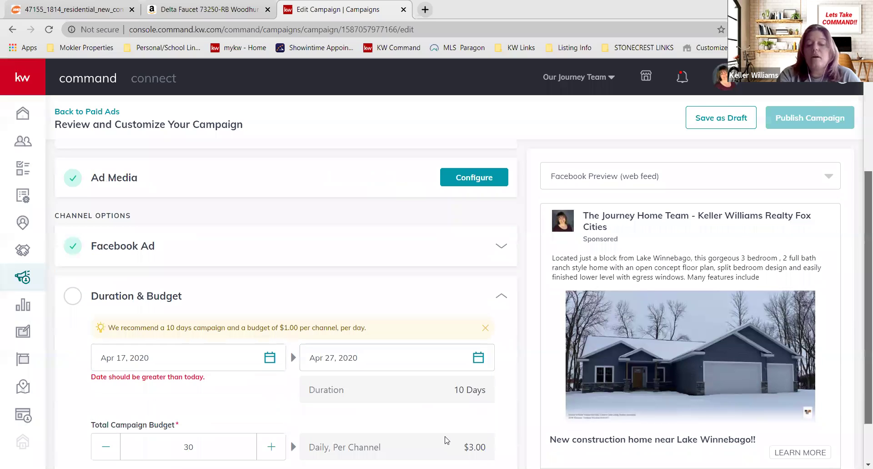
scroll(861, 277, down, 1)
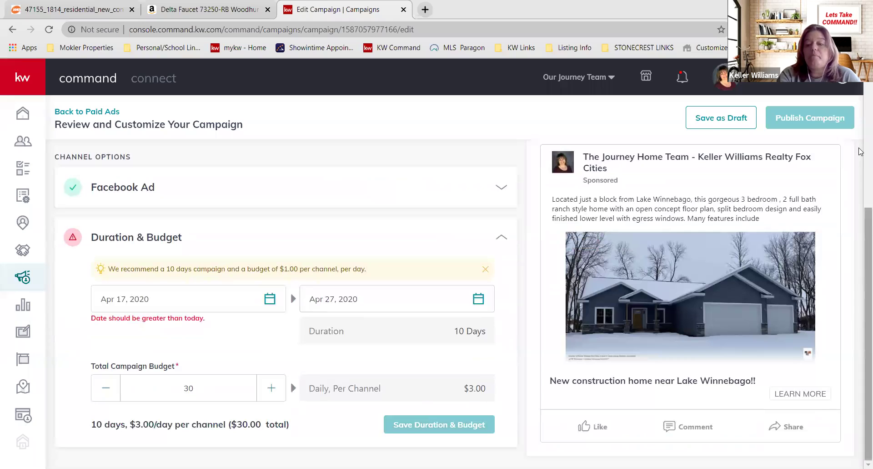
scroll(861, 276, up, 4)
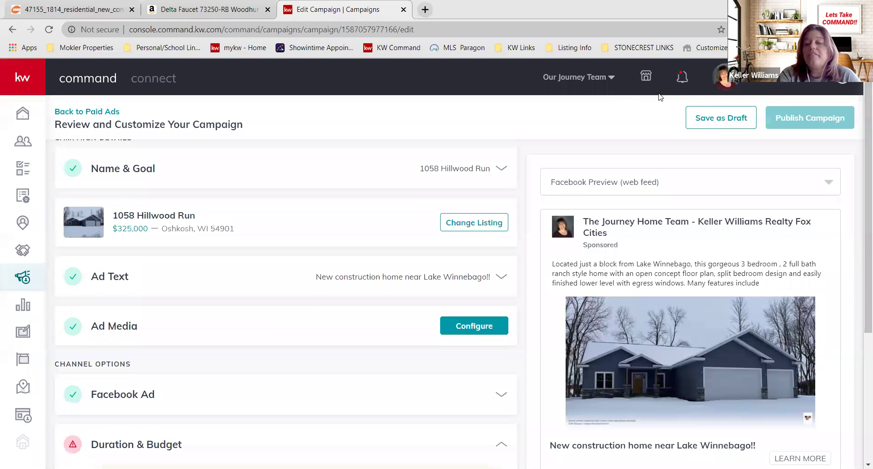
- Reschedule the campaign to May 11–12, 2020 with the $30 budget and save as draft
click(731, 119)
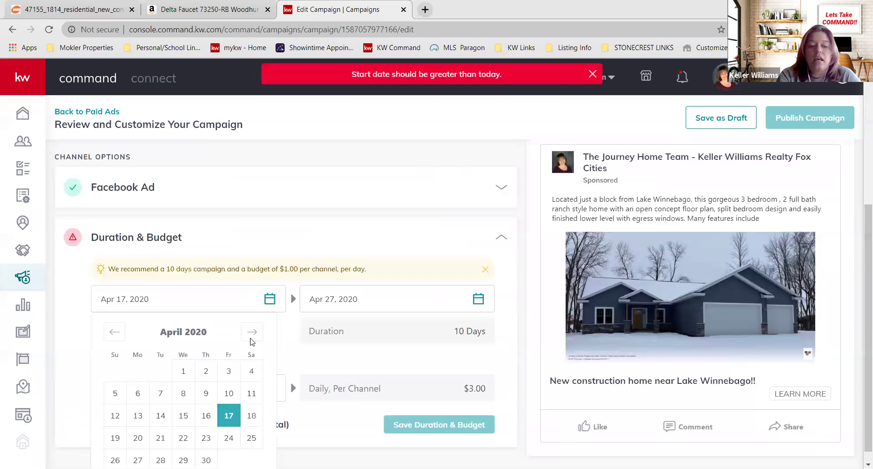
key(Left)
key(Left)
key(Left)
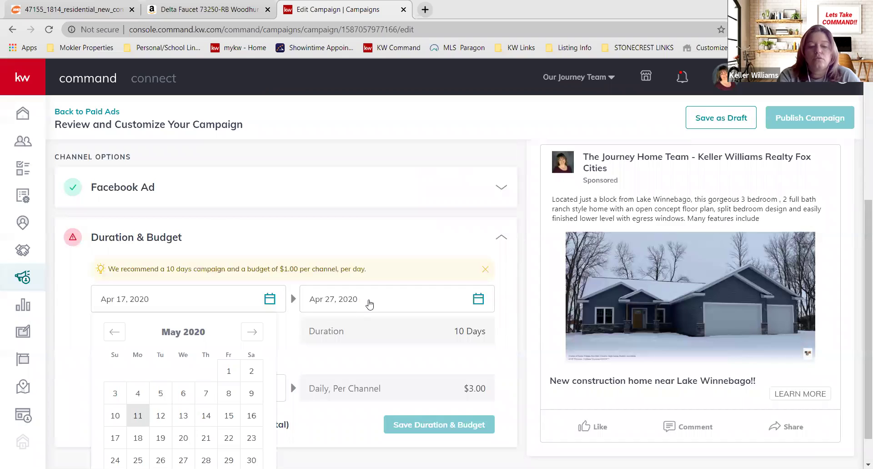
key(Return)
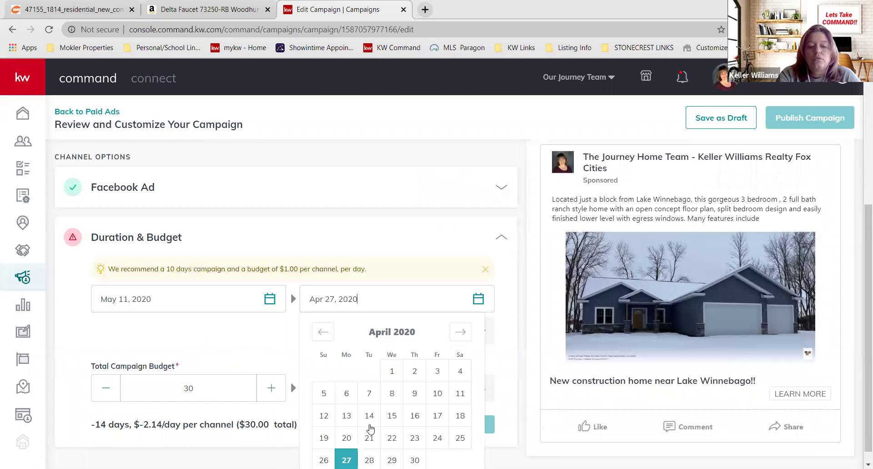
click(371, 426)
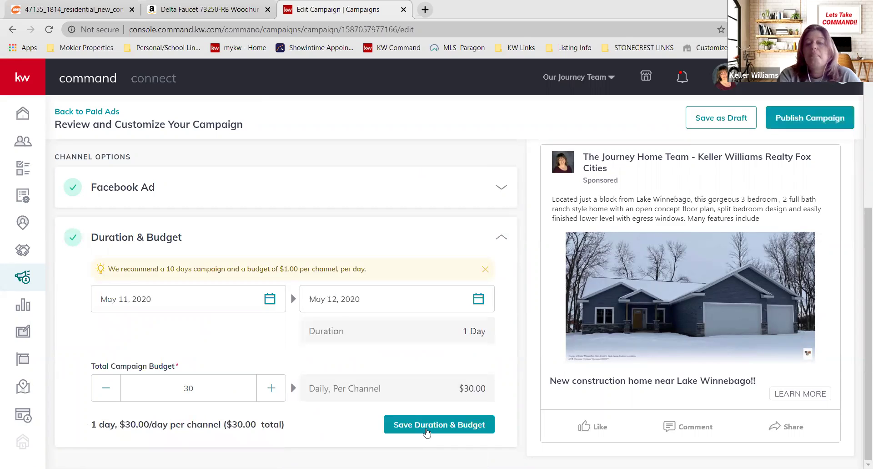
click(427, 432)
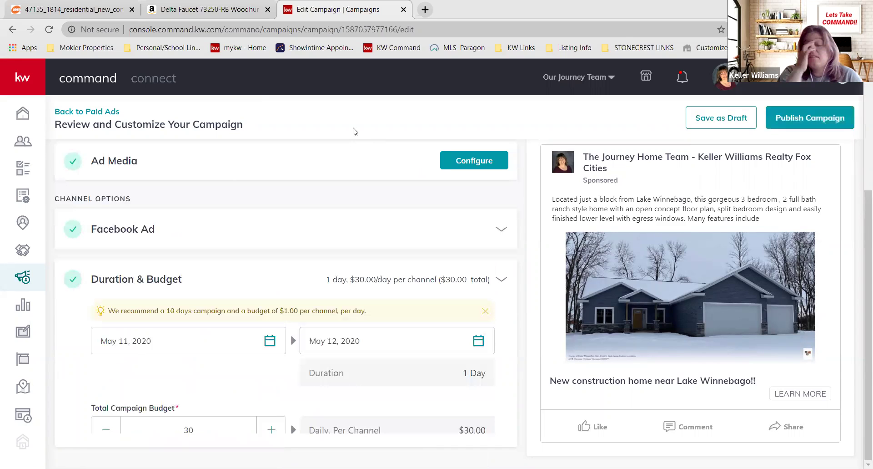
click(768, 119)
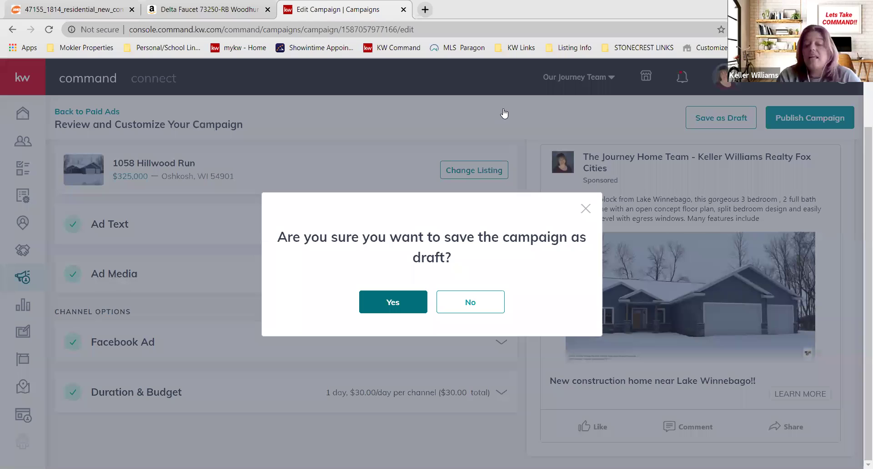
key(Return)
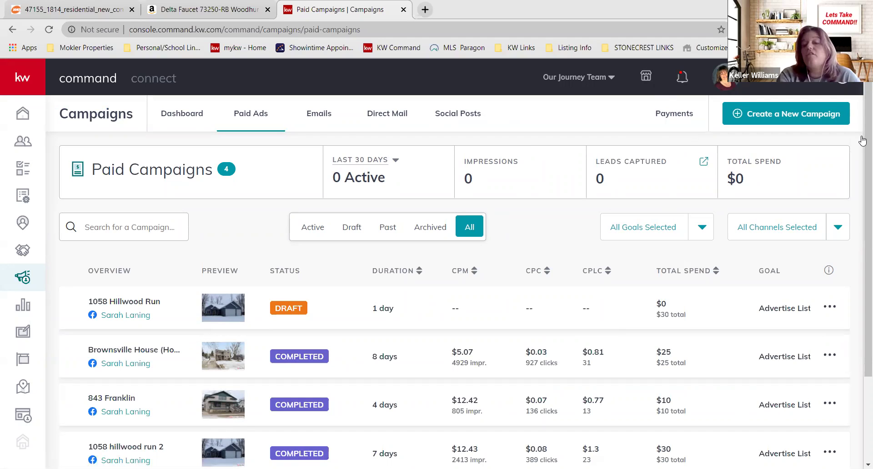
scroll(863, 251, down, 1)
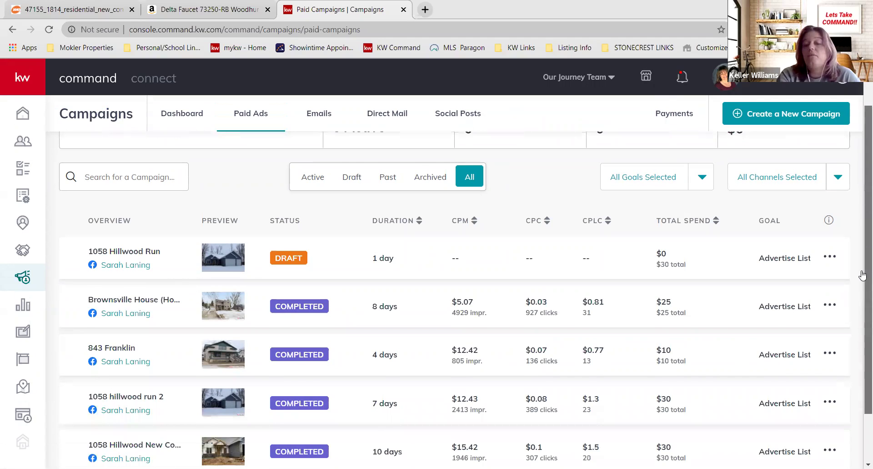
scroll(863, 275, down, 1)
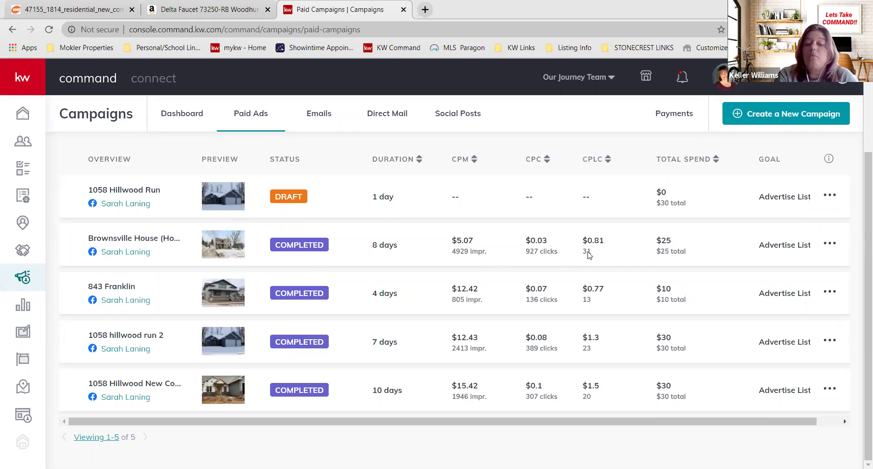
- Open a completed campaign's leads in the Contacts tab, listing 31 contacts
click(588, 251)
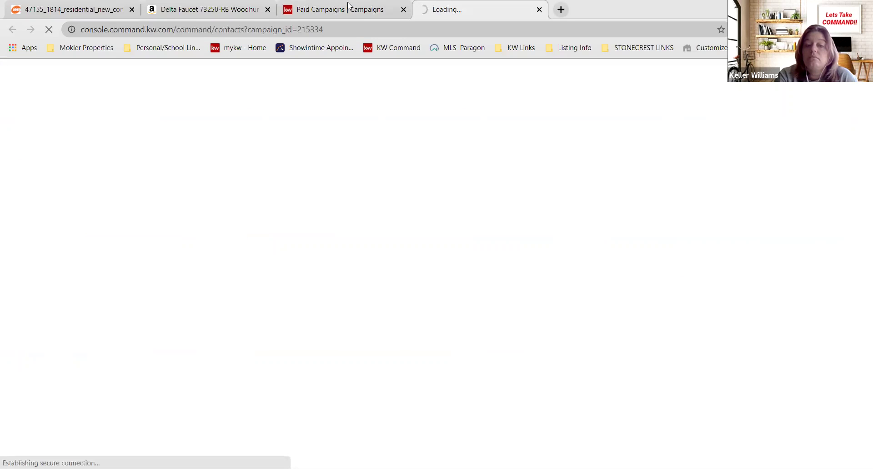
key(ctrl+shift+Tab)
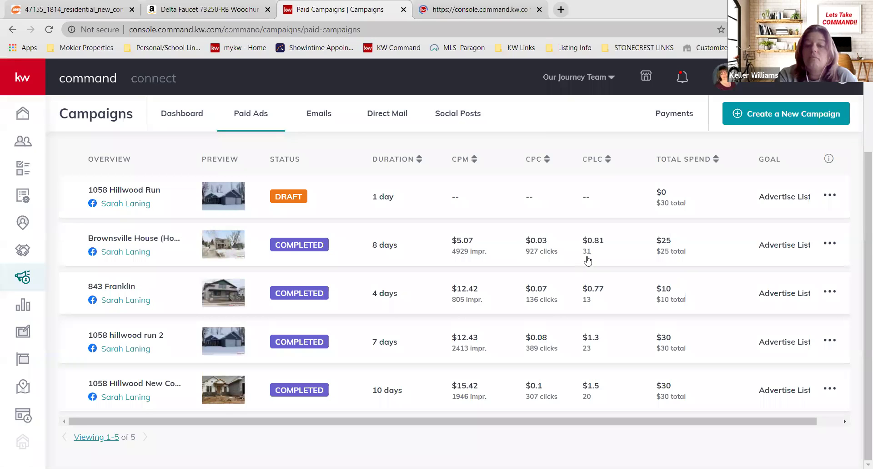
key(ctrl+Tab)
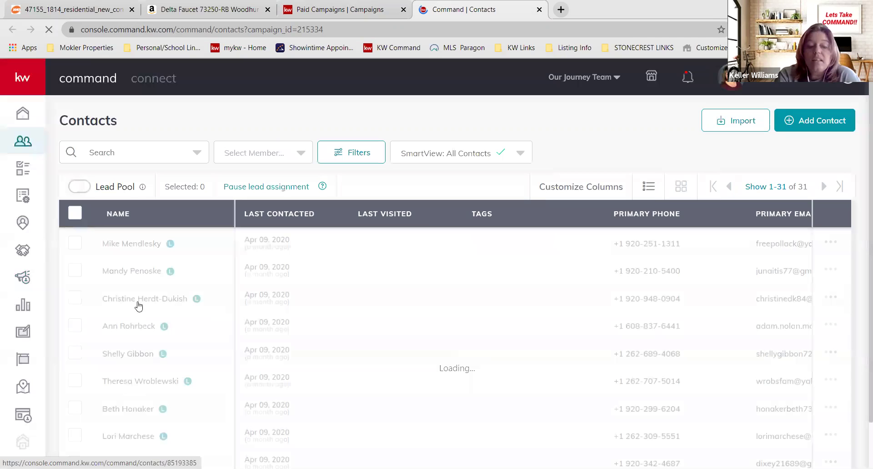
- Open the first lead's contact record and review its Facebook Lead Ads timeline
click(139, 245)
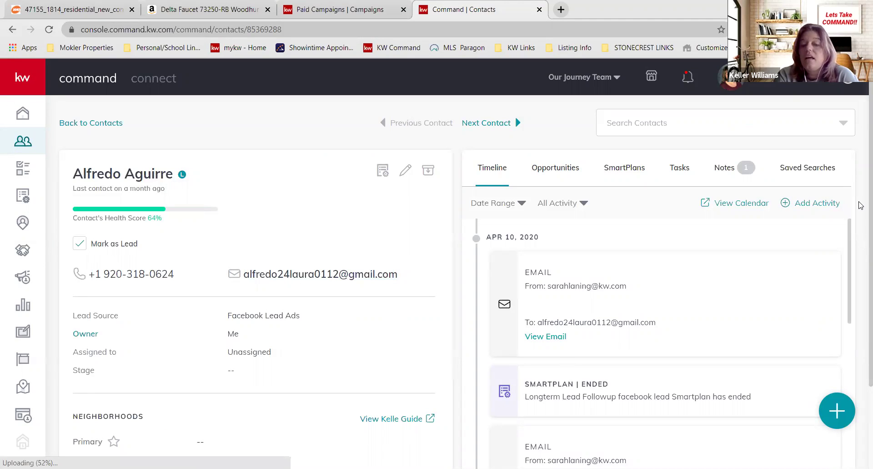
scroll(851, 308, down, 7)
scroll(851, 308, down, 3)
scroll(855, 300, up, 5)
scroll(860, 287, up, 1)
scroll(860, 291, down, 6)
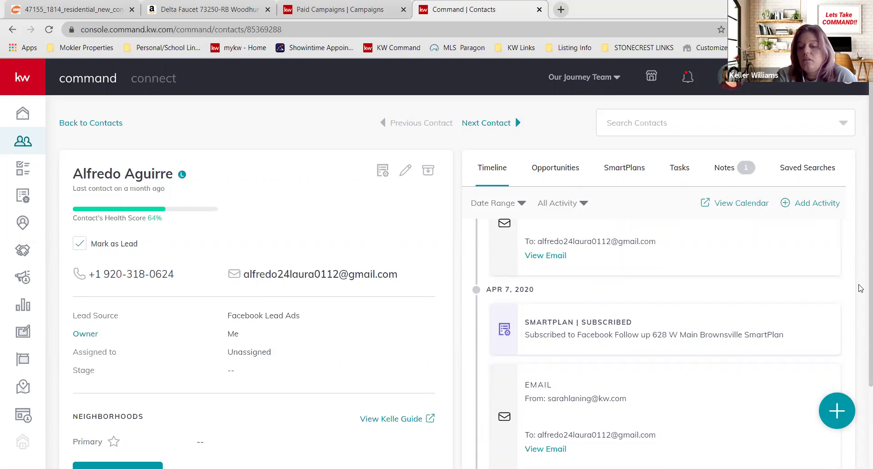
scroll(852, 319, down, 2)
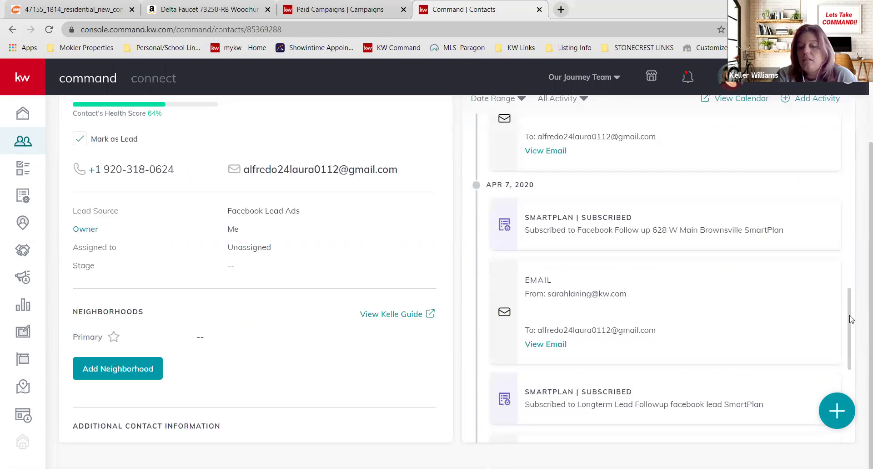
scroll(598, 359, down, 5)
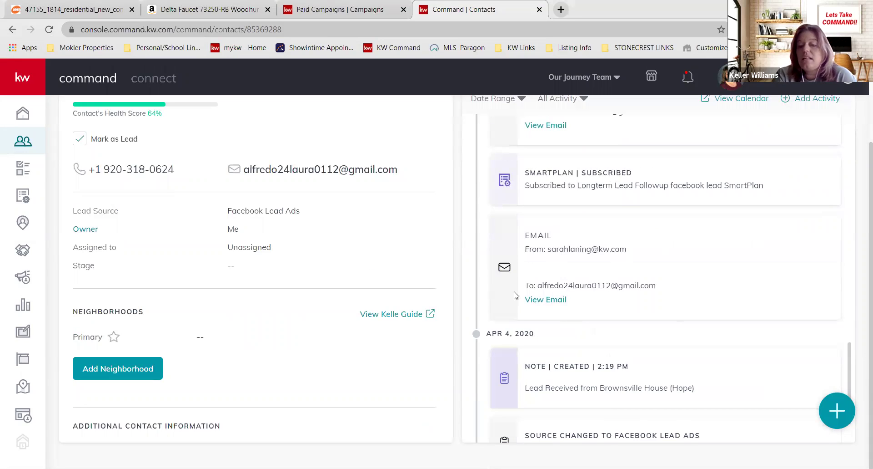
scroll(515, 295, down, 2)
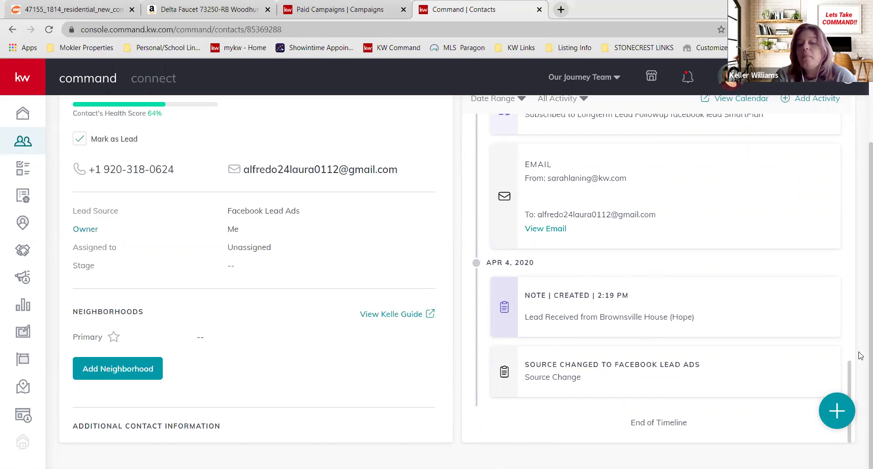
scroll(854, 333, up, 1)
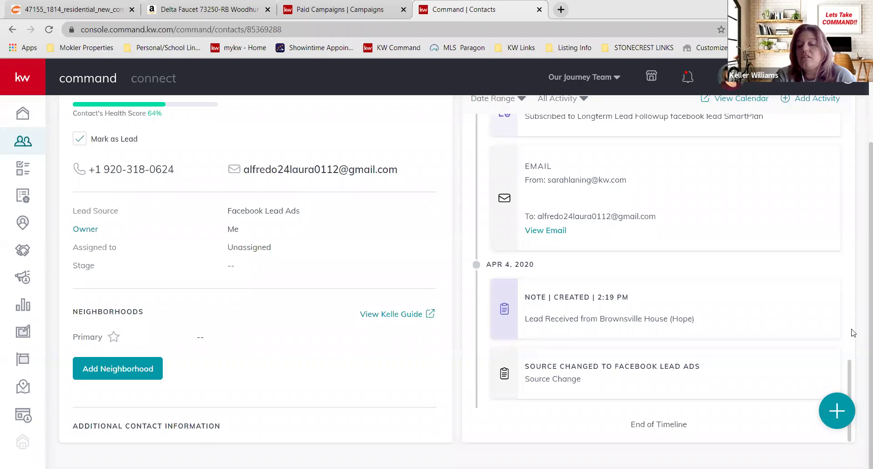
scroll(852, 332, up, 4)
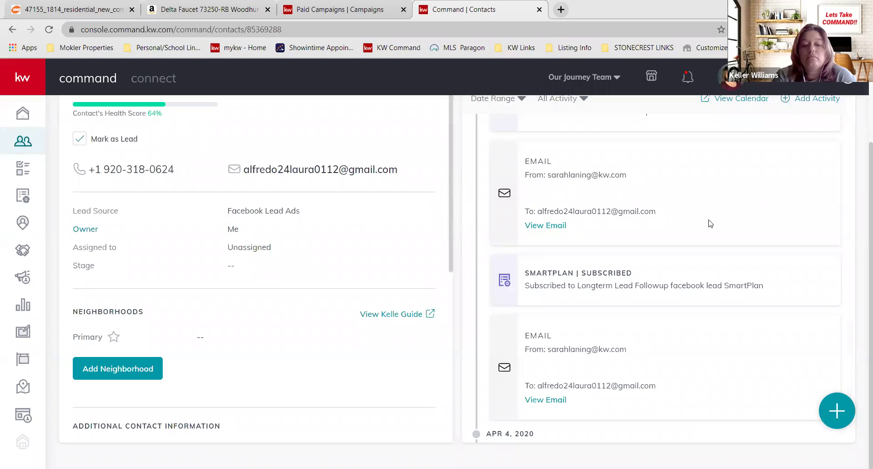
scroll(862, 182, up, 3)
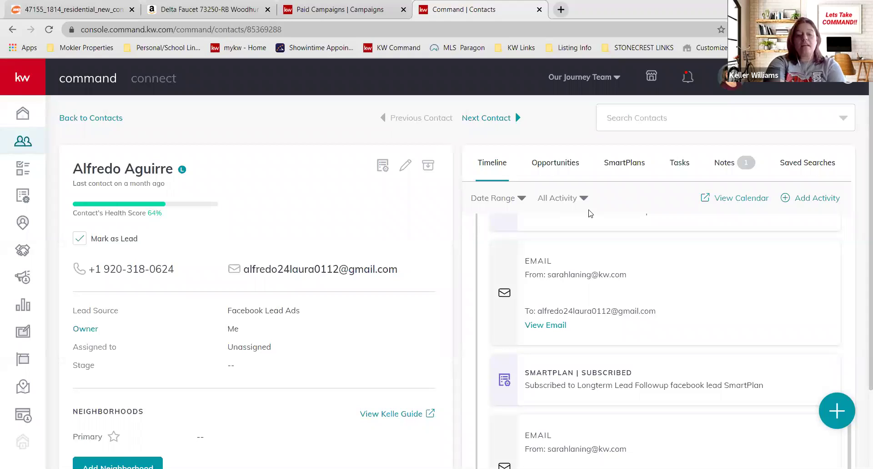
- Return to the full Contacts list, reload it, and open the SmartView dropdown
click(101, 119)
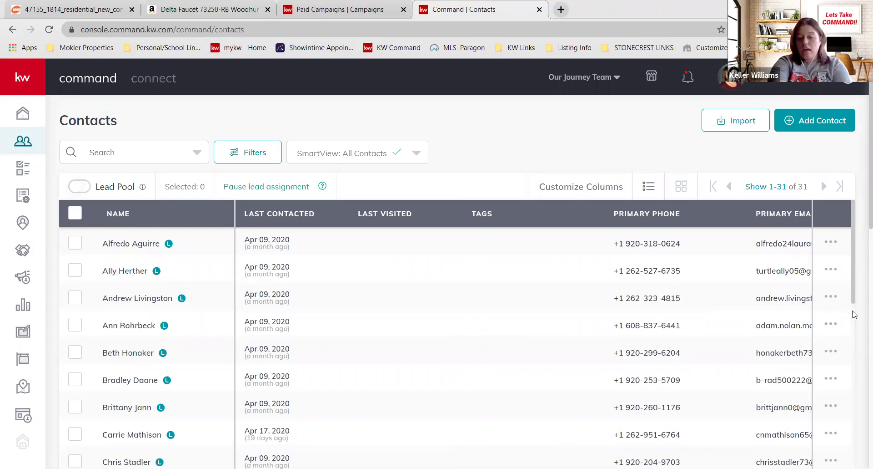
scroll(848, 444, down, 1)
scroll(849, 447, down, 3)
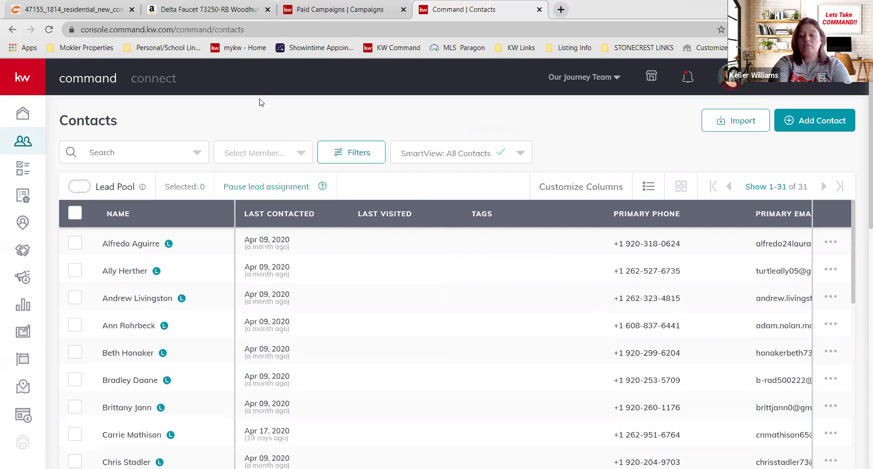
click(28, 142)
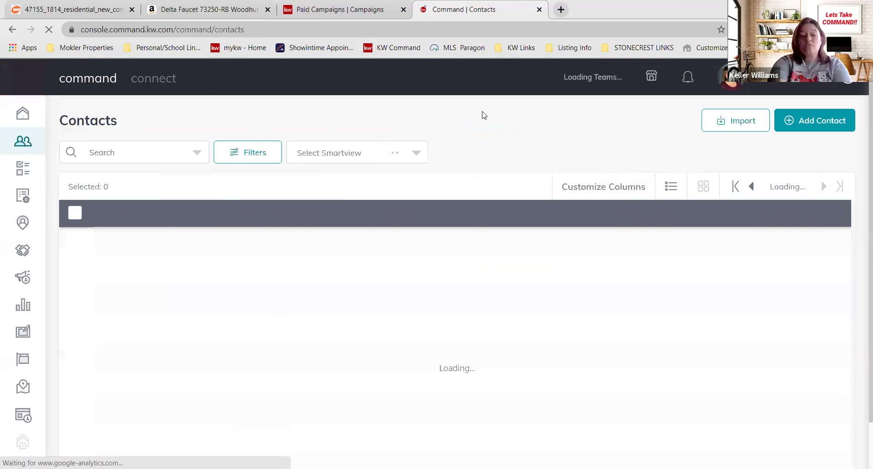
click(353, 153)
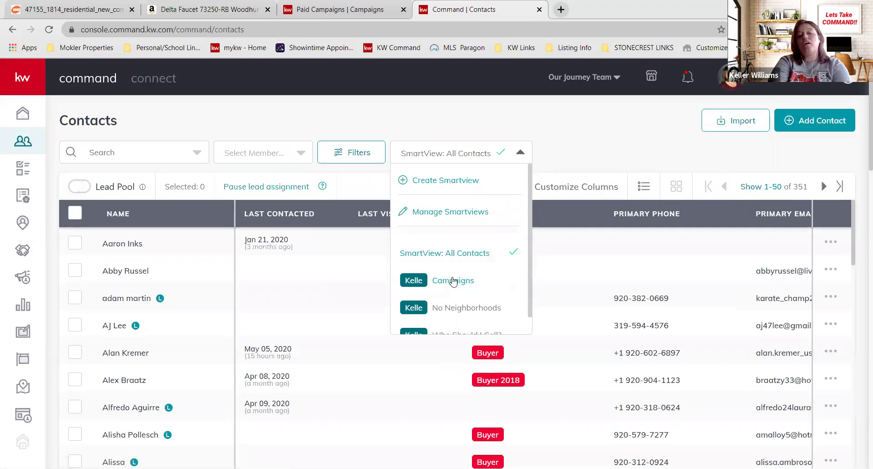
- Filter contacts to the Campaigns smartview, then go to the home dashboard's Recent Leads
click(453, 280)
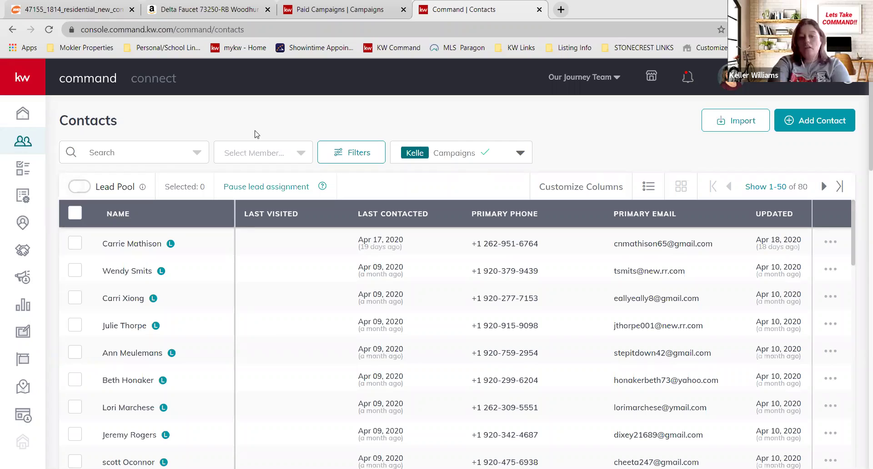
click(22, 112)
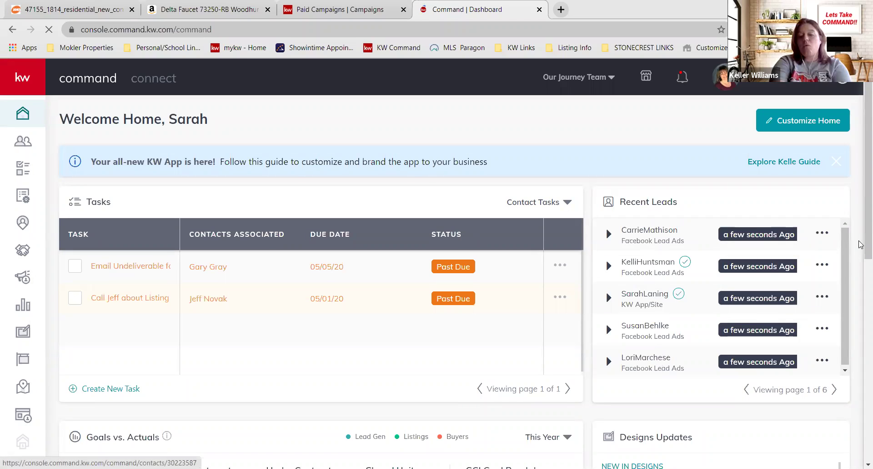
- Choose Add to SmartPlan for the newest recent lead, then close the Dashboard tab
click(823, 233)
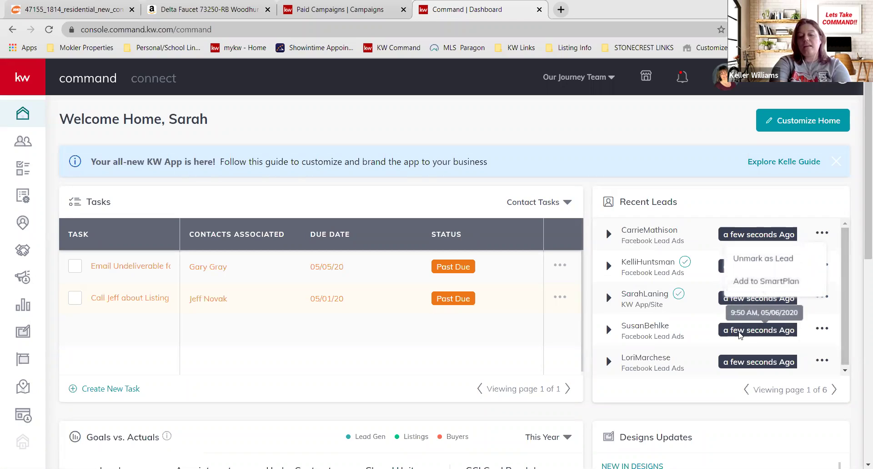
click(726, 240)
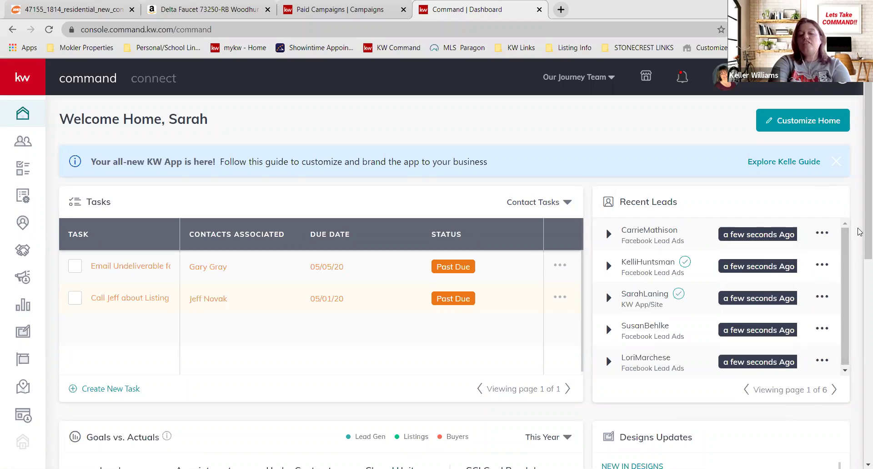
click(823, 234)
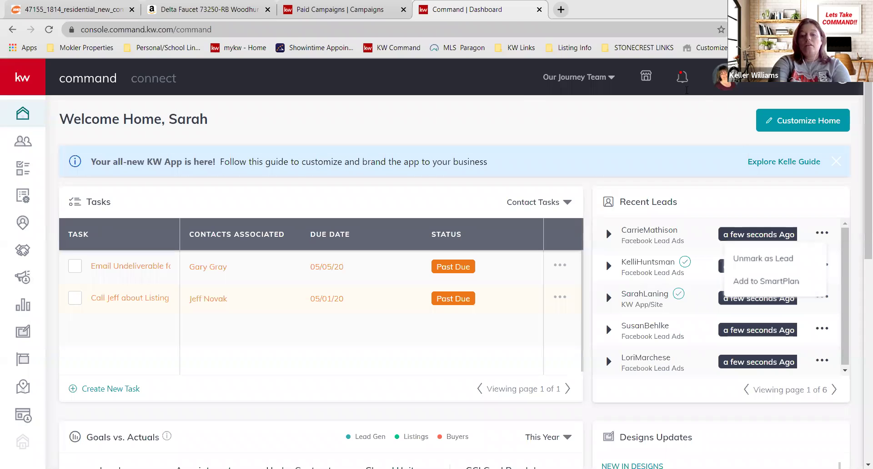
click(516, 76)
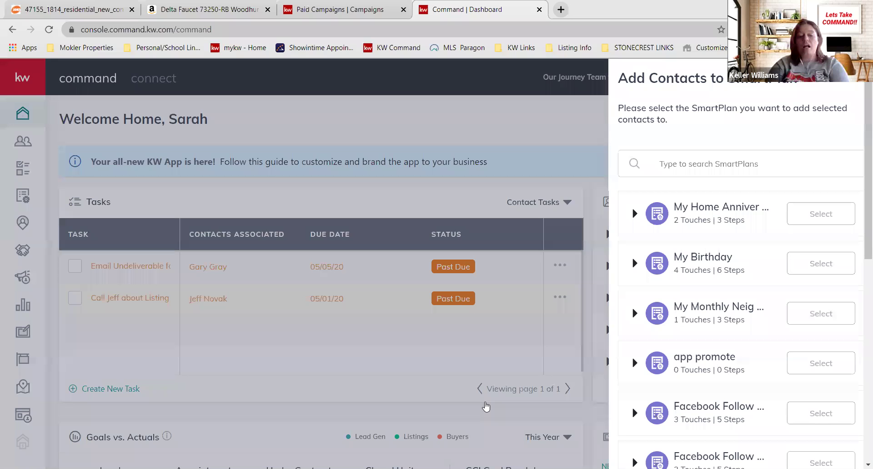
key(ctrl+w)
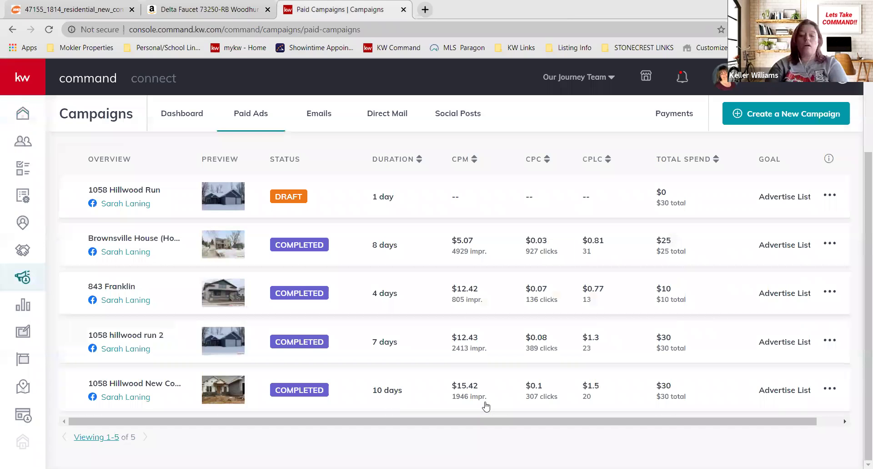